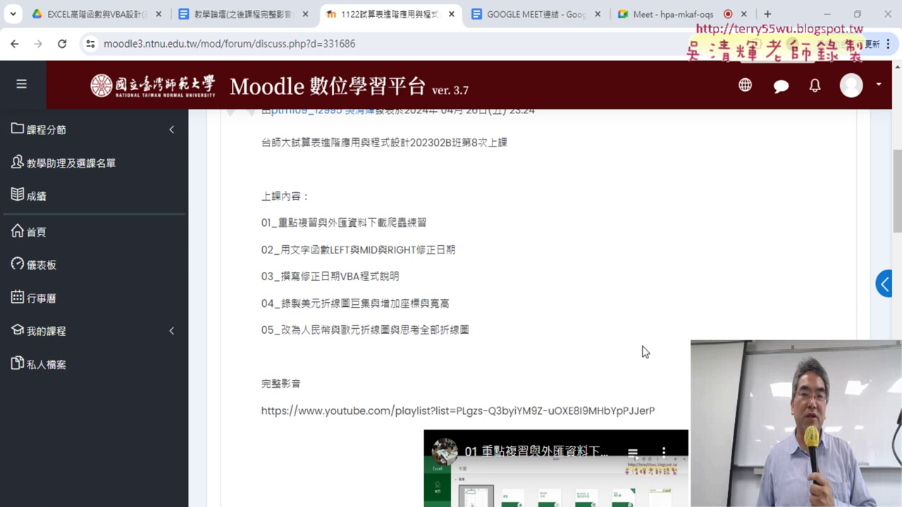
Step: Highlight 第8次上課 in the post title and 爬蟲 in the first topic
{"action": "left_click_drag", "start_coordinate": [463, 141], "coordinate": [521, 148]}
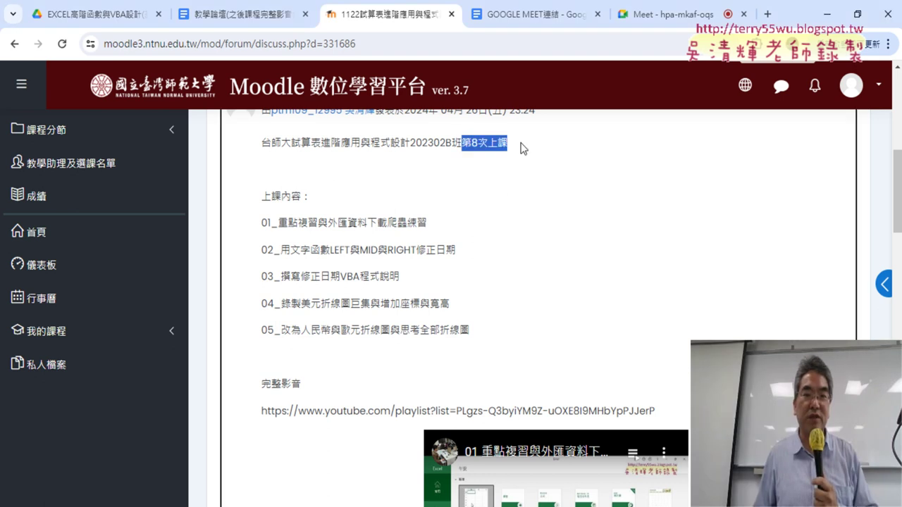
{"action": "left_click", "coordinate": [388, 224]}
{"action": "left_click_drag", "start_coordinate": [387, 224], "coordinate": [408, 224]}
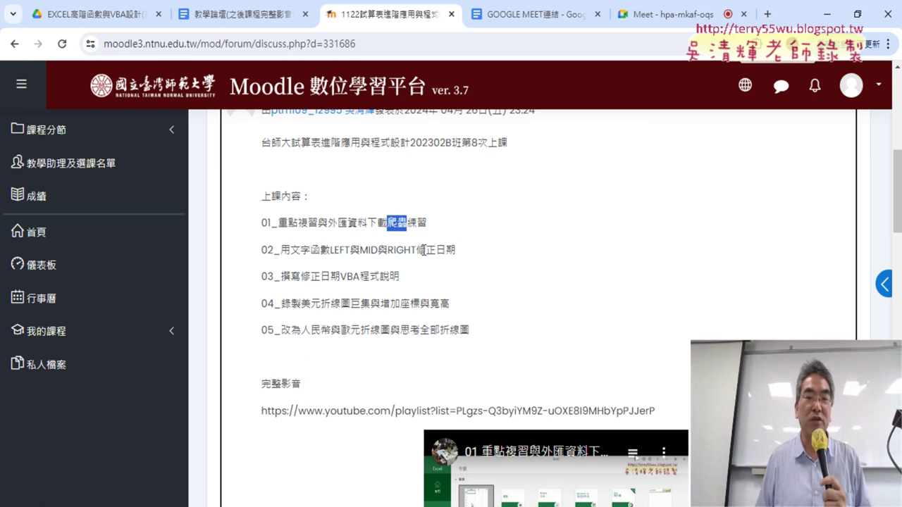
Step: Highlight topics 修正日期, 修正日期VBA程式 and 錄製美元折線, then switch to the Excel workbook
{"action": "left_click_drag", "start_coordinate": [415, 250], "coordinate": [456, 250]}
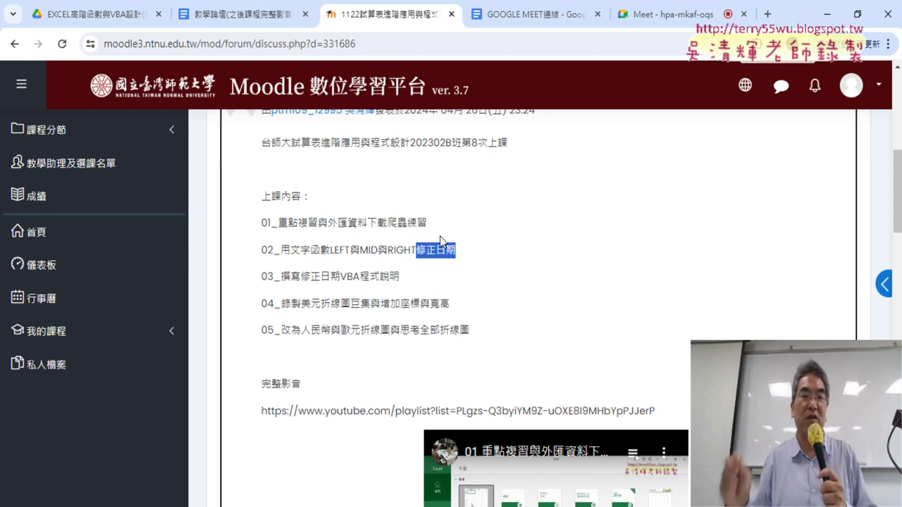
{"action": "left_click_drag", "start_coordinate": [301, 276], "coordinate": [380, 276]}
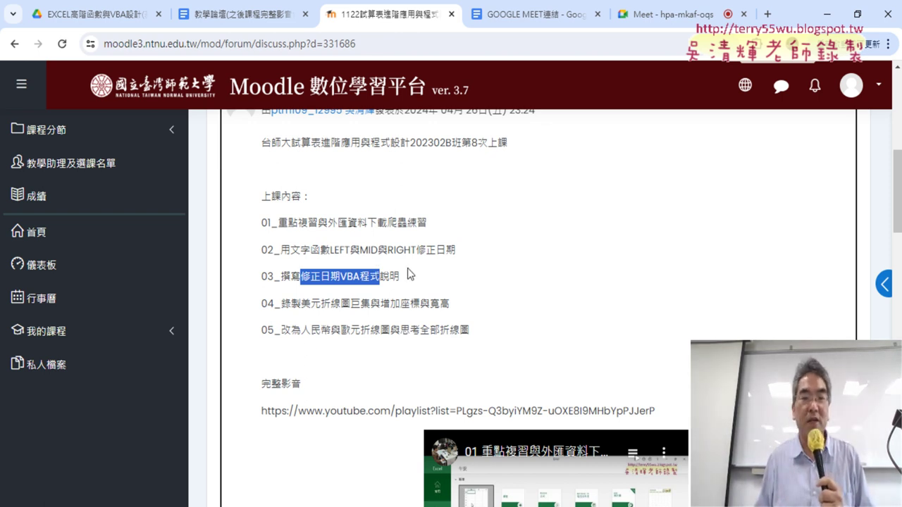
{"action": "left_click_drag", "start_coordinate": [281, 304], "coordinate": [341, 304]}
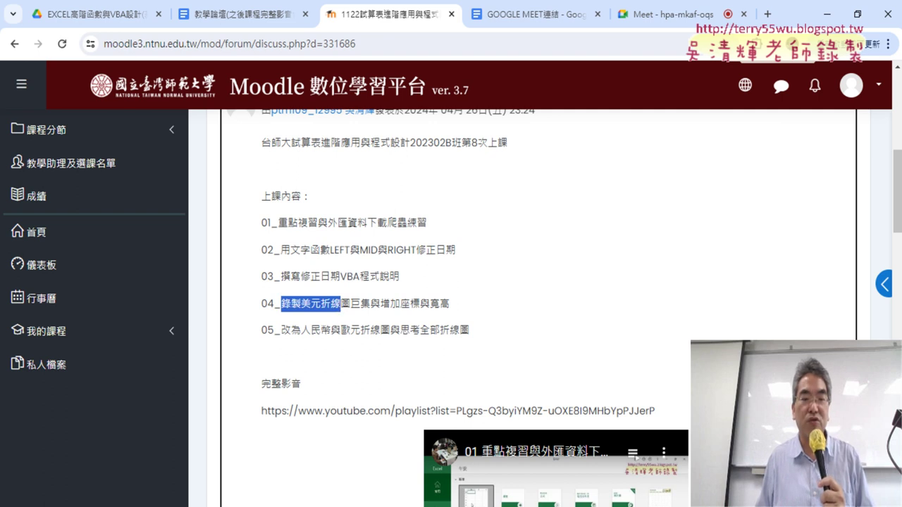
{"action": "left_click", "coordinate": [344, 458]}
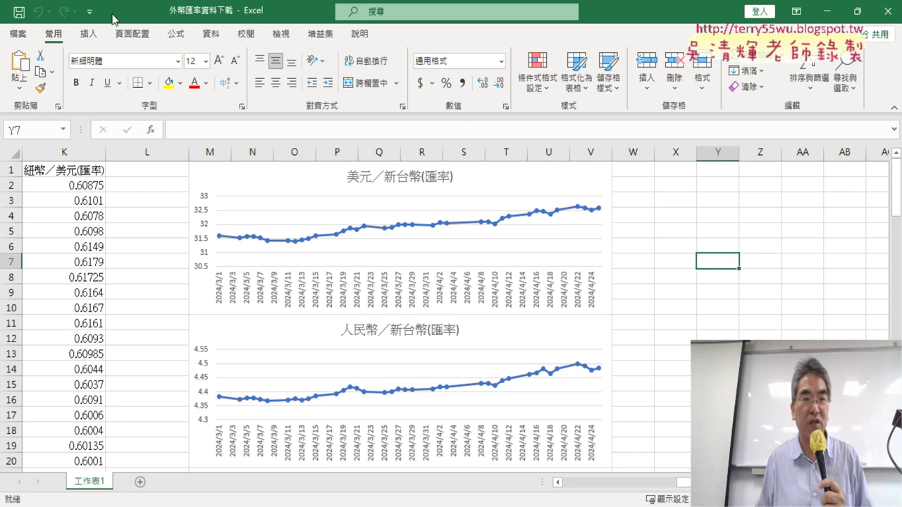
Step: Enable the 開發人員 (Developer) ribbon tab and launch the Visual Basic editor
{"action": "left_click", "coordinate": [89, 11]}
{"action": "left_click", "coordinate": [178, 294]}
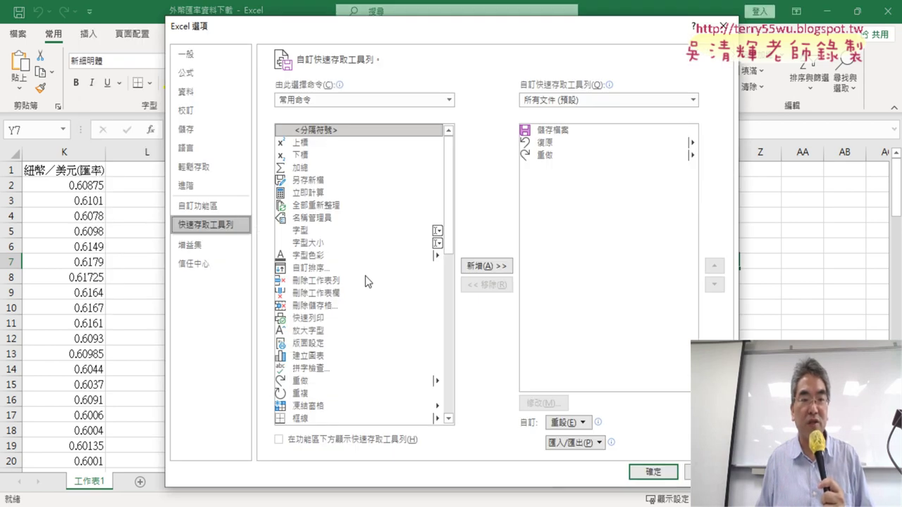
{"action": "left_click", "coordinate": [204, 206]}
{"action": "left_click", "coordinate": [511, 339]}
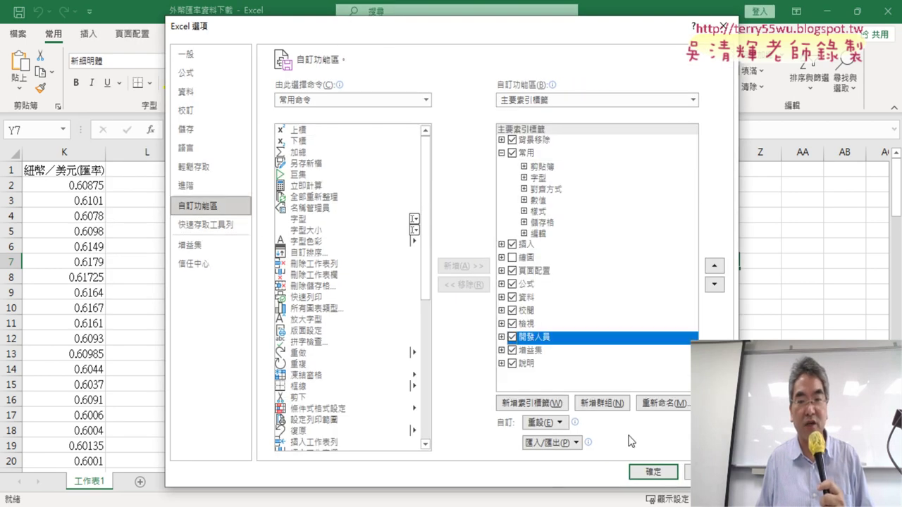
{"action": "left_click", "coordinate": [653, 472]}
{"action": "left_click", "coordinate": [331, 35]}
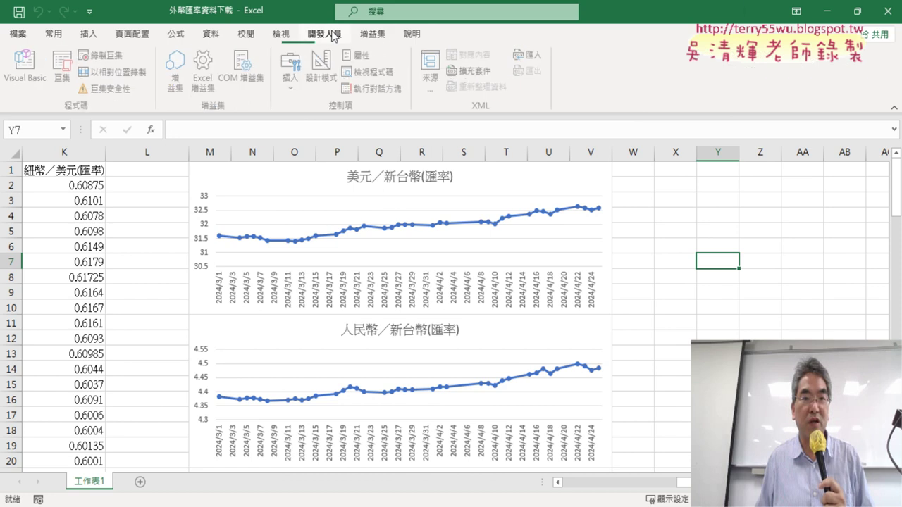
{"action": "left_click", "coordinate": [31, 80]}
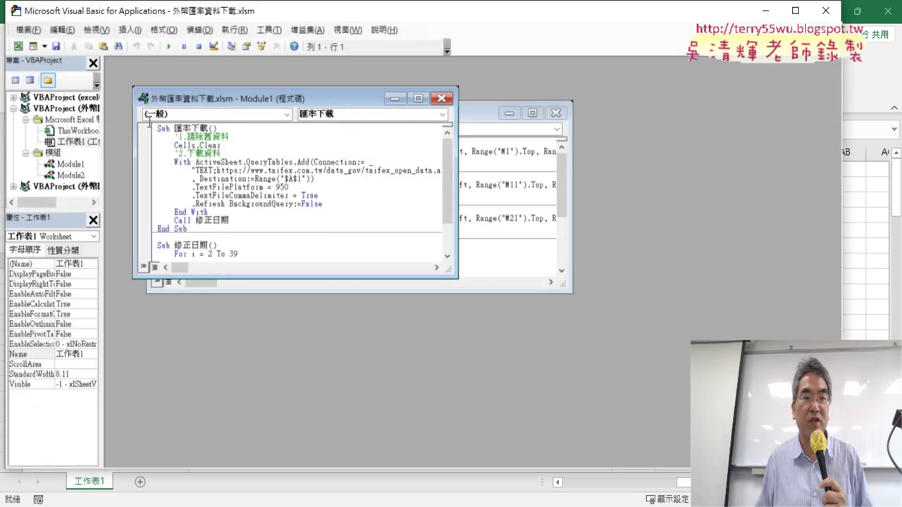
Step: Maximize Module1, resize the project panels, and highlight the 匯率下載 macro and 修正日期 name
{"action": "double_click", "coordinate": [288, 94]}
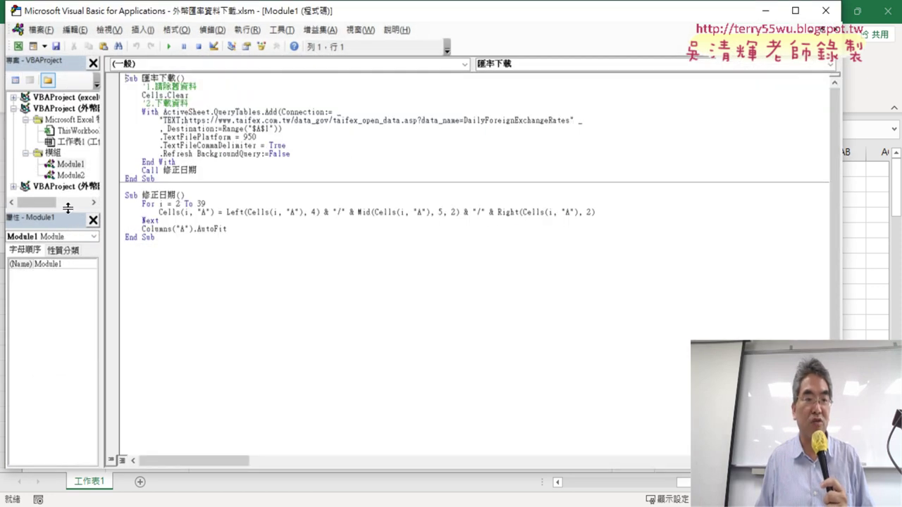
{"action": "left_click_drag", "start_coordinate": [67, 207], "coordinate": [67, 251]}
{"action": "left_click_drag", "start_coordinate": [108, 209], "coordinate": [162, 203]}
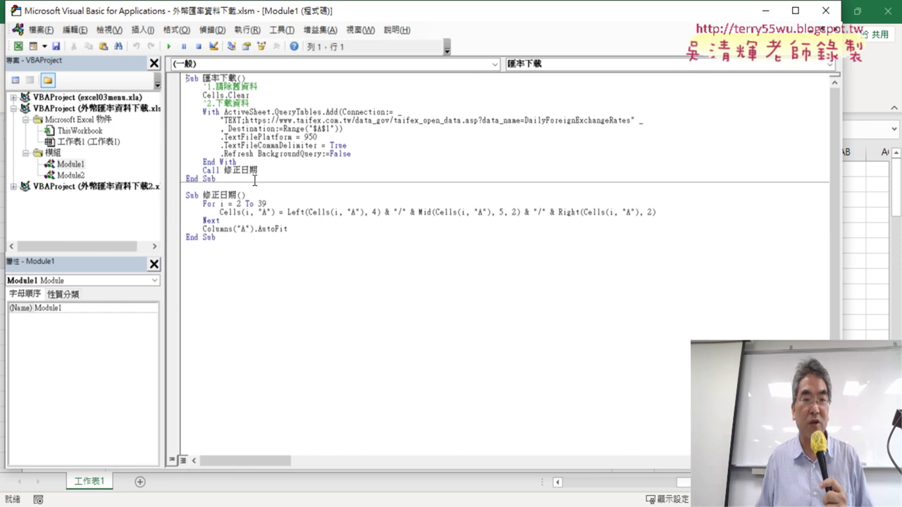
{"action": "left_click_drag", "start_coordinate": [254, 180], "coordinate": [184, 76]}
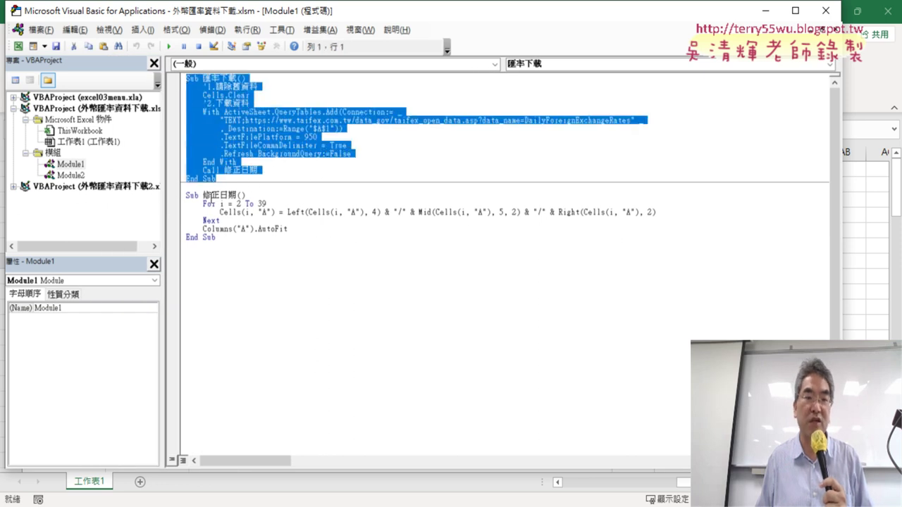
{"action": "double_click", "coordinate": [209, 196]}
{"action": "left_click_drag", "start_coordinate": [236, 196], "coordinate": [238, 196]}
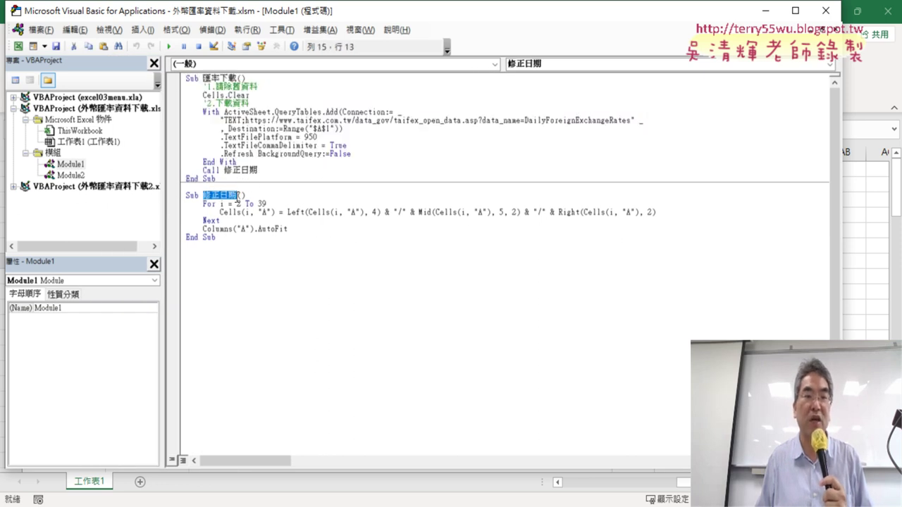
Step: Set a larger code font size under Tools > Options > Editor Format
{"action": "left_click", "coordinate": [283, 31]}
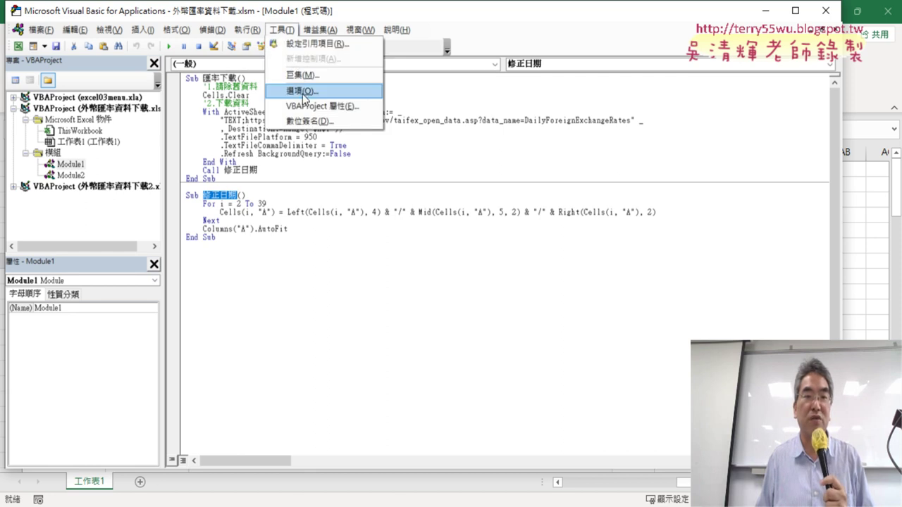
{"action": "left_click", "coordinate": [310, 96]}
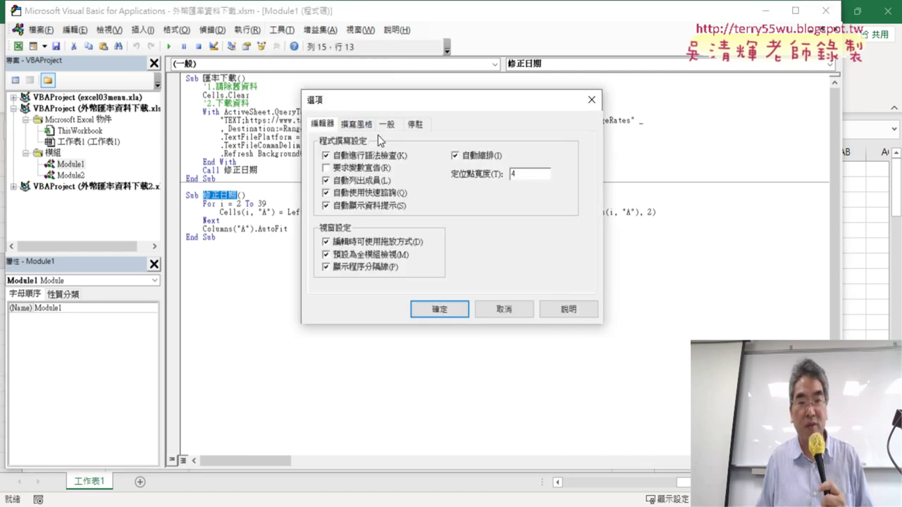
{"action": "left_click", "coordinate": [356, 126]}
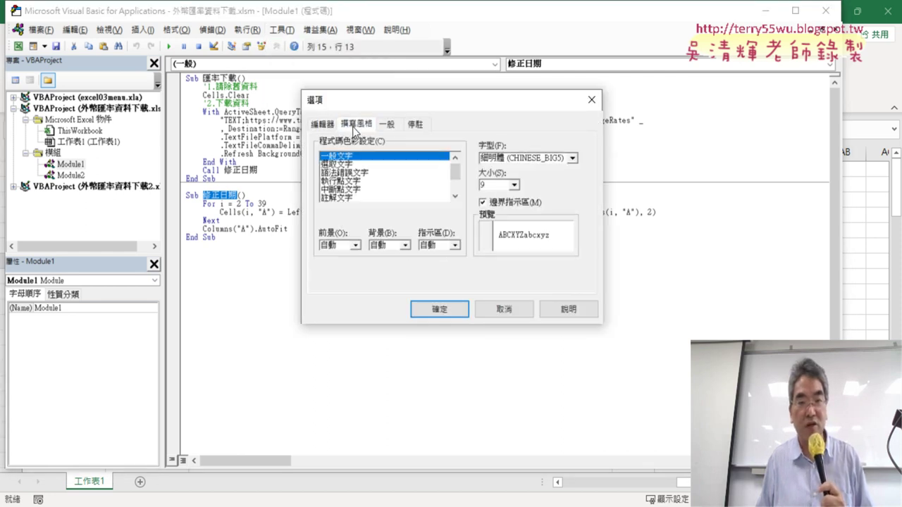
{"action": "left_click", "coordinate": [514, 185]}
{"action": "left_click", "coordinate": [501, 231]}
{"action": "left_click", "coordinate": [439, 308]}
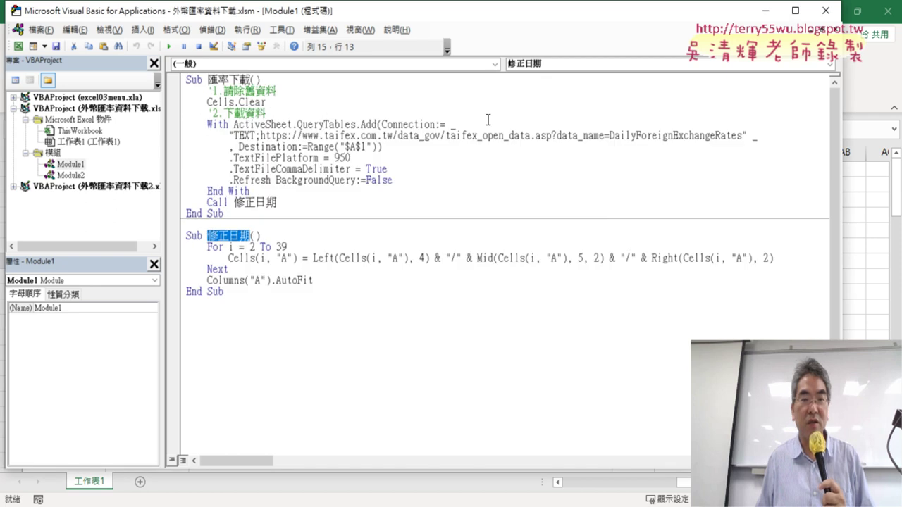
Step: Place the editor beside the workbook, highlight the 950 TextFilePlatform value, then return to Excel
{"action": "left_click_drag", "start_coordinate": [841, 150], "coordinate": [646, 150]}
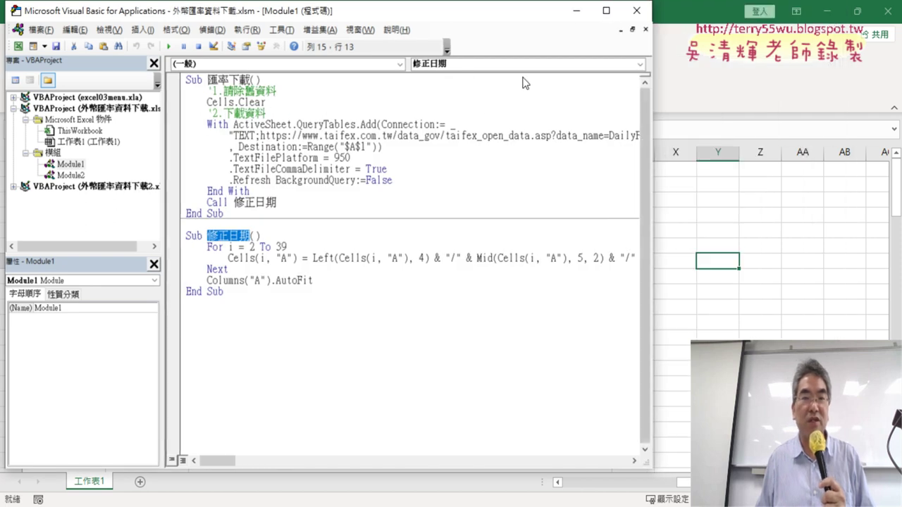
{"action": "left_click_drag", "start_coordinate": [390, 14], "coordinate": [675, 30]}
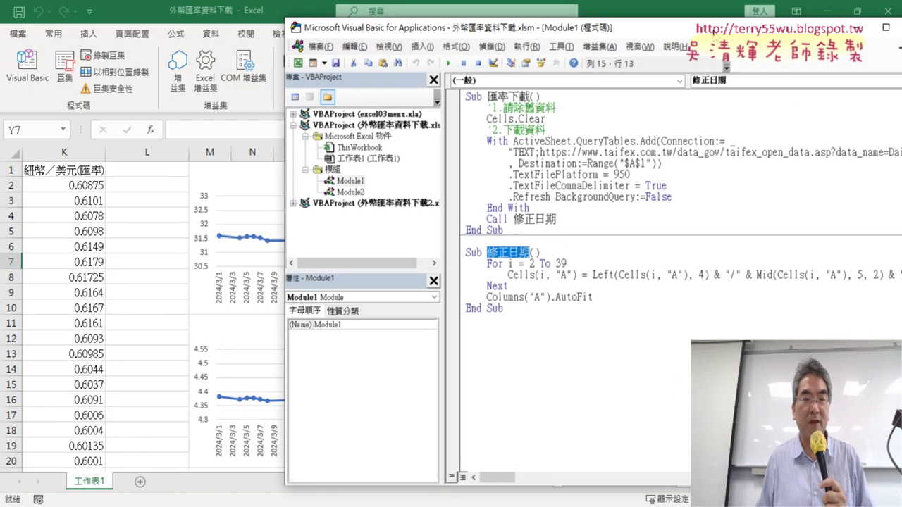
{"action": "left_click", "coordinate": [583, 152]}
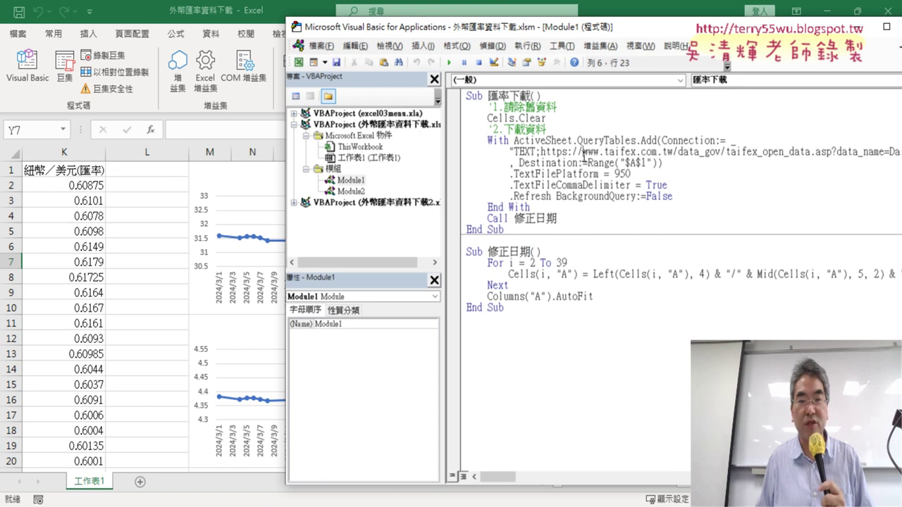
{"action": "left_click_drag", "start_coordinate": [633, 176], "coordinate": [614, 174]}
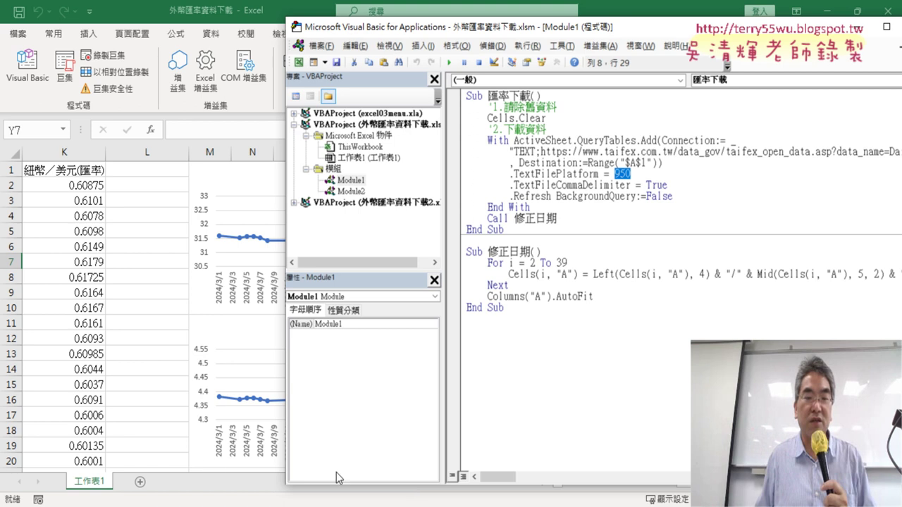
{"action": "left_click", "coordinate": [84, 415]}
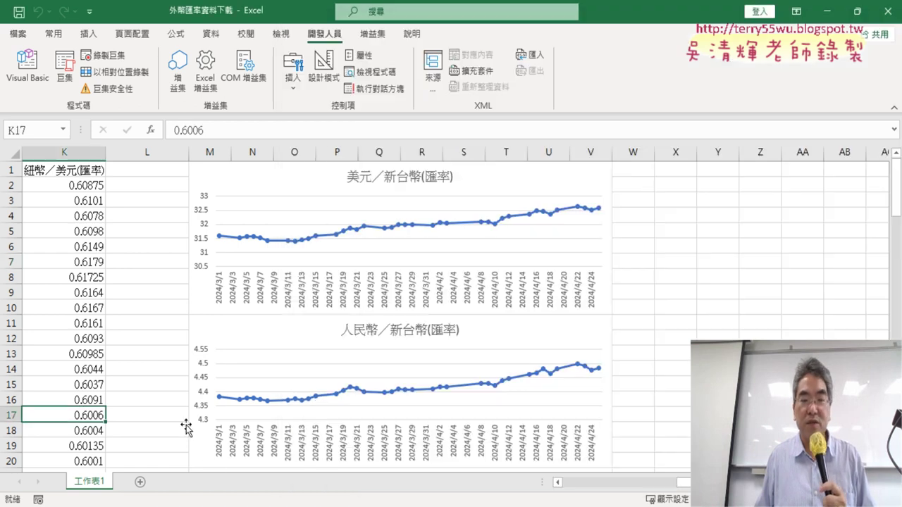
Step: Widen column A so dates through 2024/4/25 in A39 display, then reopen the Visual Basic editor
{"action": "scroll", "coordinate": [223, 353], "scroll_direction": "left", "scroll_amount": 5}
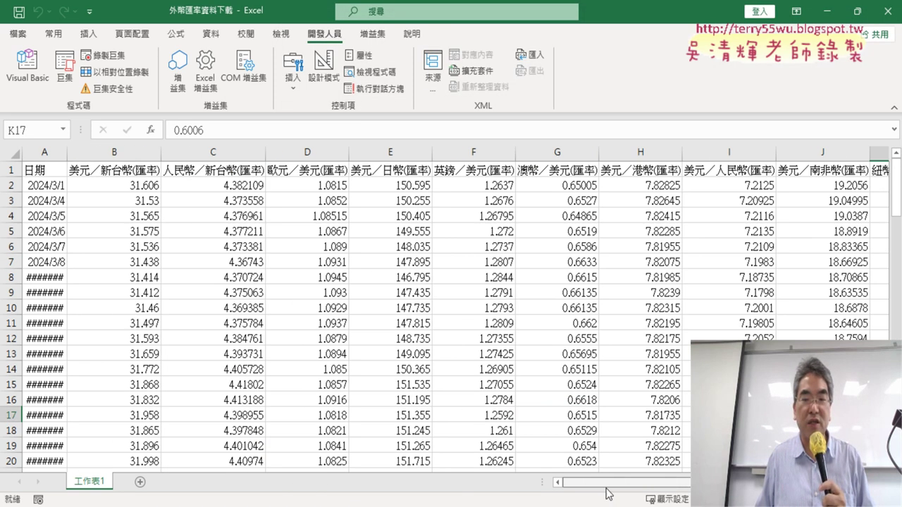
{"action": "scroll", "coordinate": [223, 353], "scroll_direction": "down", "scroll_amount": 4}
{"action": "scroll", "coordinate": [223, 353], "scroll_direction": "down", "scroll_amount": 6}
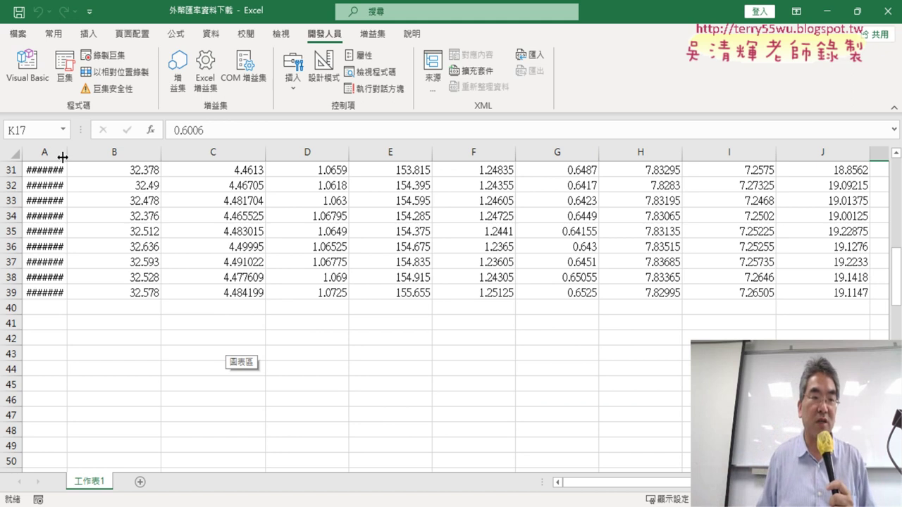
{"action": "left_click_drag", "start_coordinate": [68, 152], "coordinate": [81, 152]}
{"action": "left_click", "coordinate": [63, 295]}
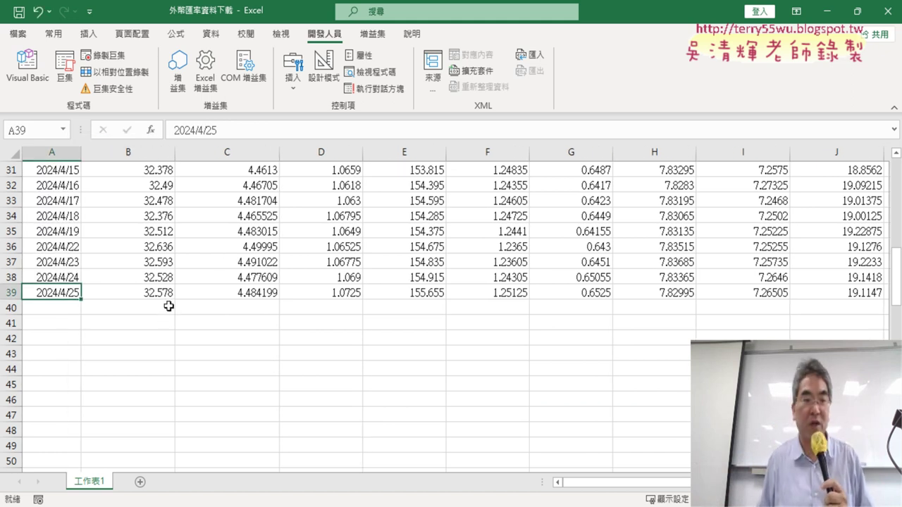
{"action": "left_click", "coordinate": [27, 71]}
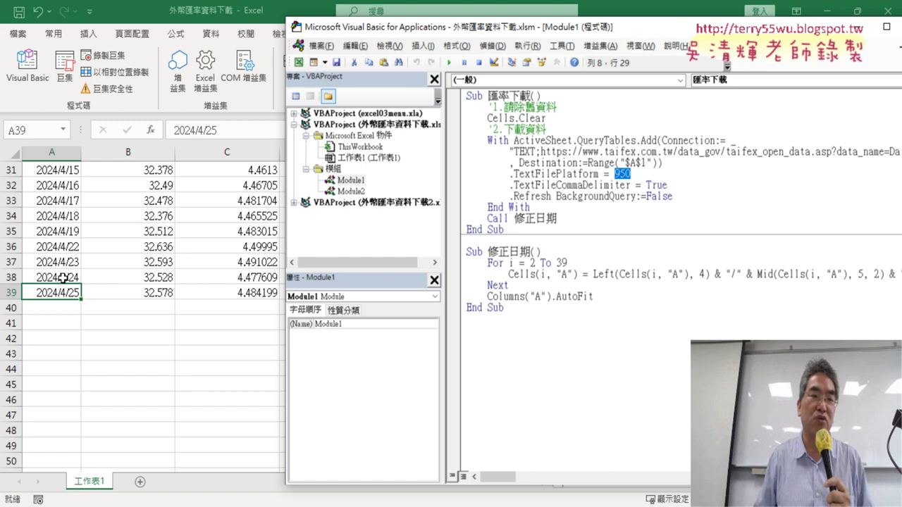
{"action": "scroll", "coordinate": [73, 244], "scroll_direction": "up", "scroll_amount": 4}
{"action": "scroll", "coordinate": [72, 244], "scroll_direction": "up", "scroll_amount": 3}
{"action": "scroll", "coordinate": [73, 244], "scroll_direction": "up", "scroll_amount": 3}
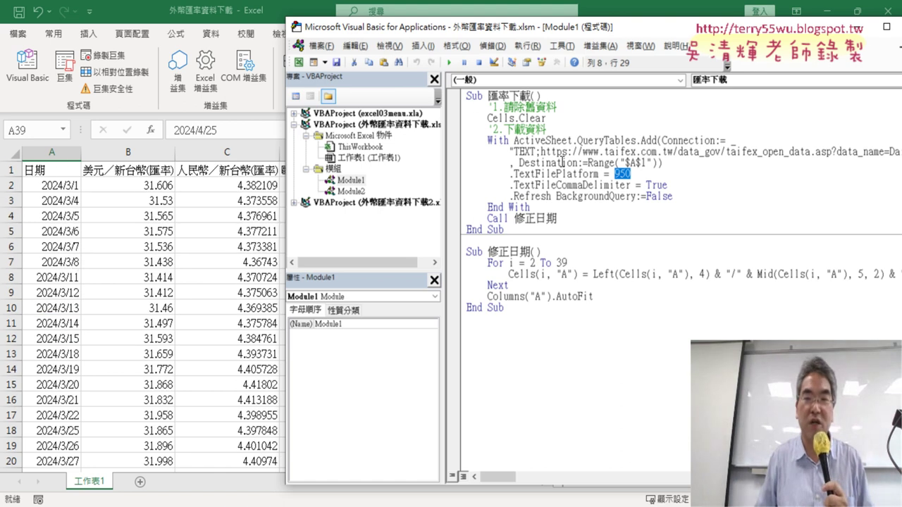
{"action": "left_click", "coordinate": [562, 162]}
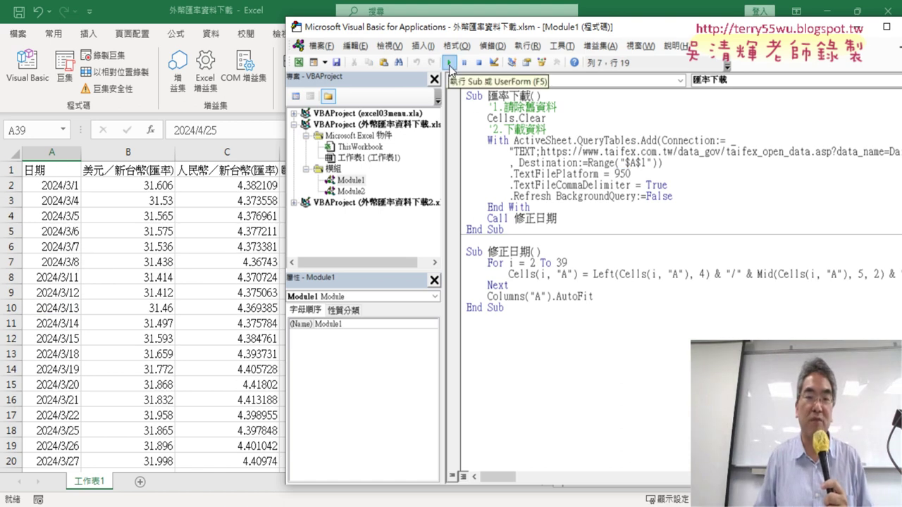
{"action": "left_click", "coordinate": [448, 64]}
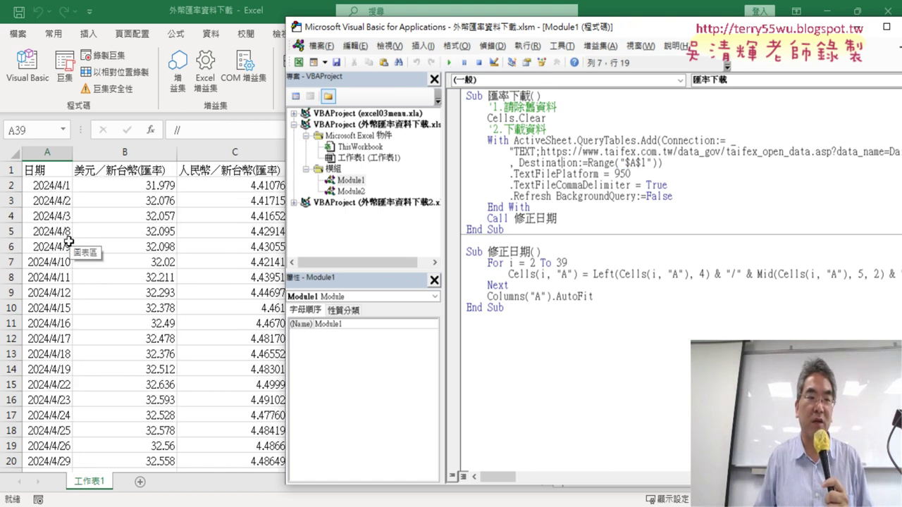
{"action": "left_click", "coordinate": [55, 185]}
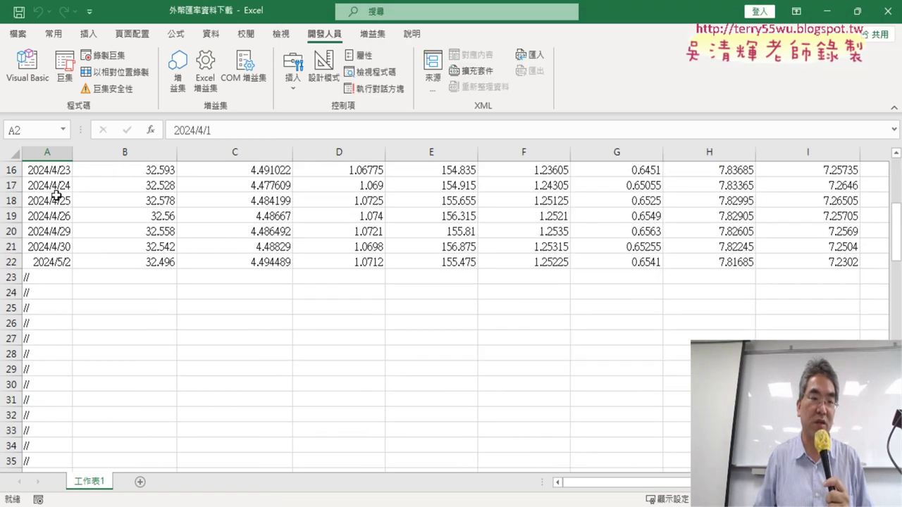
{"action": "scroll", "coordinate": [56, 195], "scroll_direction": "down", "scroll_amount": 2}
{"action": "left_click_drag", "start_coordinate": [54, 185], "coordinate": [53, 426]}
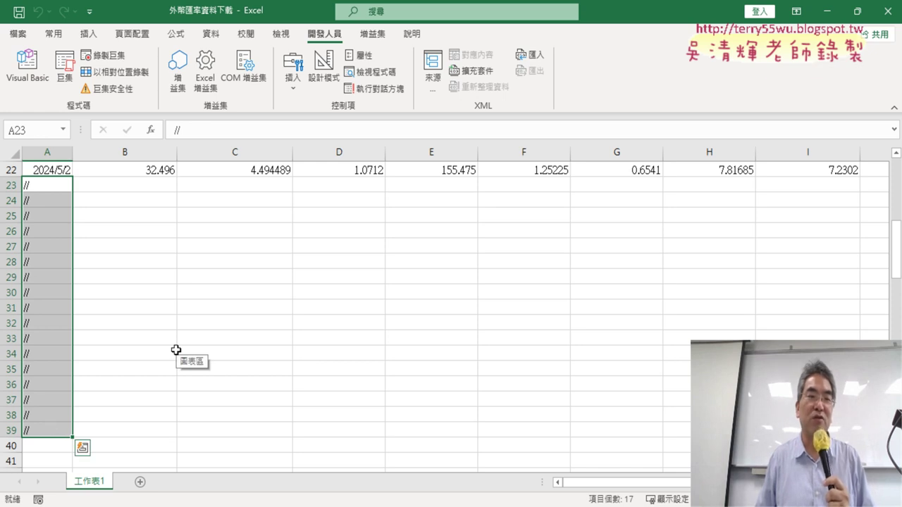
{"action": "left_click", "coordinate": [35, 80]}
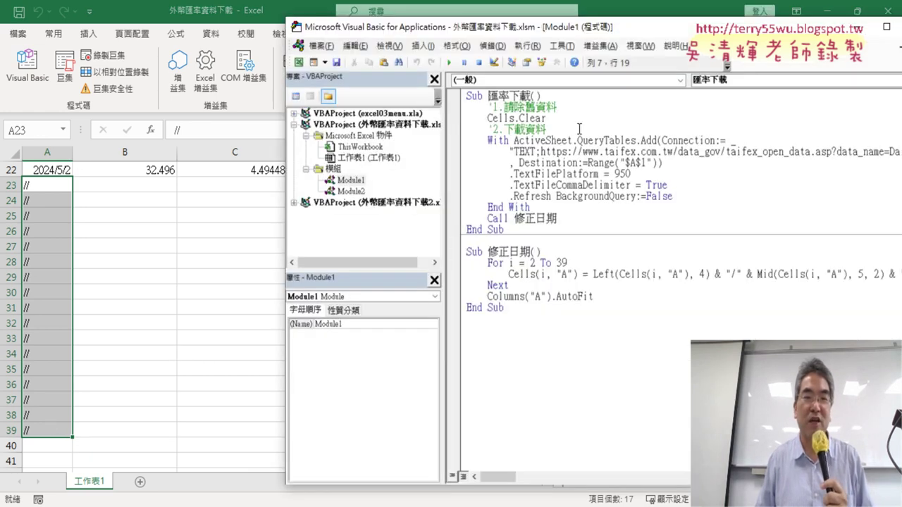
Step: Change the 修正日期 loop's end value from 39 to 22
{"action": "left_click_drag", "start_coordinate": [565, 26], "coordinate": [405, 31]}
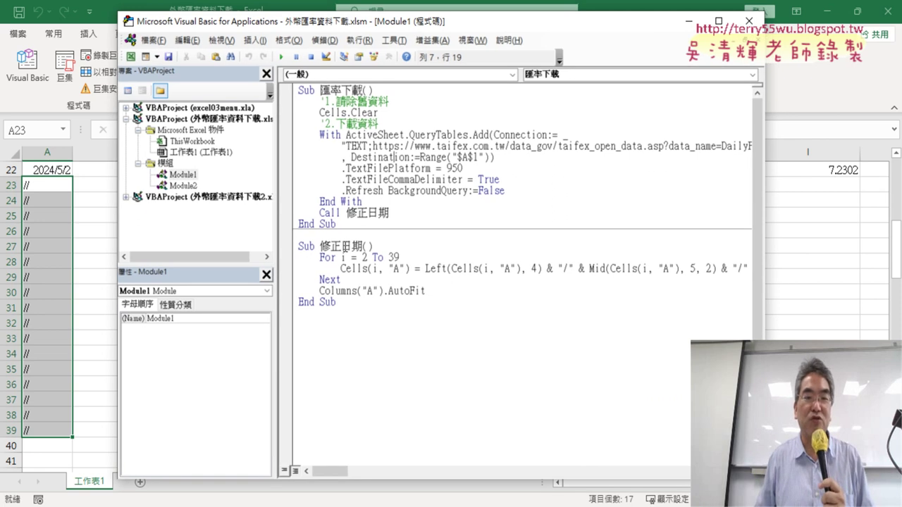
{"action": "left_click_drag", "start_coordinate": [320, 246], "coordinate": [362, 247]}
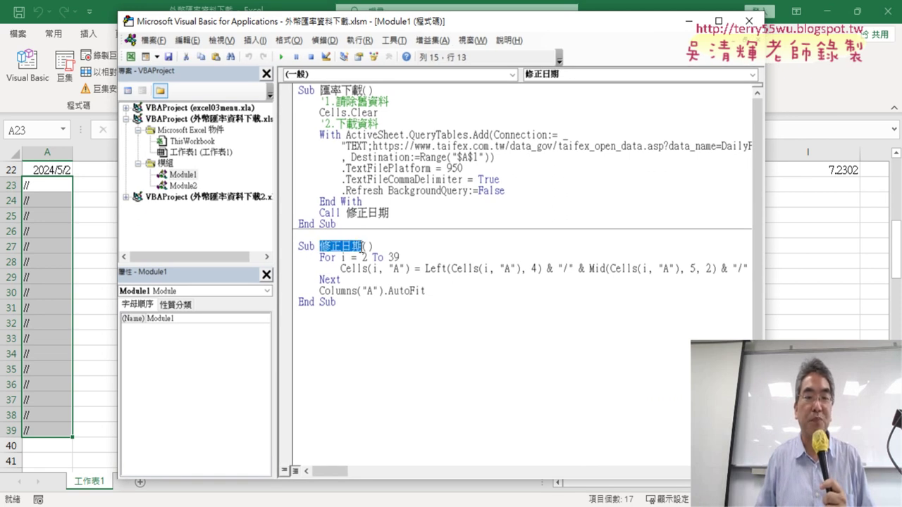
{"action": "double_click", "coordinate": [392, 258]}
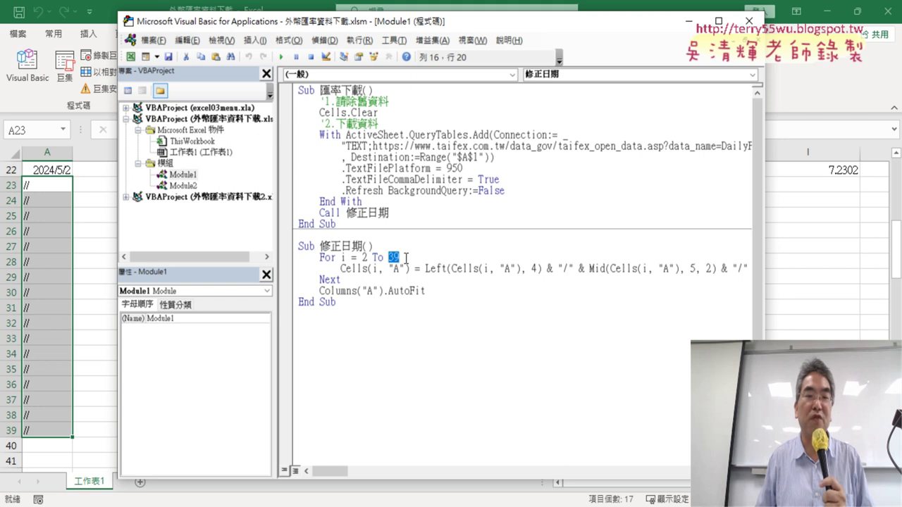
{"action": "left_click", "coordinate": [366, 258]}
{"action": "key", "text": "shift+Left"}
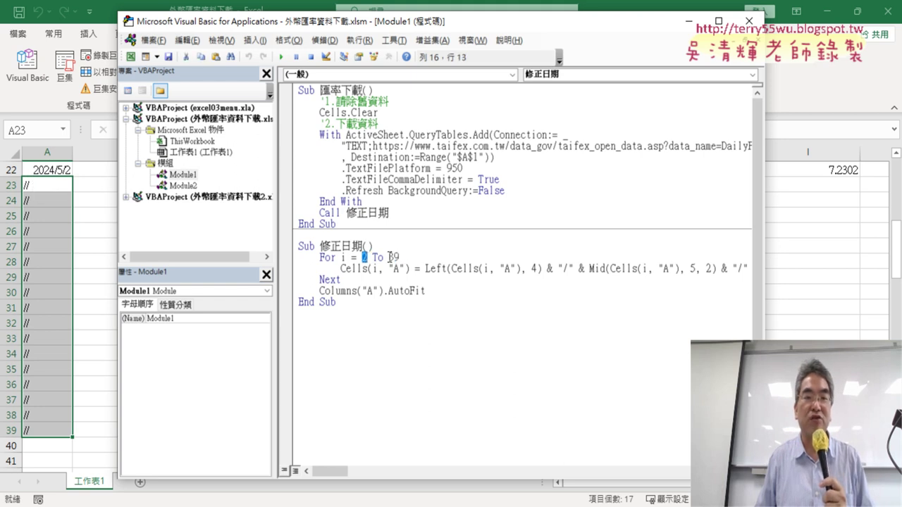
{"action": "double_click", "coordinate": [393, 257]}
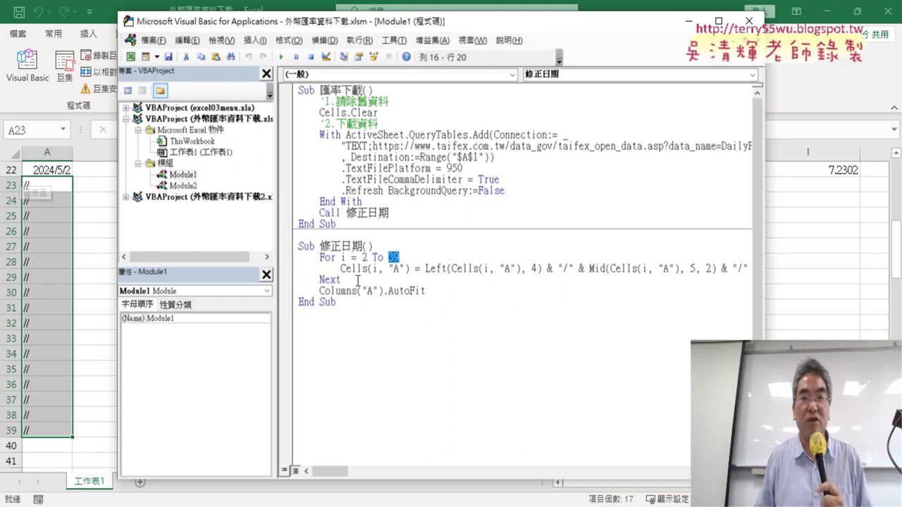
{"action": "left_click", "coordinate": [393, 257]}
{"action": "double_click", "coordinate": [394, 258]}
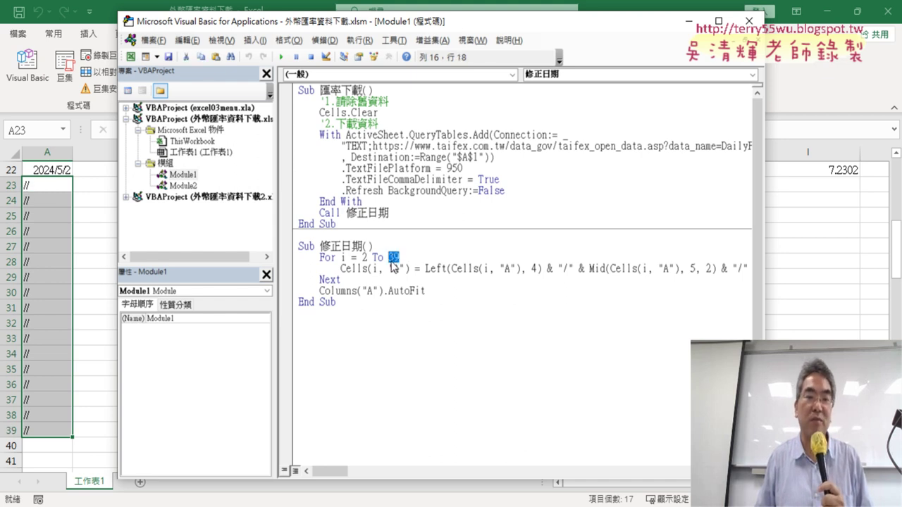
{"action": "type", "text": "22"}
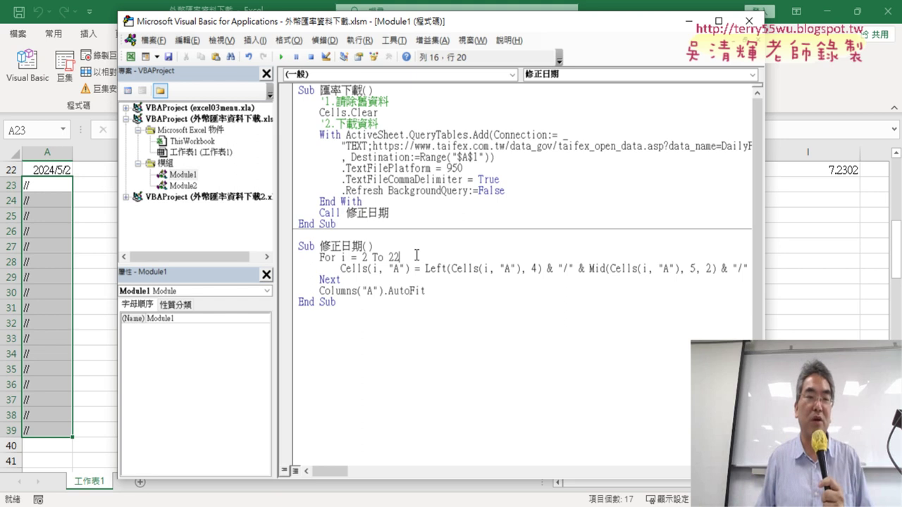
Step: Check row 23 on the sheet, then rerun the 匯率下載 macro to reload the data
{"action": "left_click", "coordinate": [44, 185]}
{"action": "left_click", "coordinate": [27, 67]}
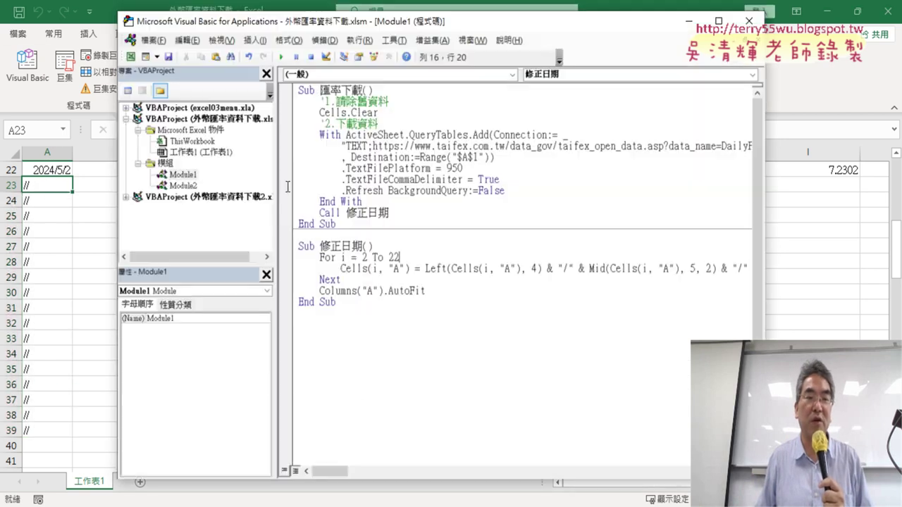
{"action": "left_click", "coordinate": [370, 181]}
{"action": "left_click", "coordinate": [281, 56]}
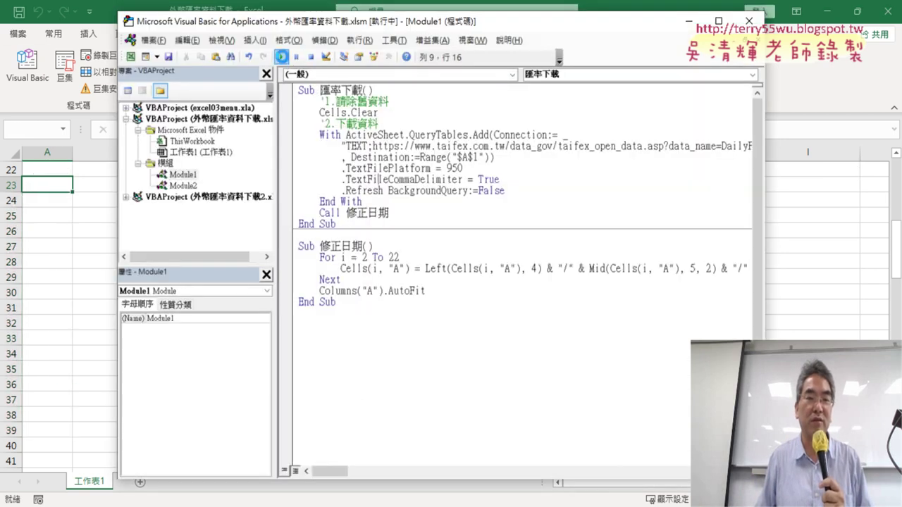
Step: Highlight the new loop end value 22 and move the editor to uncover column B
{"action": "double_click", "coordinate": [392, 257]}
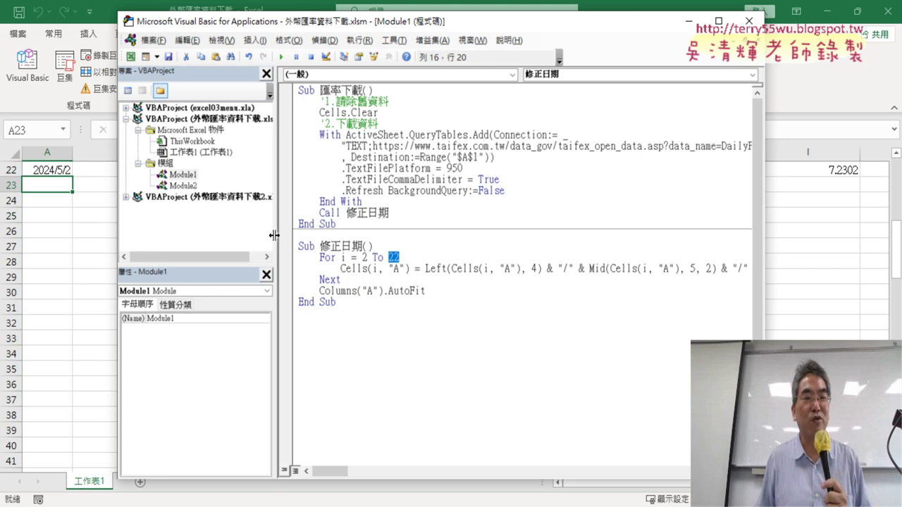
{"action": "left_click_drag", "start_coordinate": [276, 236], "coordinate": [183, 236]}
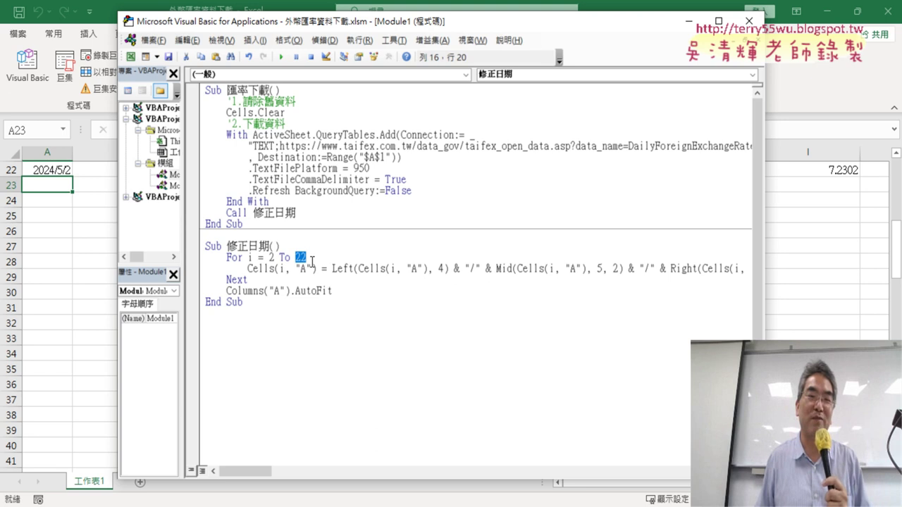
{"action": "left_click", "coordinate": [312, 259]}
{"action": "double_click", "coordinate": [301, 257]}
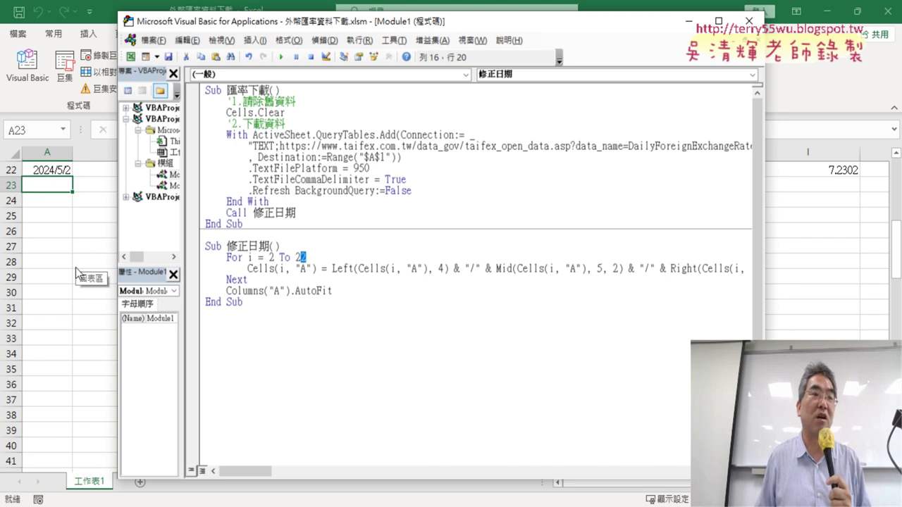
{"action": "scroll", "coordinate": [69, 260], "scroll_direction": "up", "scroll_amount": 6}
{"action": "scroll", "coordinate": [77, 218], "scroll_direction": "up", "scroll_amount": 1}
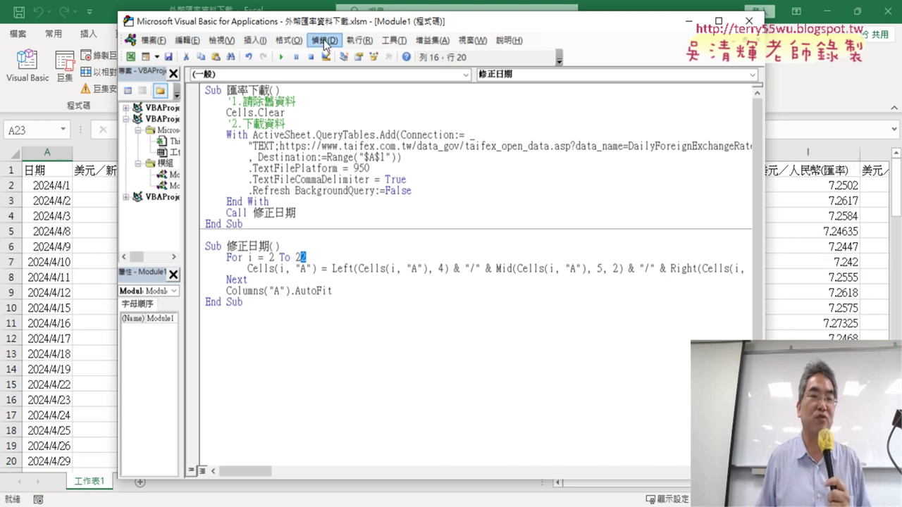
{"action": "left_click_drag", "start_coordinate": [345, 12], "coordinate": [413, 28]}
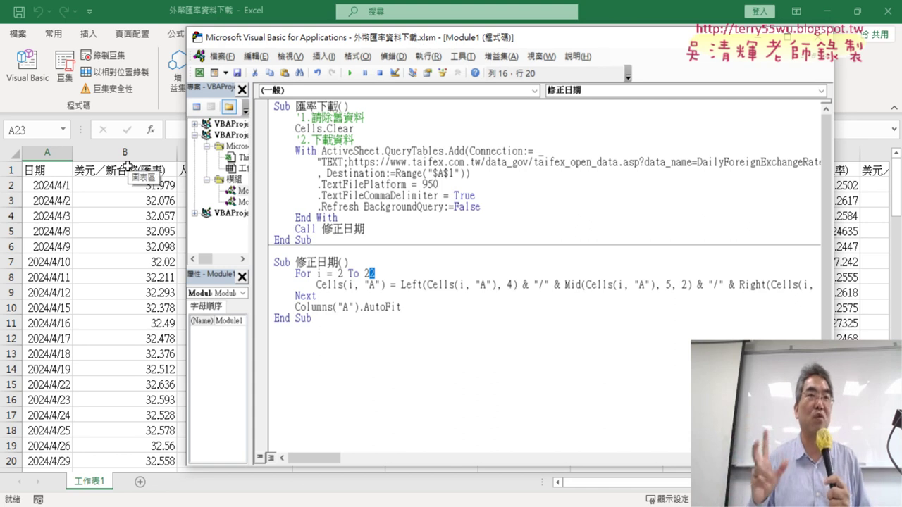
Step: Bring the worksheet forward and jump between A1, K1, K22 and A22 with Ctrl+arrows
{"action": "left_click", "coordinate": [50, 171]}
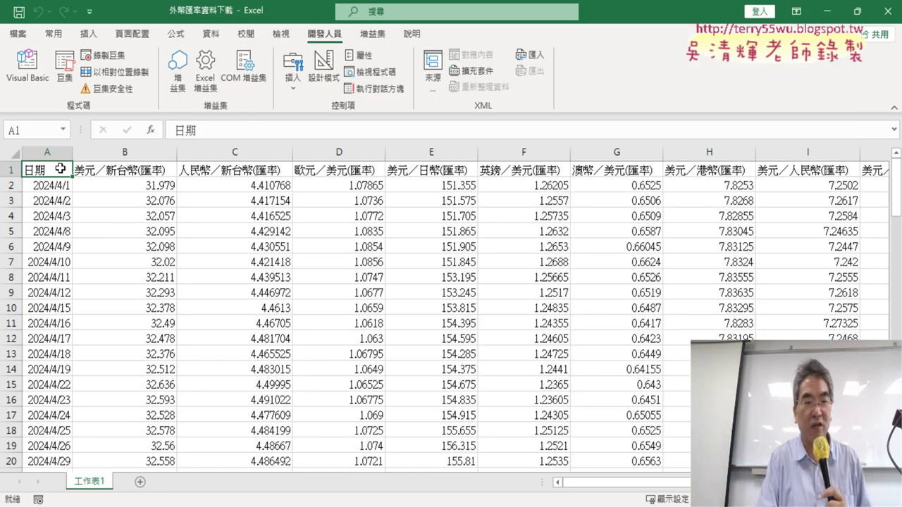
{"action": "key", "text": "ctrl+Down"}
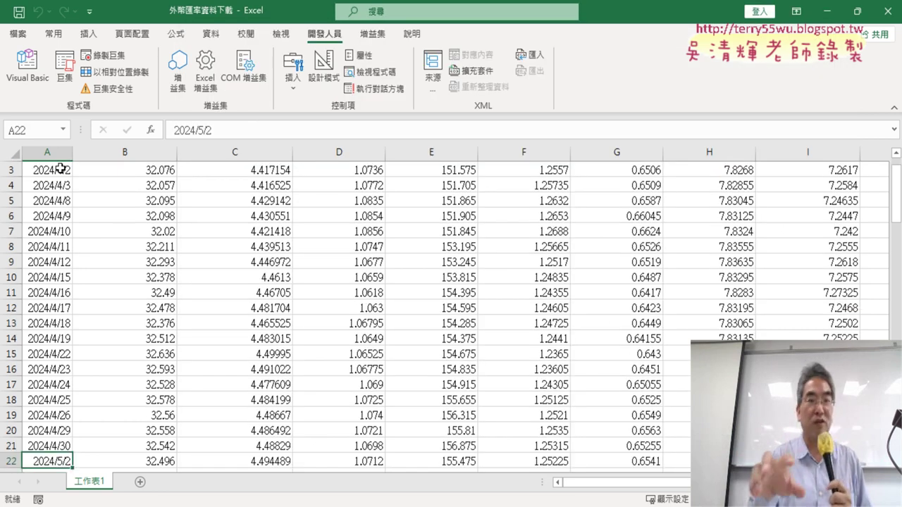
{"action": "key", "text": "ctrl+Up"}
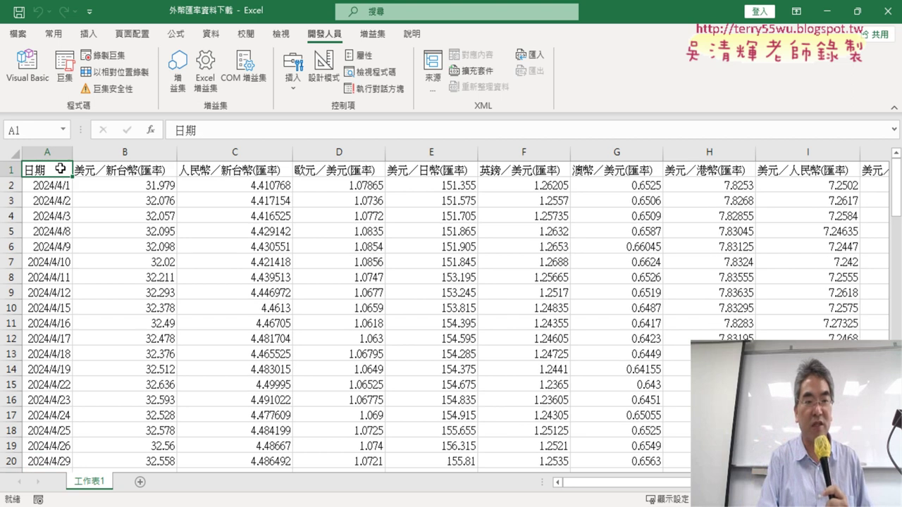
{"action": "key", "text": "ctrl+Right"}
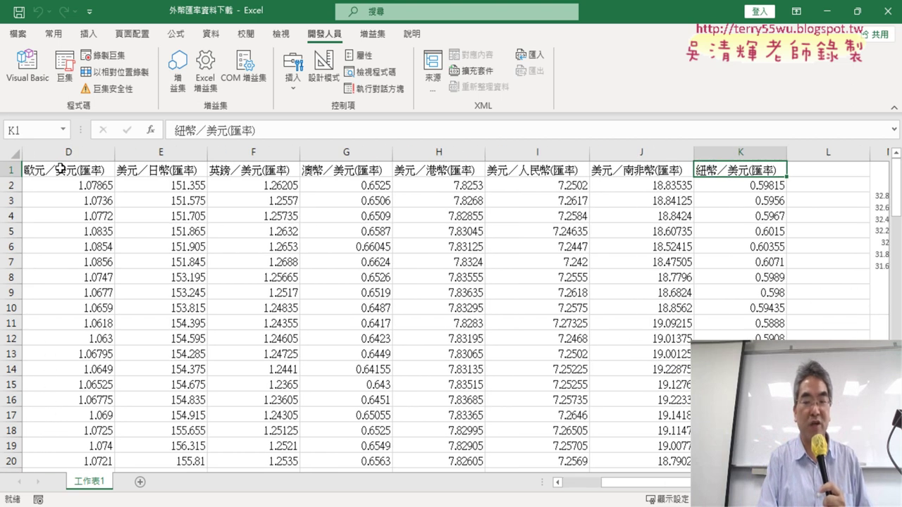
{"action": "key", "text": "ctrl+Down"}
{"action": "key", "text": "ctrl+Left"}
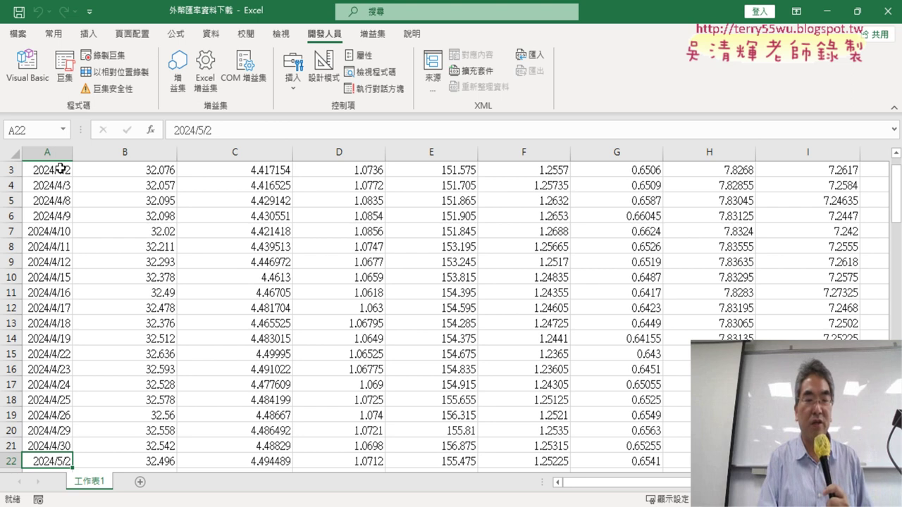
{"action": "key", "text": "ctrl+Up"}
{"action": "key", "text": "ctrl+Right"}
{"action": "key", "text": "ctrl+Down"}
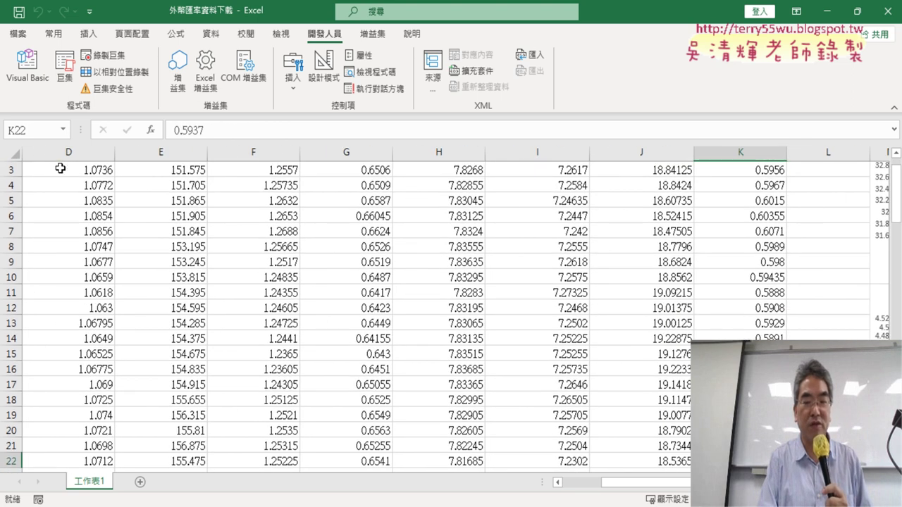
{"action": "key", "text": "ctrl+Left"}
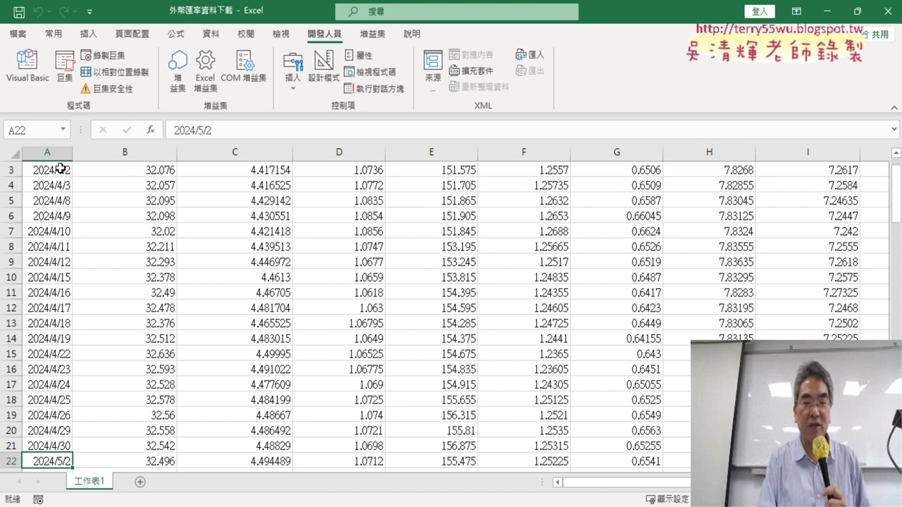
Step: Trace the A1–K22 data corners again, select A1:A22, then return to A1
{"action": "key", "text": "ctrl+Up"}
{"action": "key", "text": "ctrl+Down"}
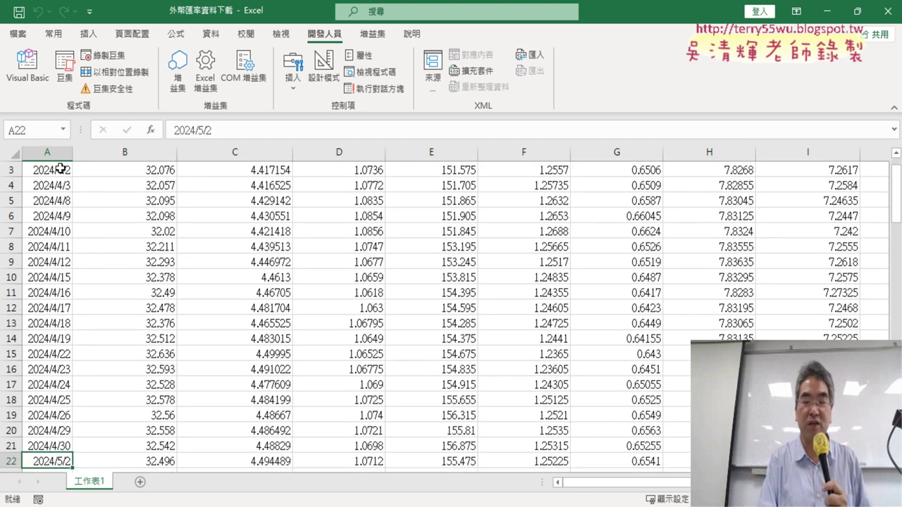
{"action": "key", "text": "ctrl+Right"}
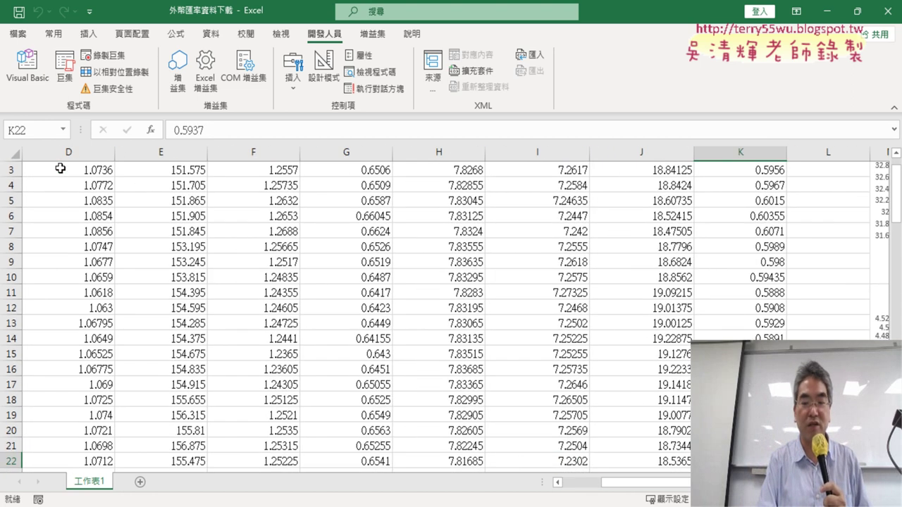
{"action": "key", "text": "ctrl+Up"}
{"action": "key", "text": "ctrl+Left"}
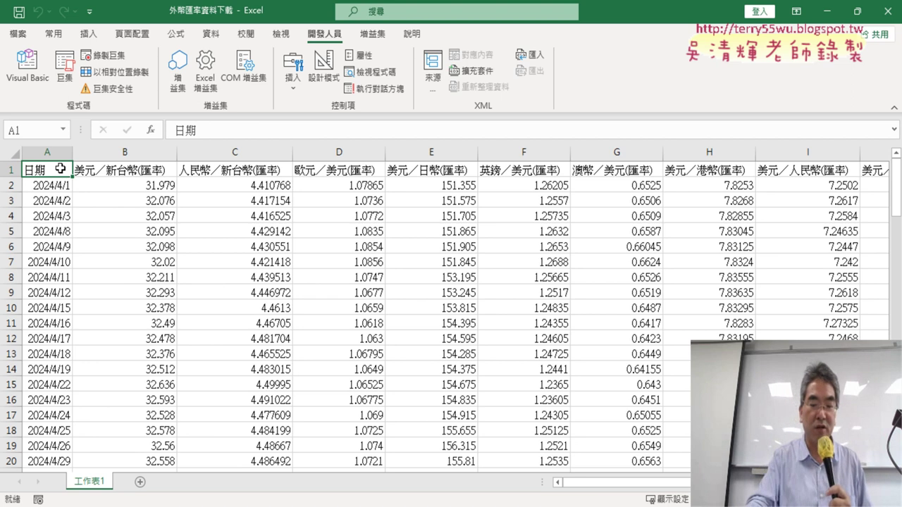
{"action": "key", "text": "ctrl+shift+Down"}
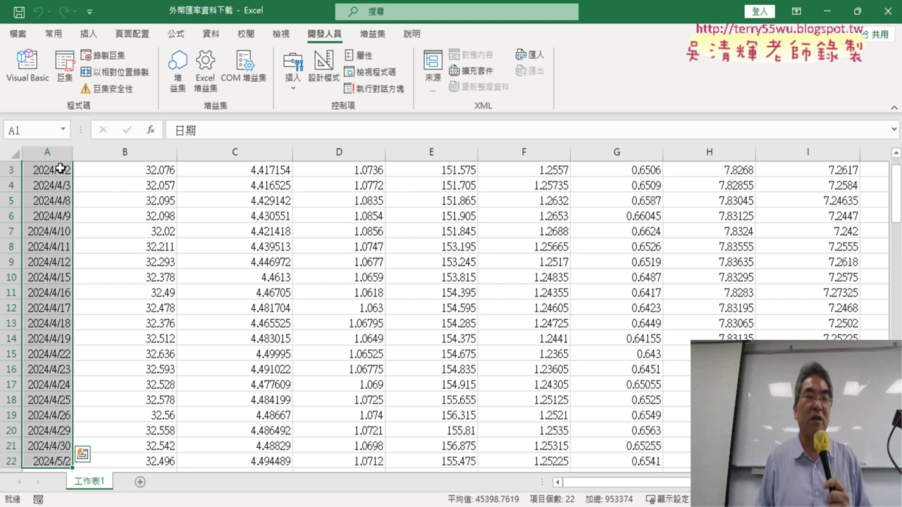
{"action": "key", "text": "ctrl+Home"}
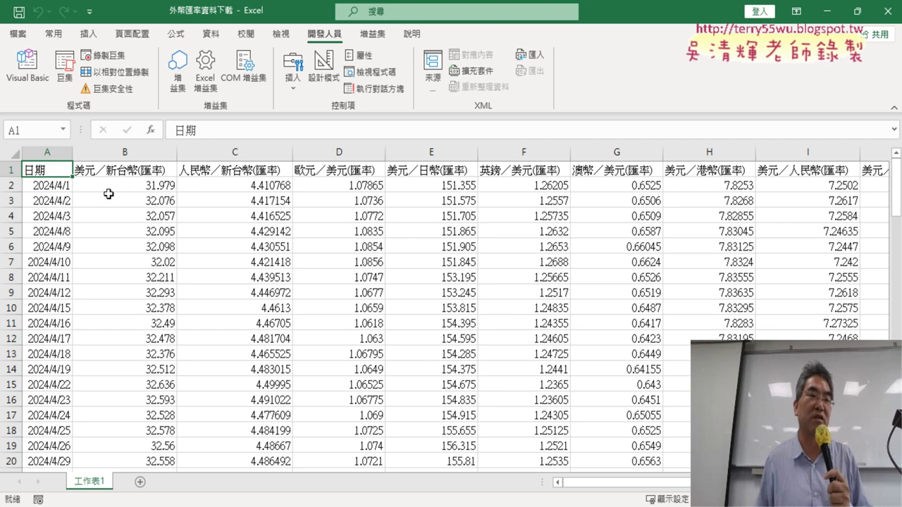
Step: Replace the loop limit 22 with range("A1").End using IntelliSense
{"action": "left_click", "coordinate": [27, 65]}
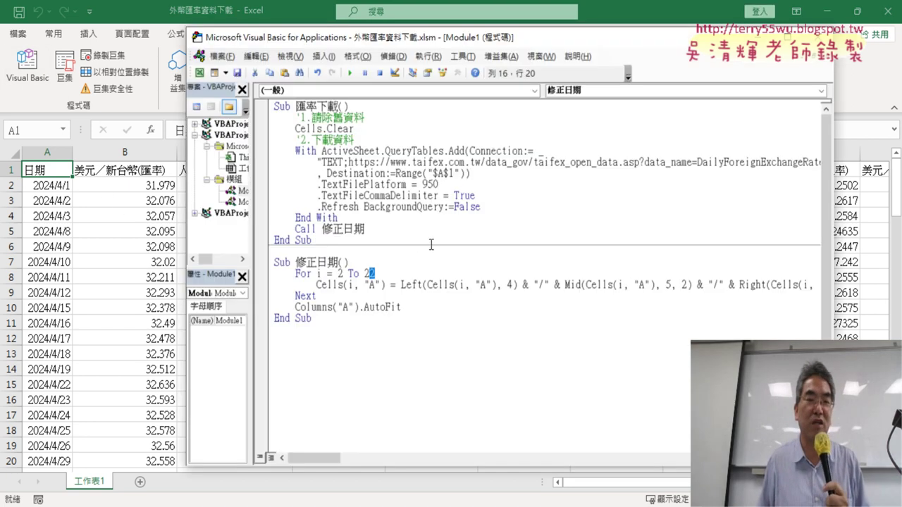
{"action": "left_click", "coordinate": [378, 273]}
{"action": "double_click", "coordinate": [368, 273]}
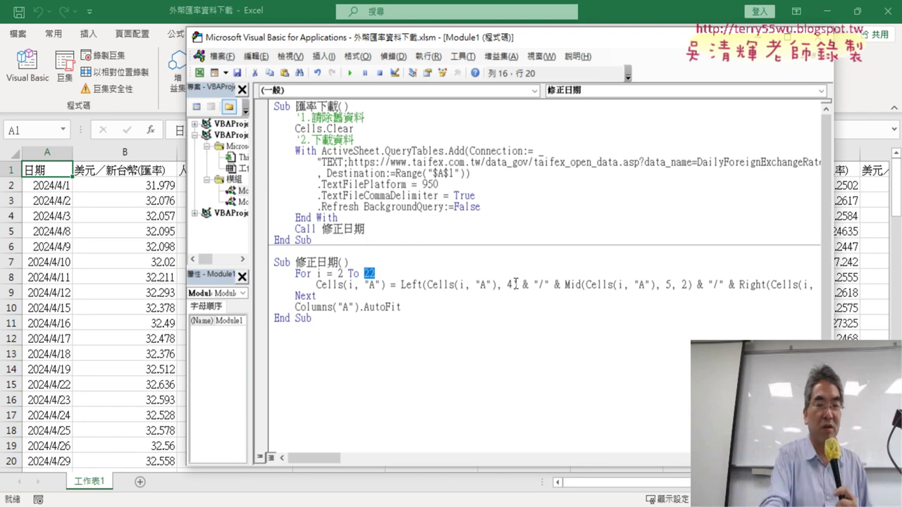
{"action": "type", "text": "ran"}
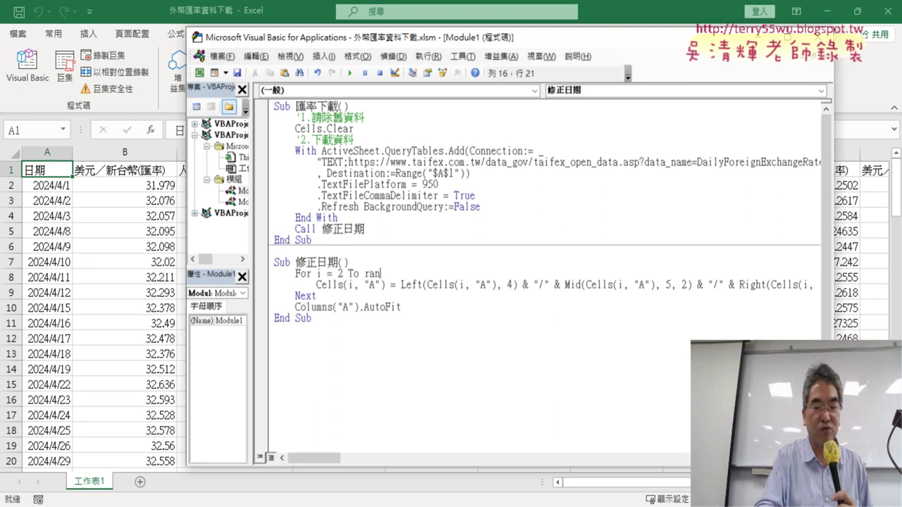
{"action": "type", "text": "ge"}
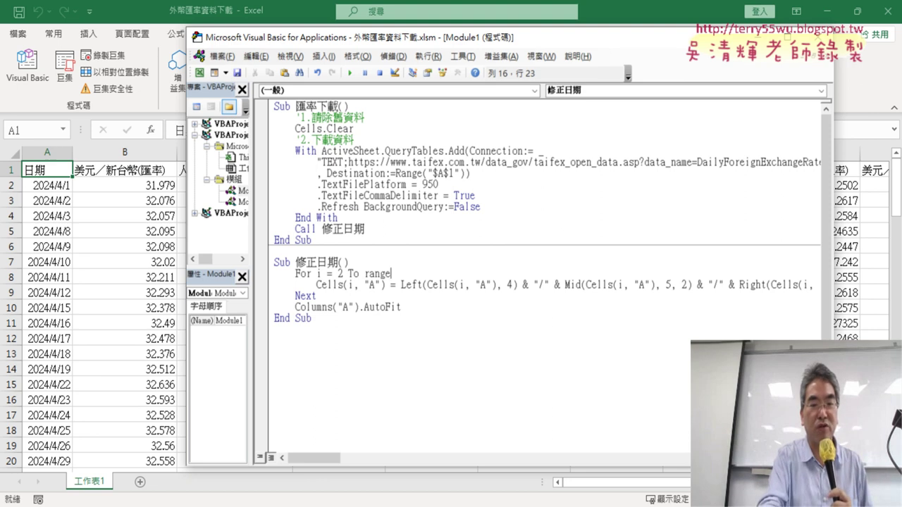
{"action": "type", "text": "(\""}
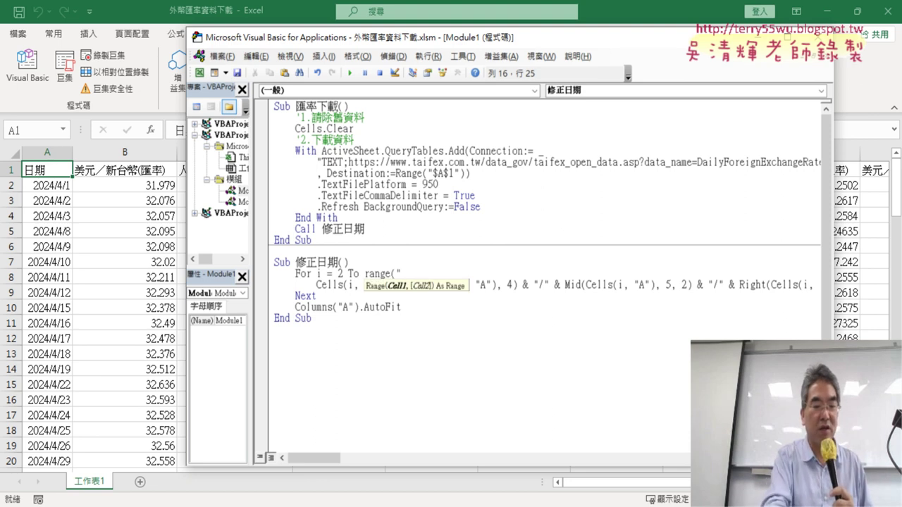
{"action": "type", "text": "A1"}
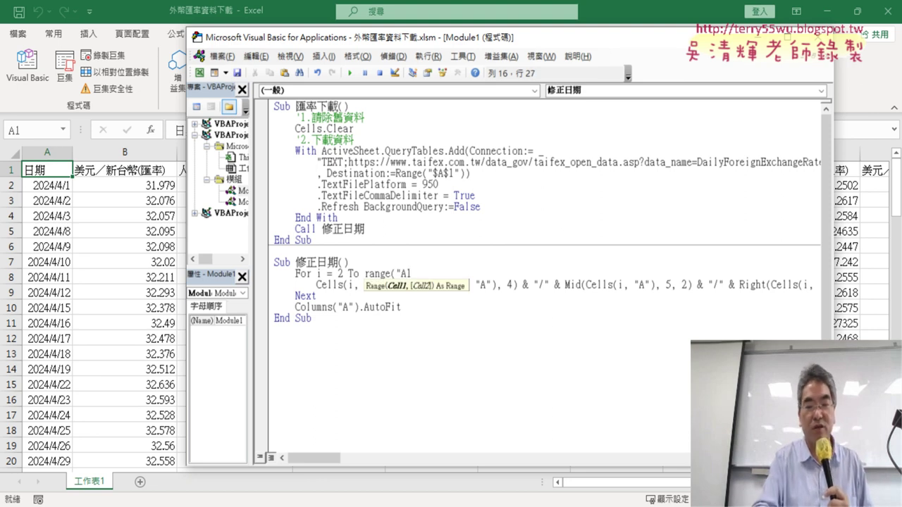
{"action": "type", "text": "\")"}
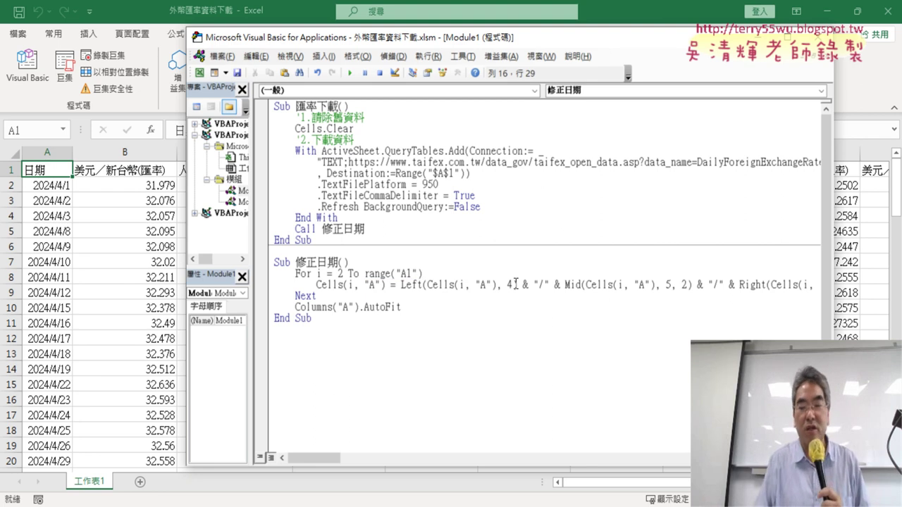
{"action": "type", "text": "."}
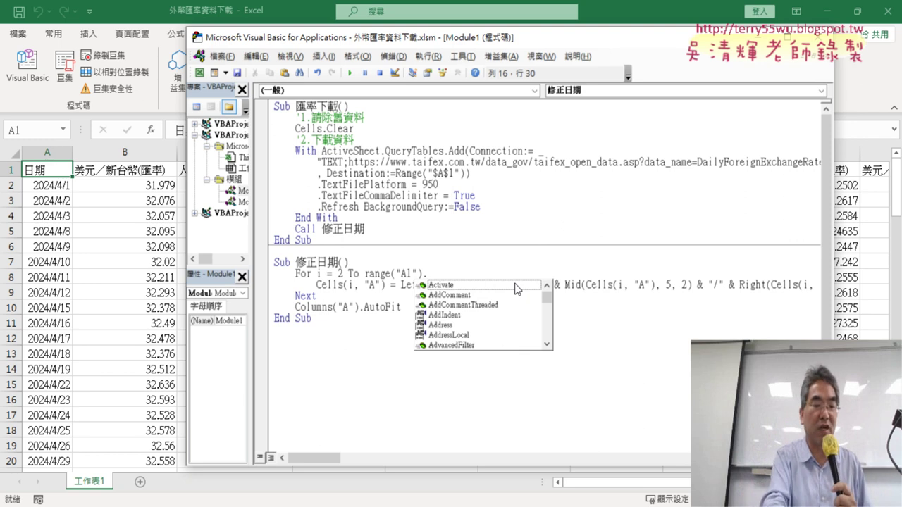
{"action": "type", "text": "E"}
{"action": "key", "text": "Down"}
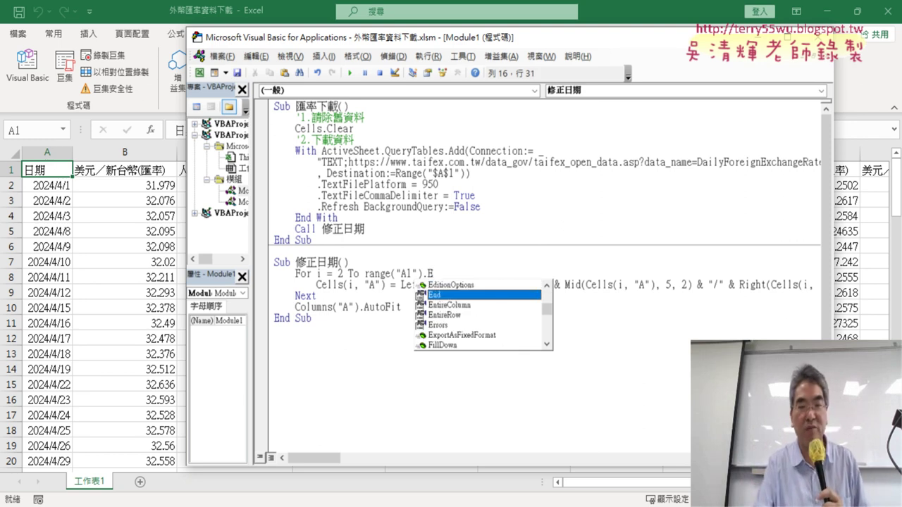
{"action": "key", "text": "space"}
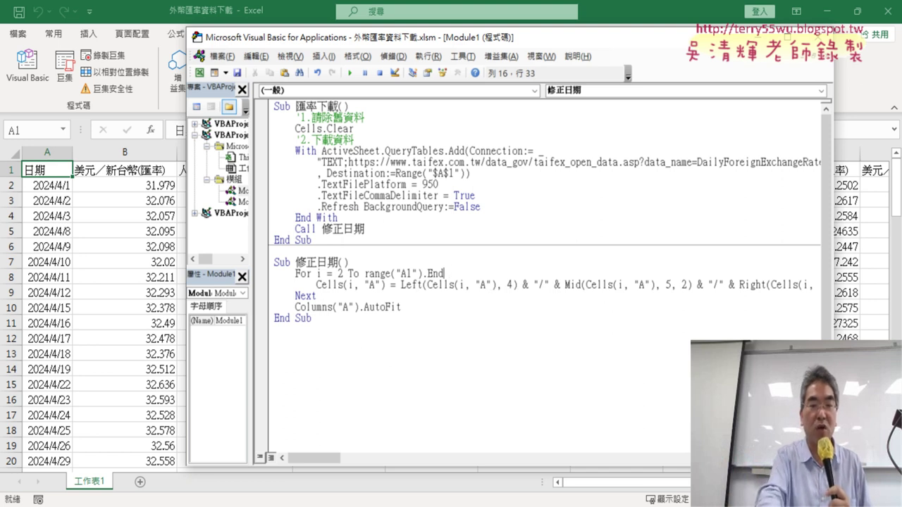
Step: Complete the argument as End(xlDown) and return to the worksheet
{"action": "type", "text": "("}
{"action": "key", "text": "Down"}
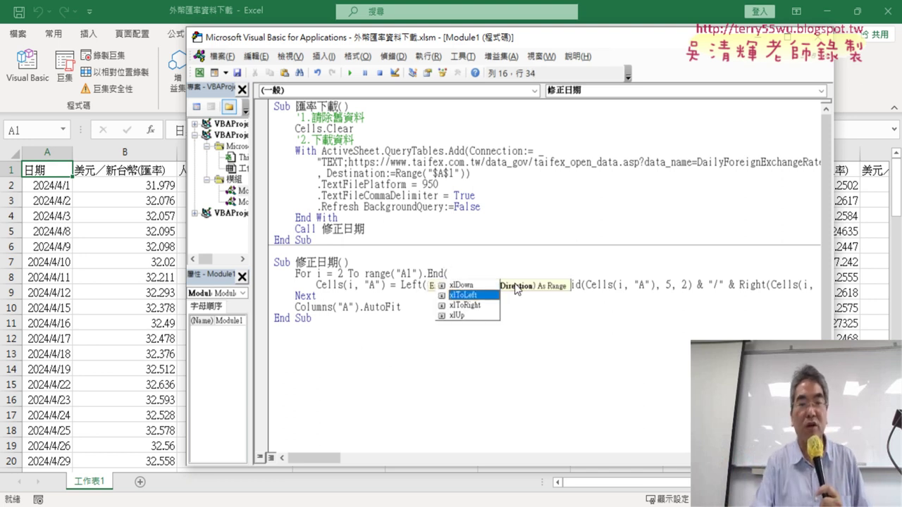
{"action": "key", "text": "Down"}
{"action": "key", "text": "Down"}
{"action": "key", "text": "Down"}
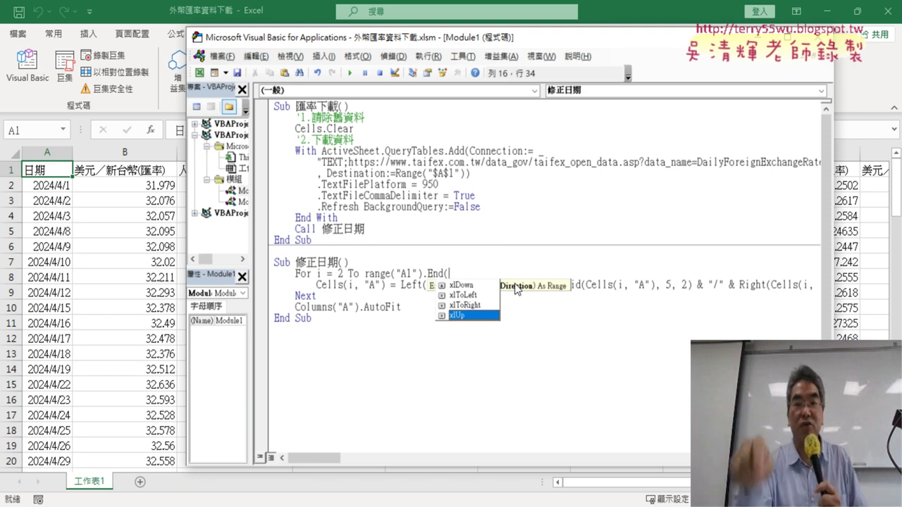
{"action": "key", "text": "Up"}
{"action": "key", "text": "Up"}
{"action": "key", "text": "Up"}
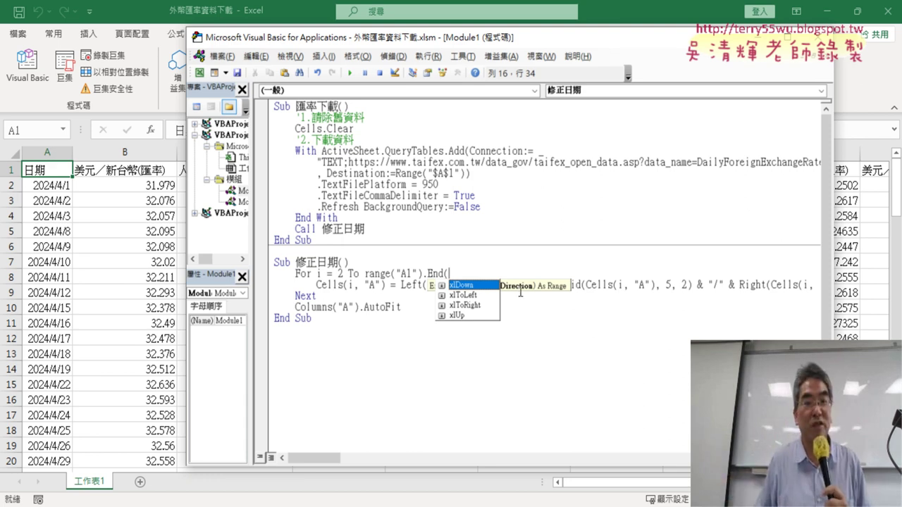
{"action": "double_click", "coordinate": [486, 286]}
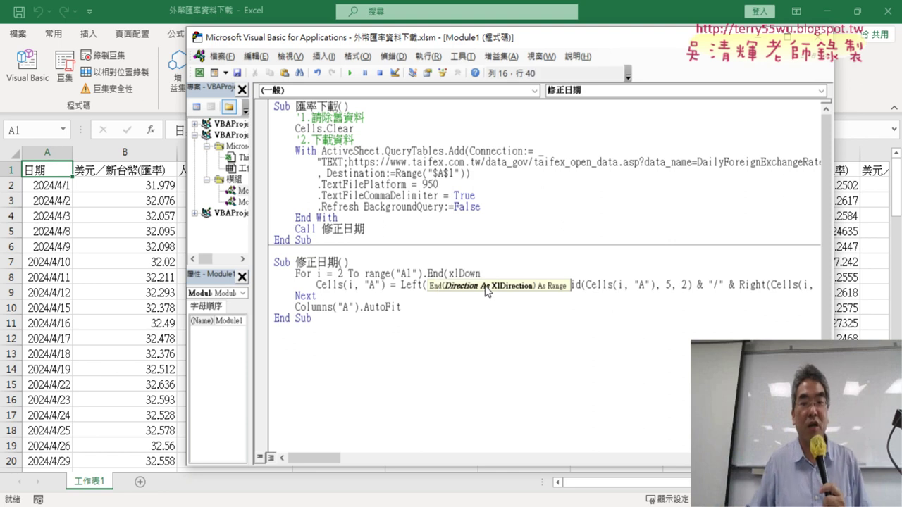
{"action": "type", "text": ")"}
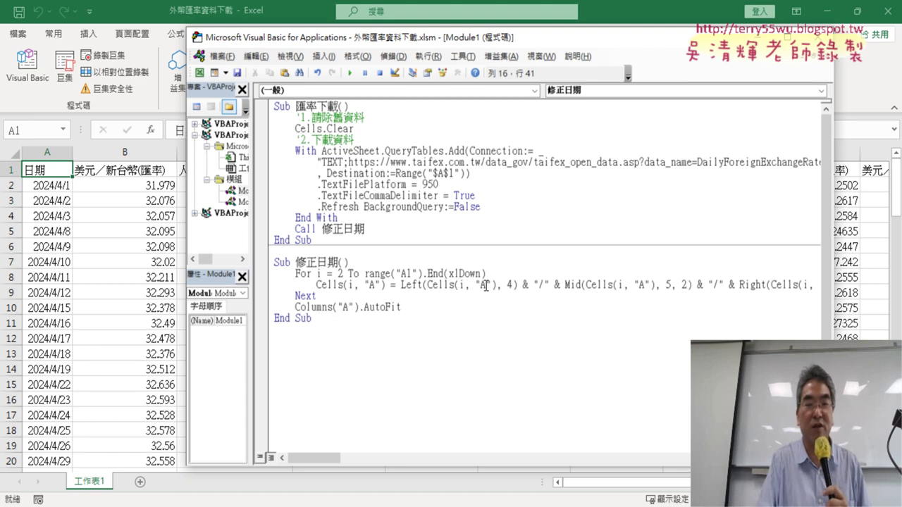
{"action": "left_click", "coordinate": [39, 170]}
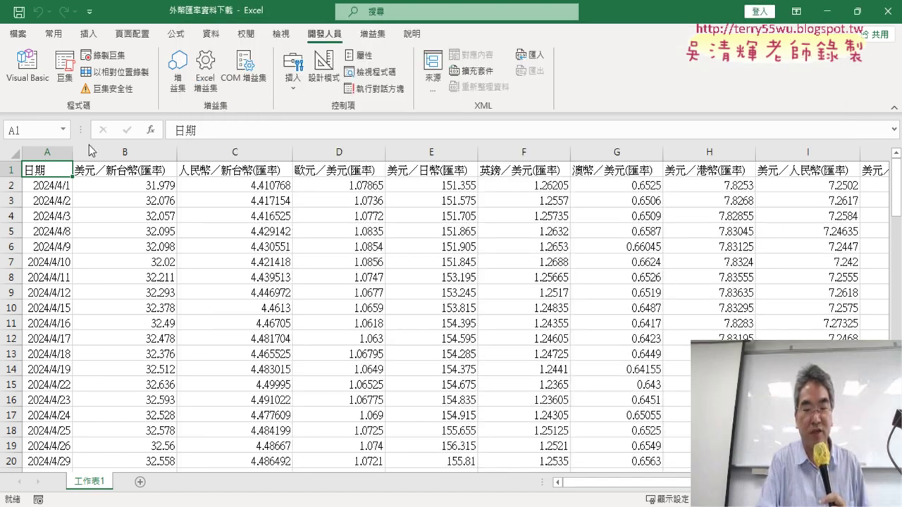
Step: Check the last filled date row, then append .row after End(xlDown) in the loop line
{"action": "key", "text": "ctrl+Down"}
{"action": "scroll", "coordinate": [95, 239], "scroll_direction": "down", "scroll_amount": 3}
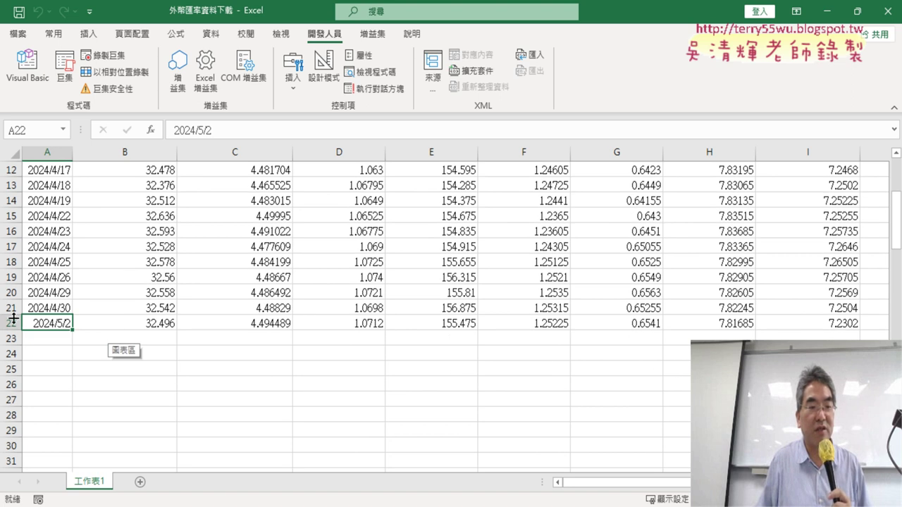
{"action": "left_click", "coordinate": [27, 67]}
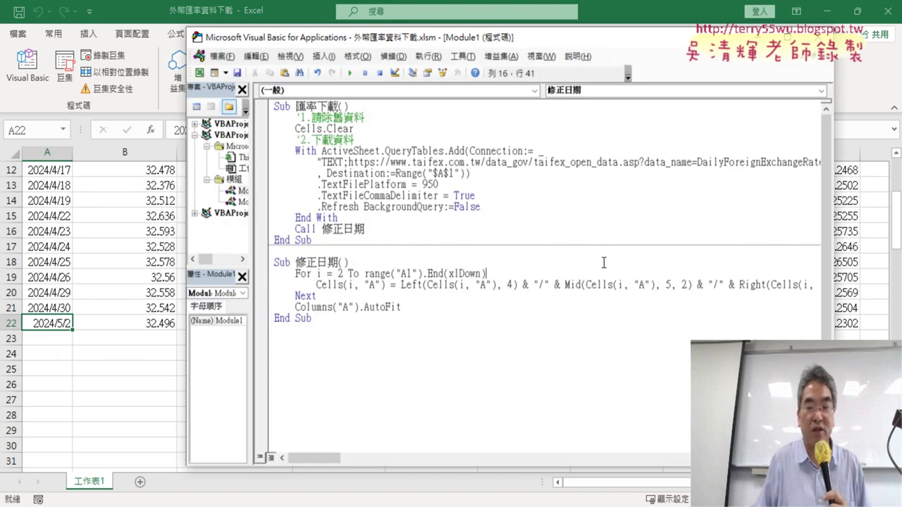
{"action": "type", "text": "."}
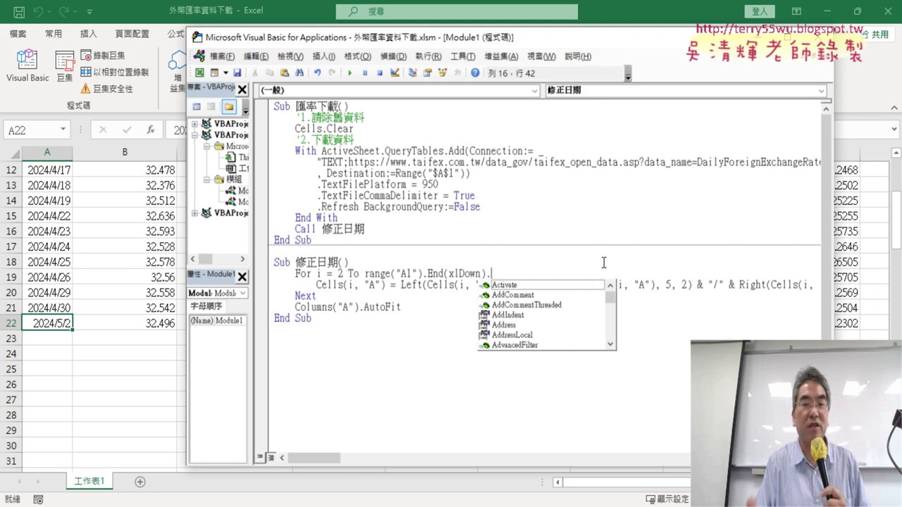
{"action": "type", "text": "r"}
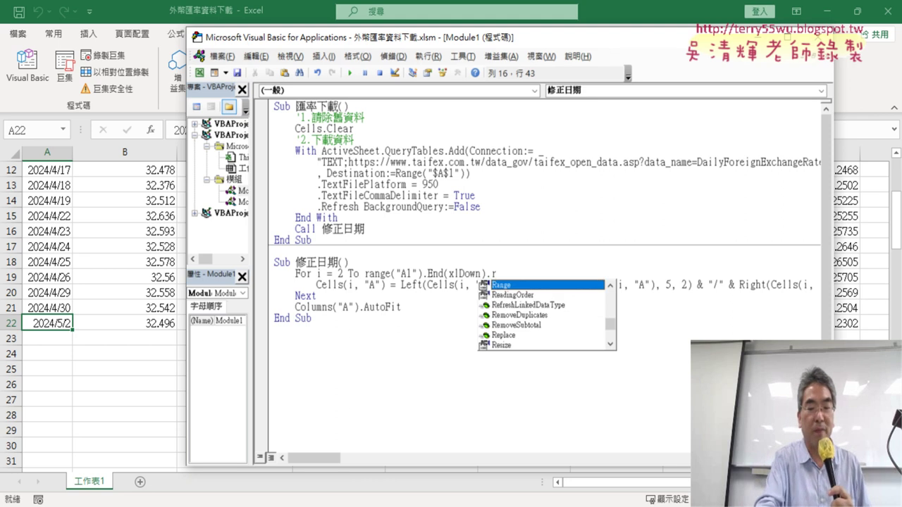
{"action": "type", "text": "ow"}
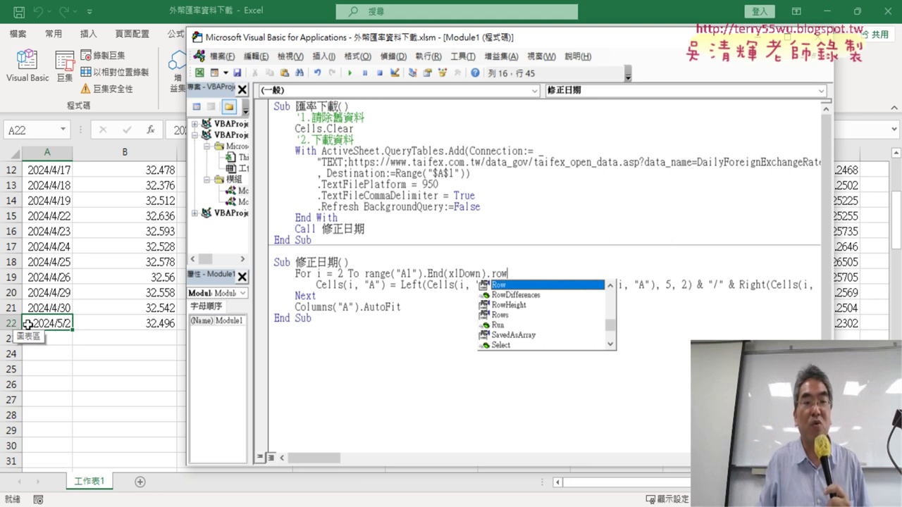
{"action": "left_click_drag", "start_coordinate": [509, 273], "coordinate": [486, 275]}
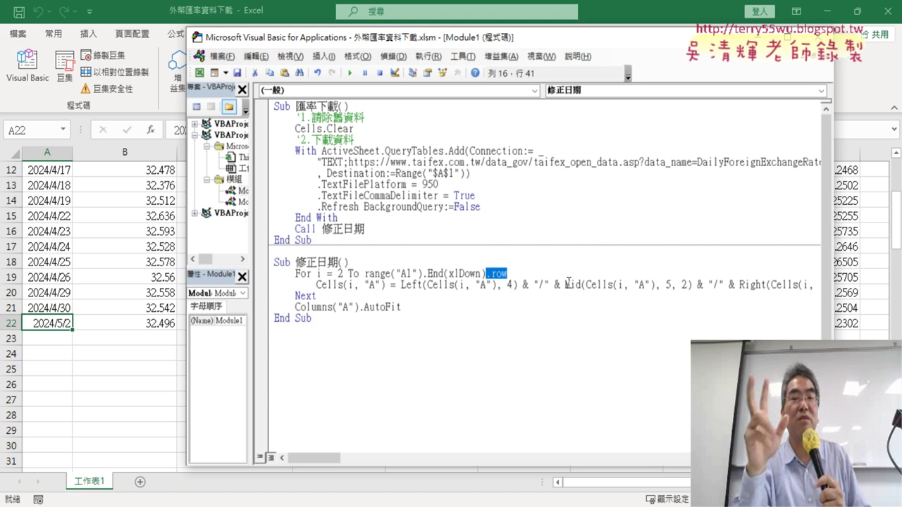
Step: Commit the loop line so VBA capitalises it, then highlight Range("A1").End(xlDown).Row and End(xlDown)
{"action": "left_click", "coordinate": [523, 335]}
{"action": "left_click_drag", "start_coordinate": [515, 273], "coordinate": [385, 277]}
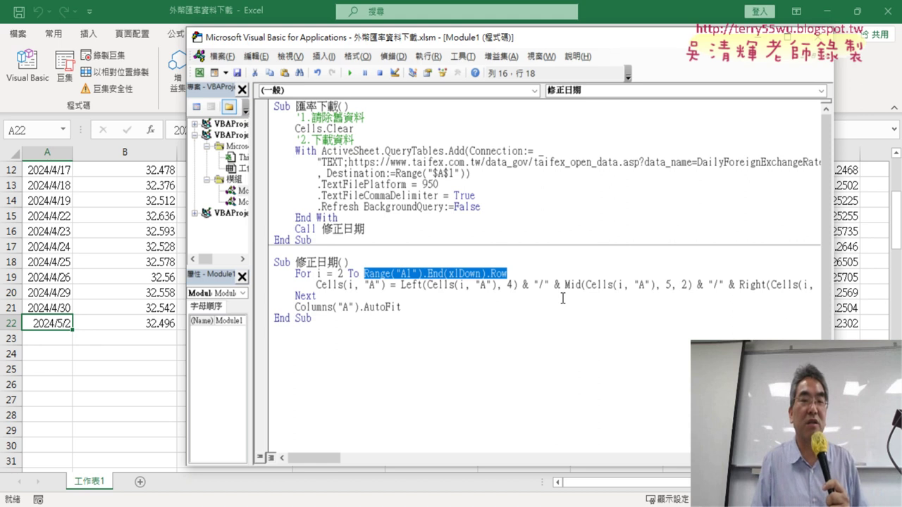
{"action": "left_click", "coordinate": [428, 274]}
{"action": "left_click_drag", "start_coordinate": [427, 273], "coordinate": [479, 273]}
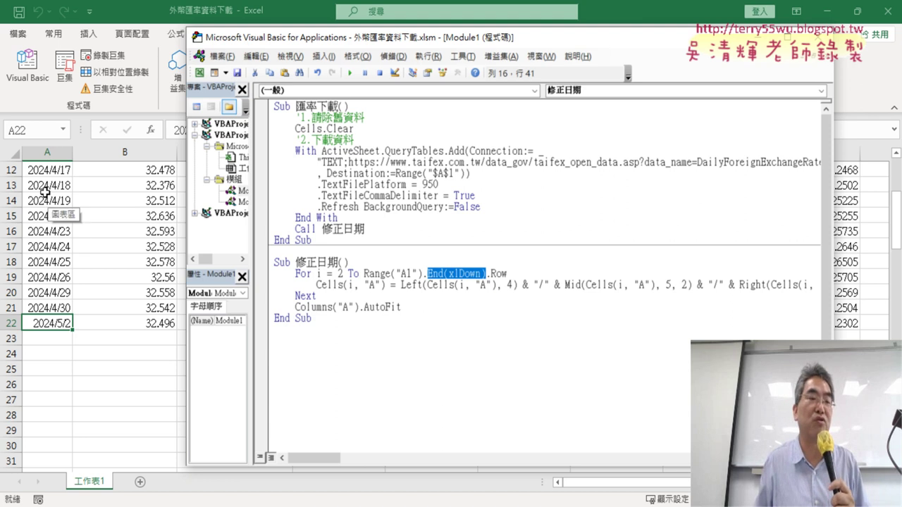
{"action": "scroll", "coordinate": [46, 201], "scroll_direction": "up", "scroll_amount": 4}
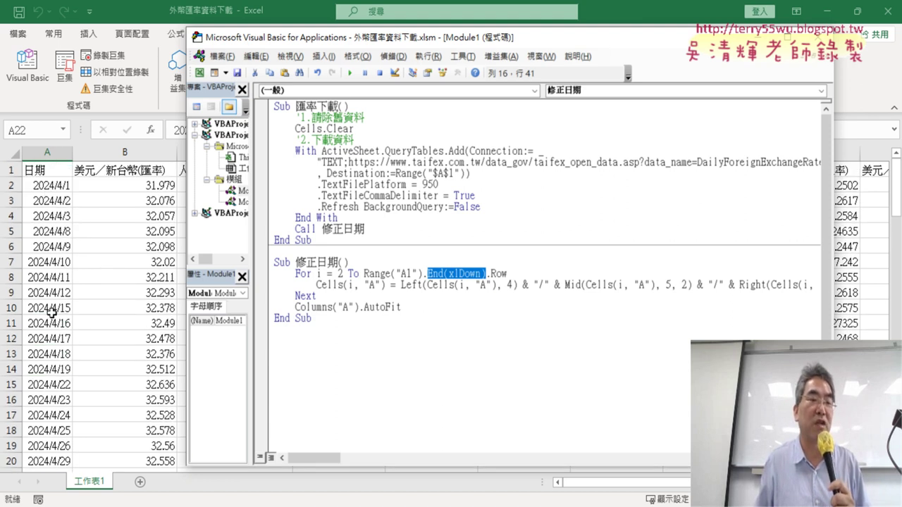
Step: Clear A11, show Ctrl+Down from A1 stops at A10, then undo to restore 2024/4/16
{"action": "left_click", "coordinate": [56, 314]}
{"action": "key", "text": "Delete"}
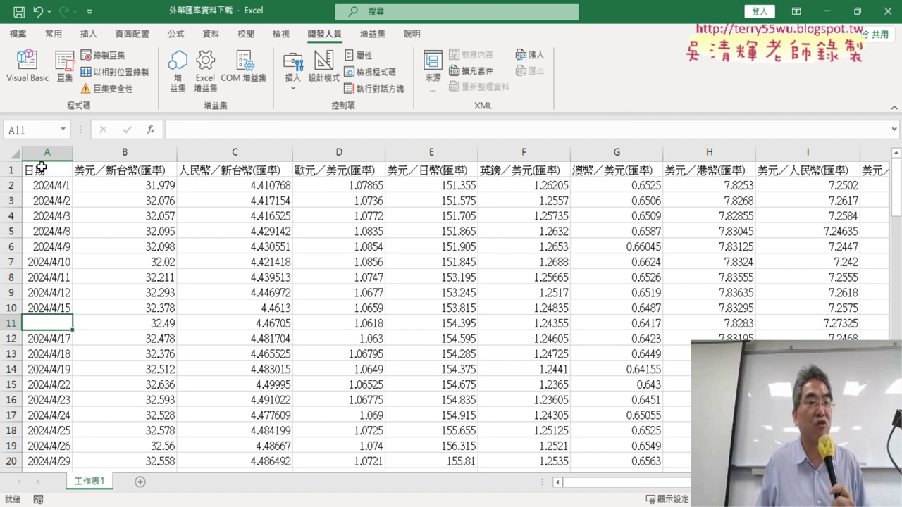
{"action": "left_click", "coordinate": [62, 163]}
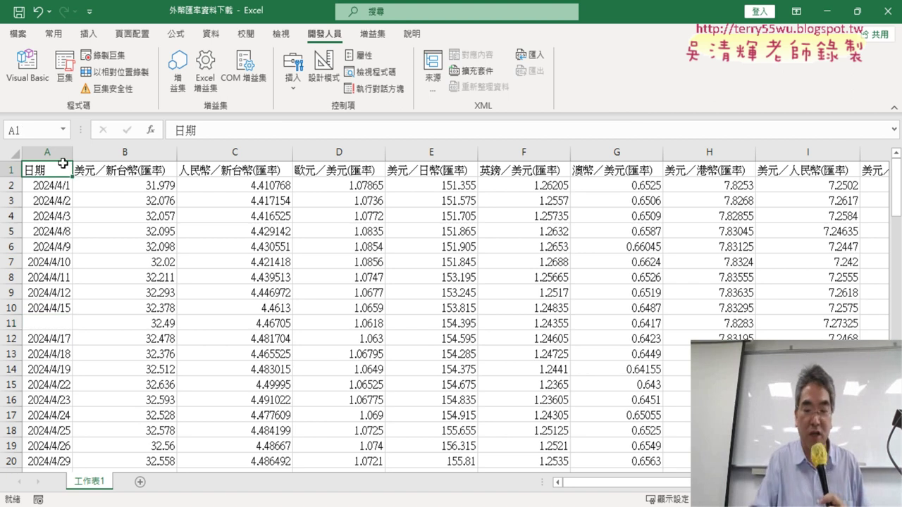
{"action": "key", "text": "ctrl+Down"}
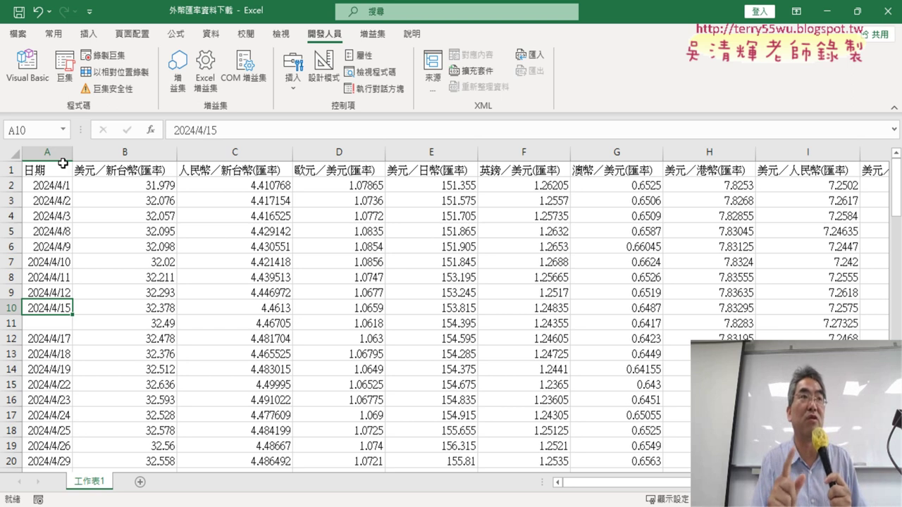
{"action": "key", "text": "ctrl+z"}
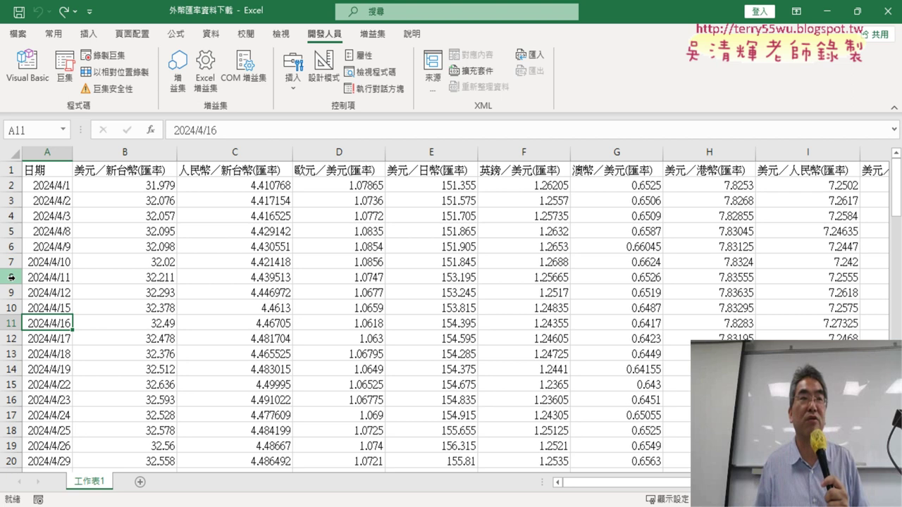
{"action": "left_click", "coordinate": [55, 150]}
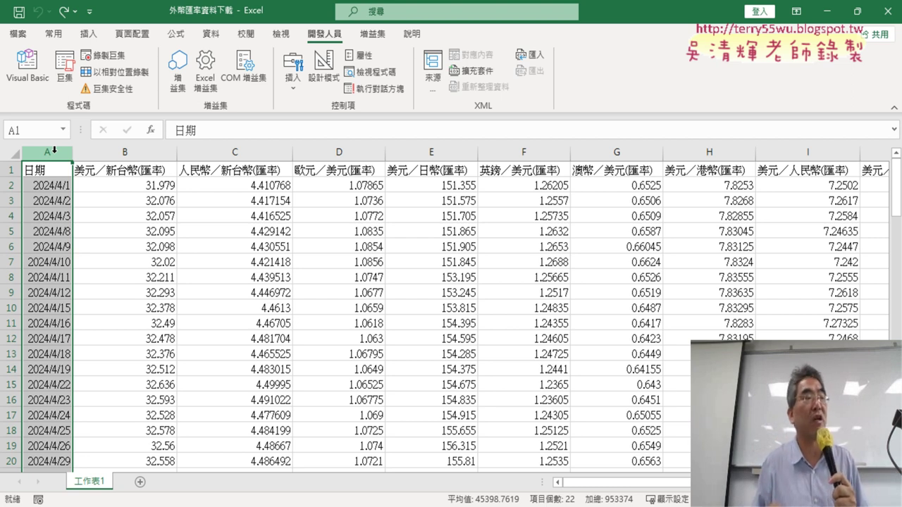
Step: Select the End(xlDown) last-row expression in Module1's For loop
{"action": "left_click", "coordinate": [35, 70]}
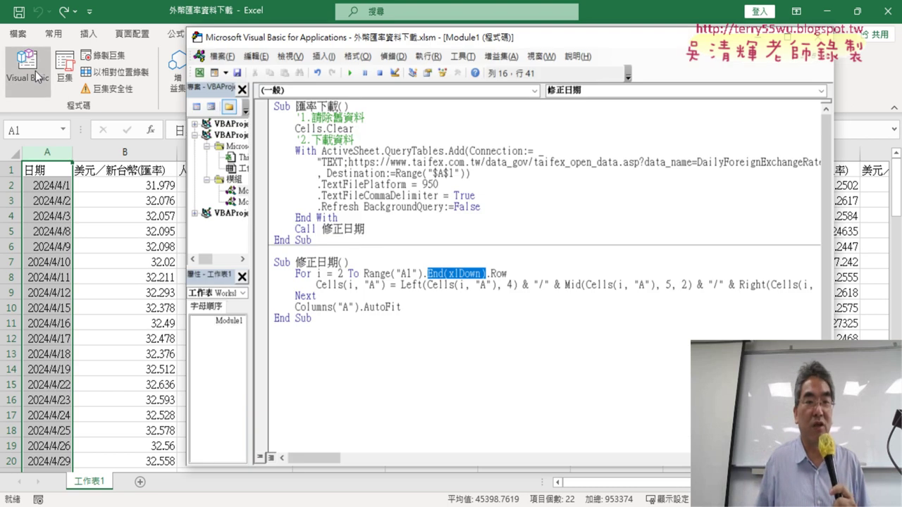
{"action": "left_click_drag", "start_coordinate": [515, 278], "coordinate": [369, 277]}
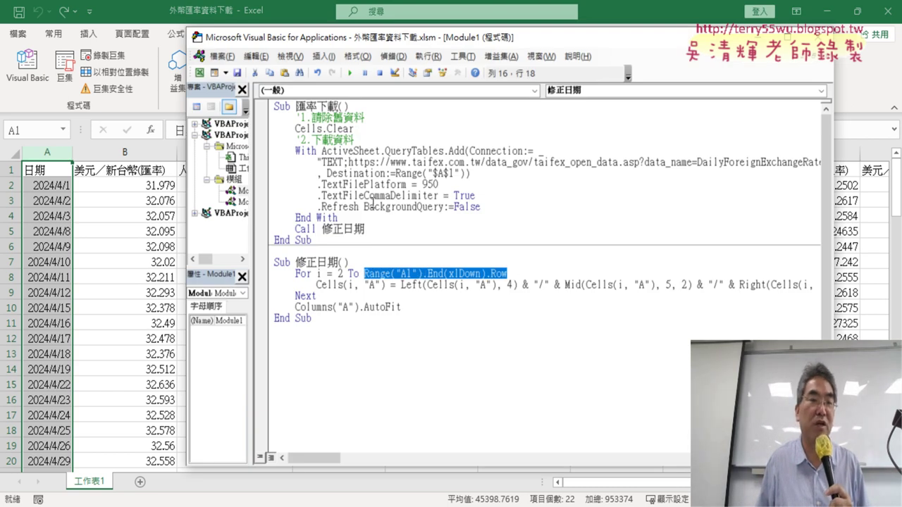
{"action": "left_click", "coordinate": [371, 195]}
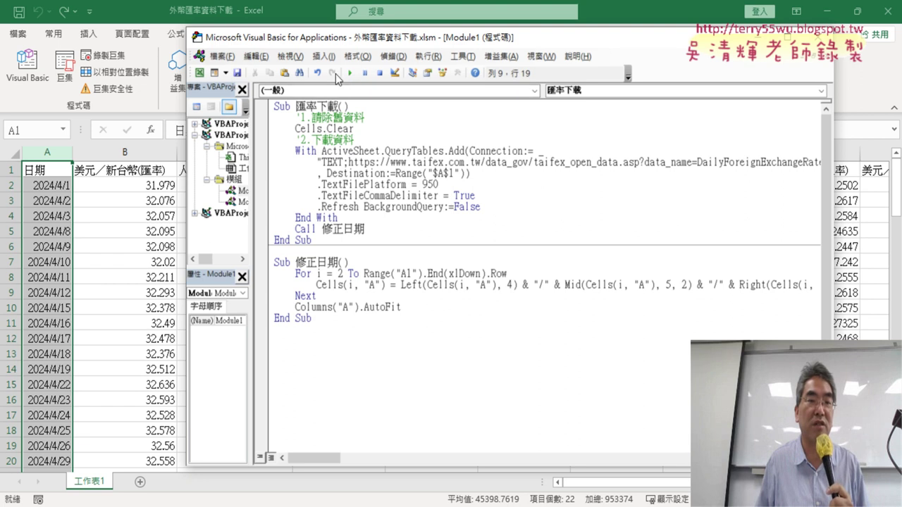
Step: Look over the sheet's charts, then return to the VBA editor with Project Explorer widened
{"action": "left_click", "coordinate": [118, 231]}
{"action": "left_click_drag", "start_coordinate": [670, 483], "coordinate": [685, 484]}
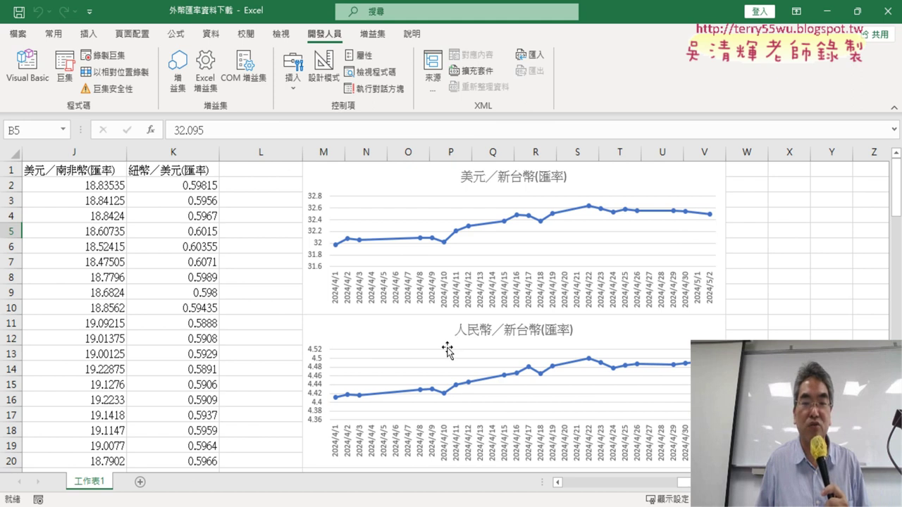
{"action": "scroll", "coordinate": [448, 352], "scroll_direction": "down", "scroll_amount": 2}
{"action": "scroll", "coordinate": [448, 352], "scroll_direction": "up", "scroll_amount": 2}
{"action": "left_click", "coordinate": [27, 67]}
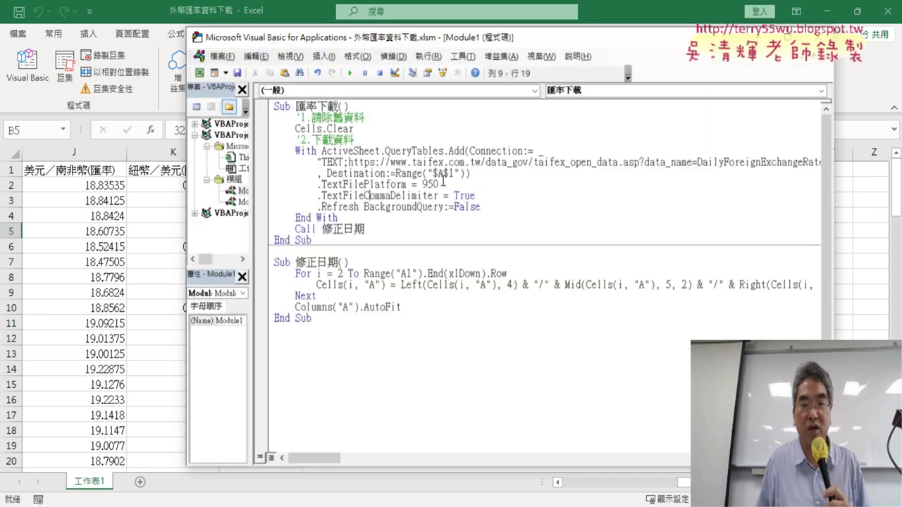
{"action": "left_click_drag", "start_coordinate": [250, 213], "coordinate": [340, 213]}
Step: Open Module2 and run the 刪圖 macro to delete all charts
{"action": "left_click", "coordinate": [262, 202]}
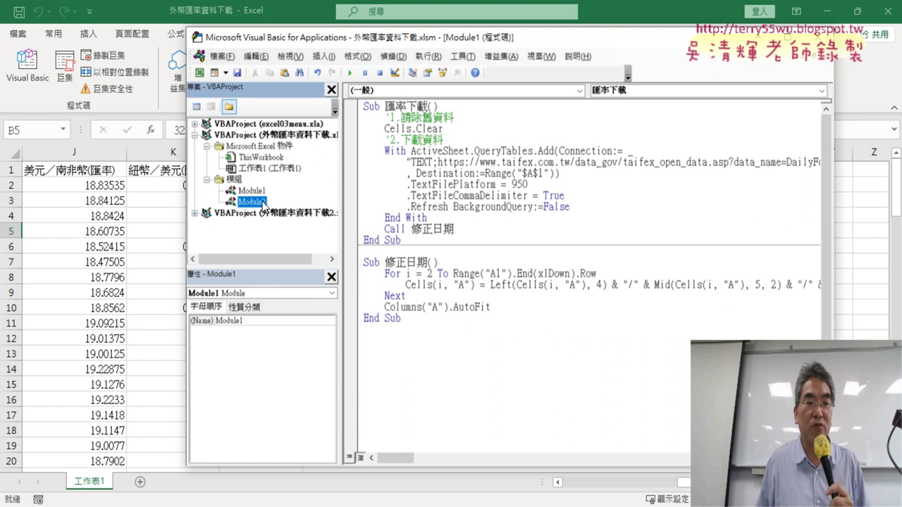
{"action": "double_click", "coordinate": [262, 202]}
{"action": "left_click_drag", "start_coordinate": [455, 37], "coordinate": [289, 34]}
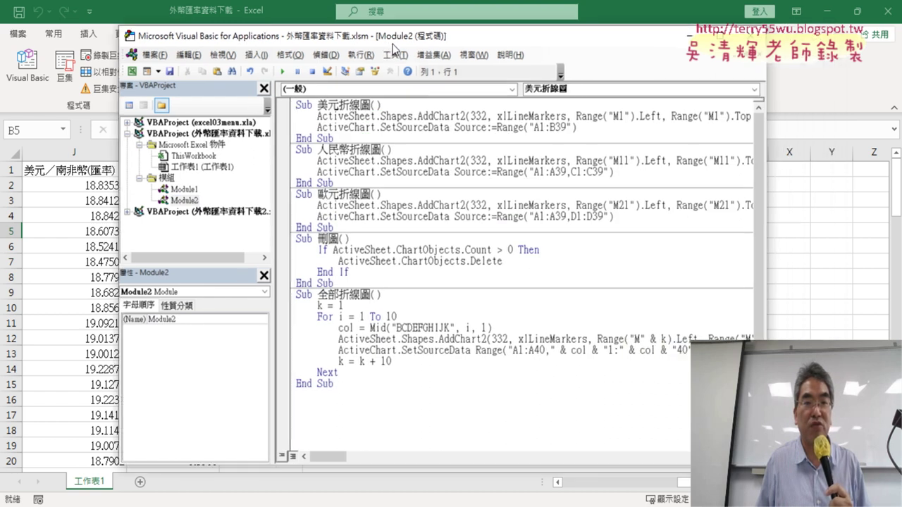
{"action": "left_click", "coordinate": [289, 260]}
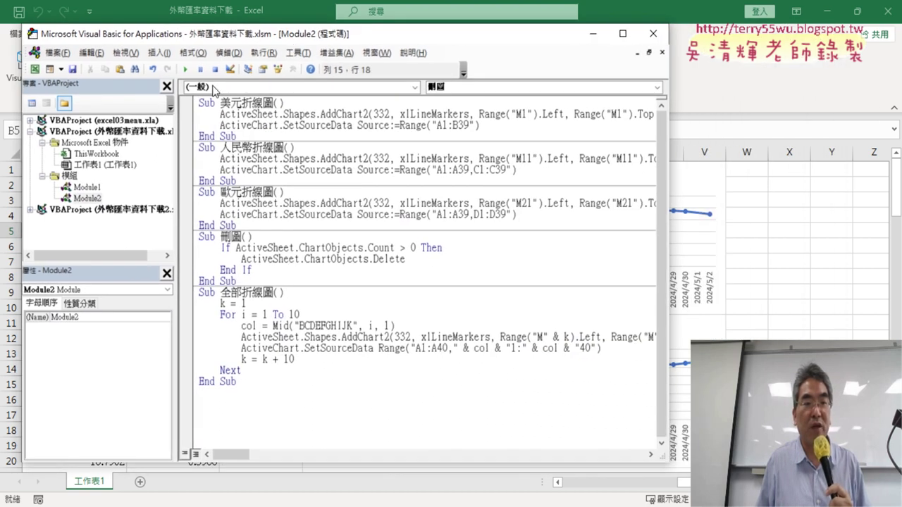
{"action": "left_click", "coordinate": [184, 69]}
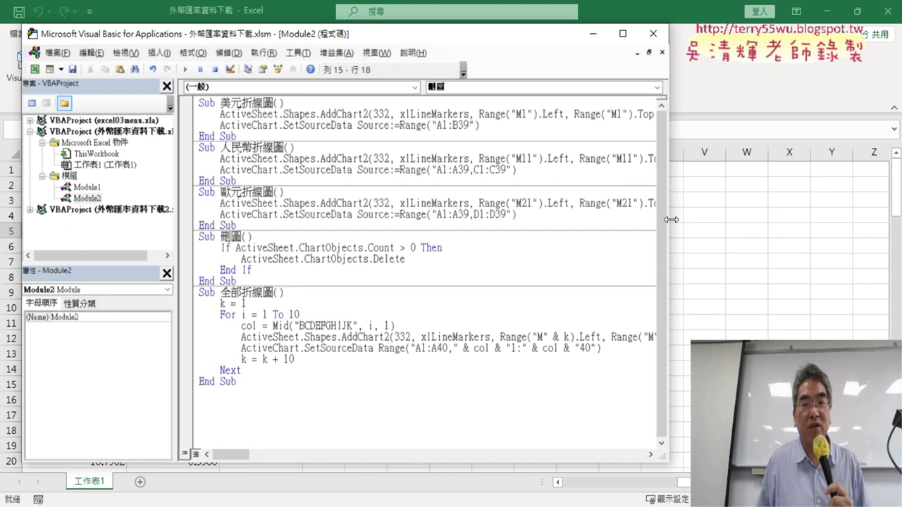
Step: Preview the Insert > Line chart styles without inserting a chart
{"action": "left_click_drag", "start_coordinate": [671, 220], "coordinate": [491, 220]}
{"action": "left_click", "coordinate": [357, 125]}
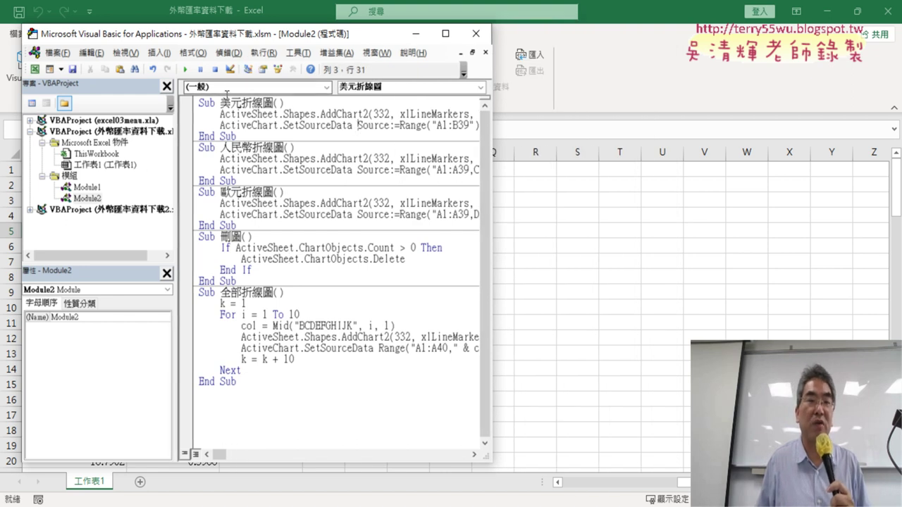
{"action": "left_click_drag", "start_coordinate": [253, 41], "coordinate": [482, 49]}
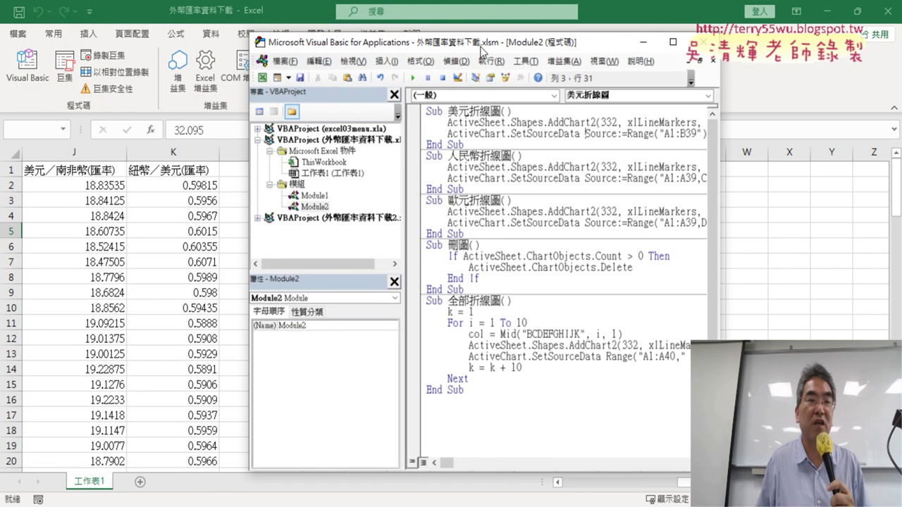
{"action": "left_click", "coordinate": [88, 33]}
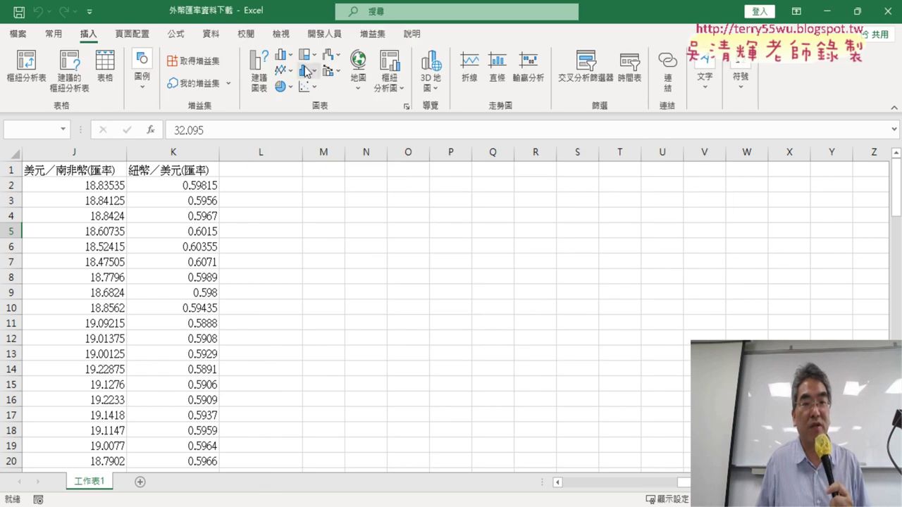
{"action": "left_click", "coordinate": [284, 70]}
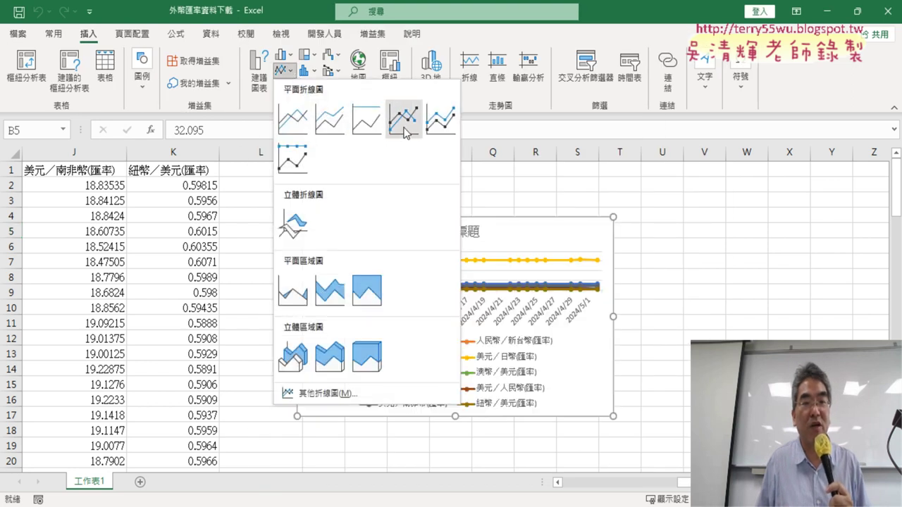
{"action": "left_click", "coordinate": [591, 227]}
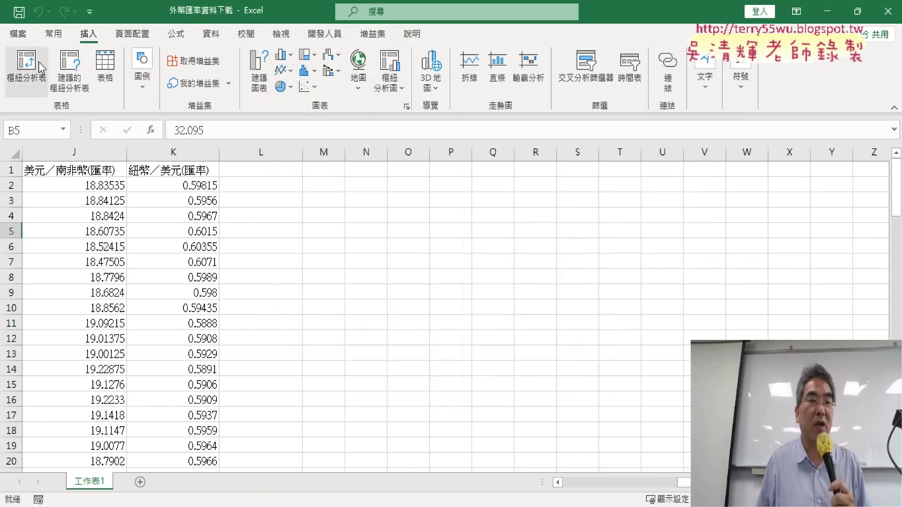
Step: Run the 美元折線圖 macro to draw the USD line chart
{"action": "left_click", "coordinate": [324, 33]}
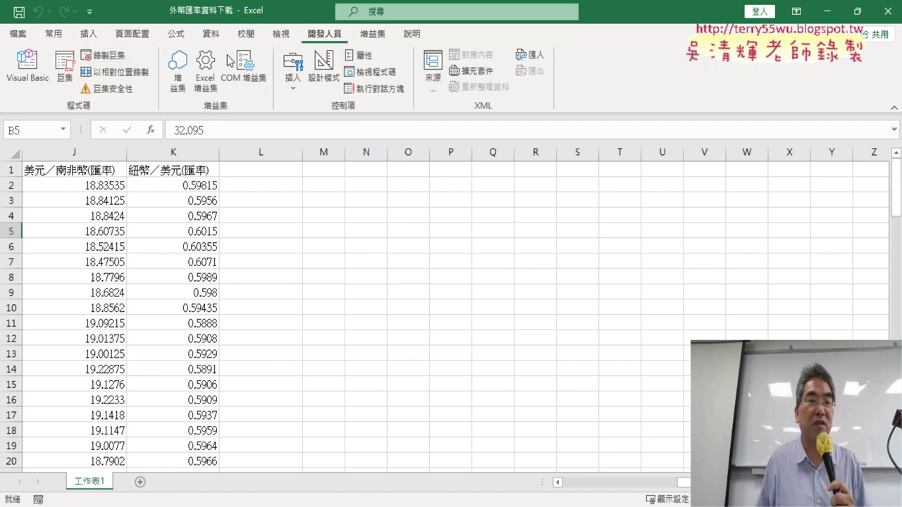
{"action": "left_click", "coordinate": [40, 74]}
{"action": "left_click", "coordinate": [488, 131]}
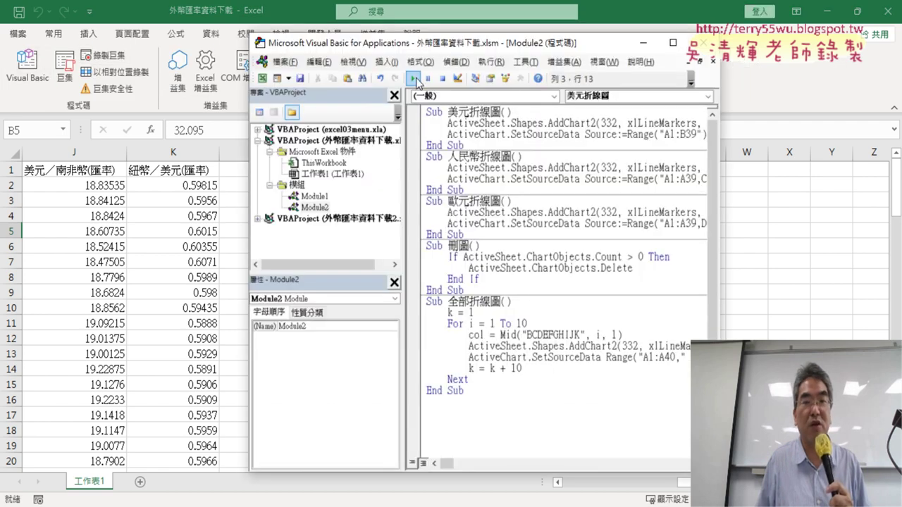
{"action": "left_click", "coordinate": [412, 78]}
Step: Run 刪圖 to delete that chart and return to the worksheet
{"action": "mouse_move", "coordinate": [436, 54]}
{"action": "left_mouse_down"}
{"action": "mouse_move", "coordinate": [61, 262]}
{"action": "mouse_move", "coordinate": [522, 114]}
{"action": "left_mouse_up"}
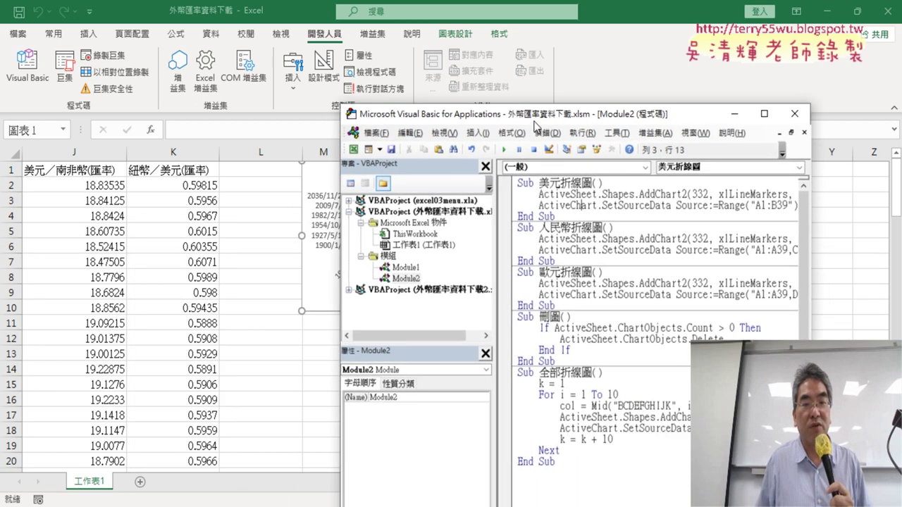
{"action": "left_click", "coordinate": [610, 329]}
{"action": "left_click", "coordinate": [497, 139]}
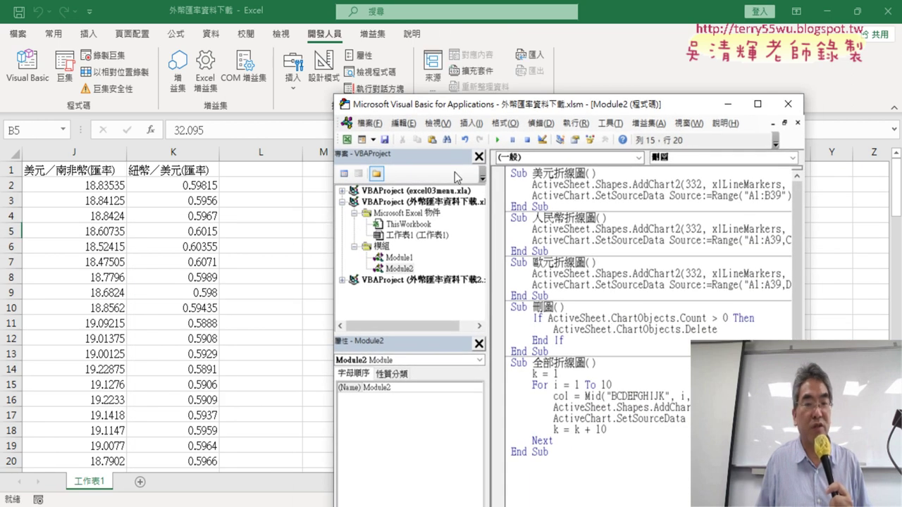
{"action": "left_click", "coordinate": [113, 255]}
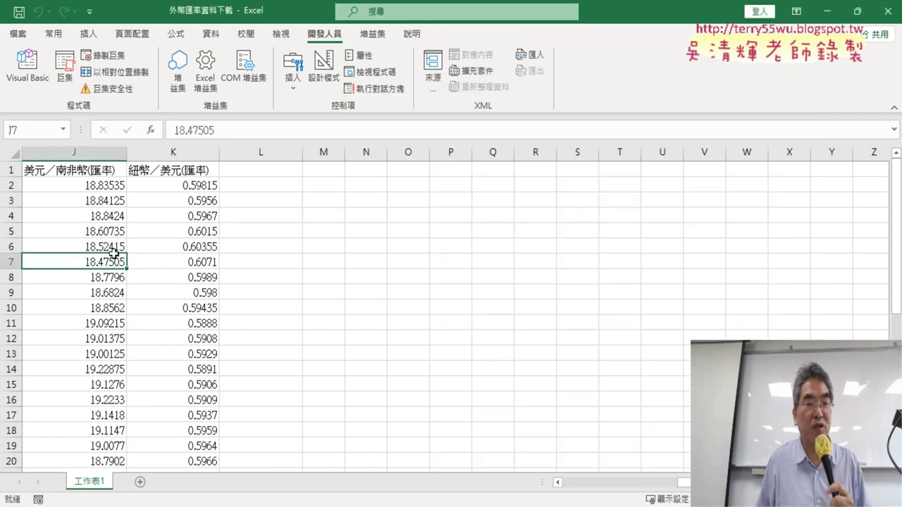
Step: Run 美元折線圖 to draw a test USD chart, then delete it
{"action": "left_click", "coordinate": [27, 65]}
{"action": "mouse_move", "coordinate": [584, 94]}
{"action": "left_mouse_down"}
{"action": "mouse_move", "coordinate": [368, 95]}
{"action": "mouse_move", "coordinate": [184, 71]}
{"action": "left_mouse_up"}
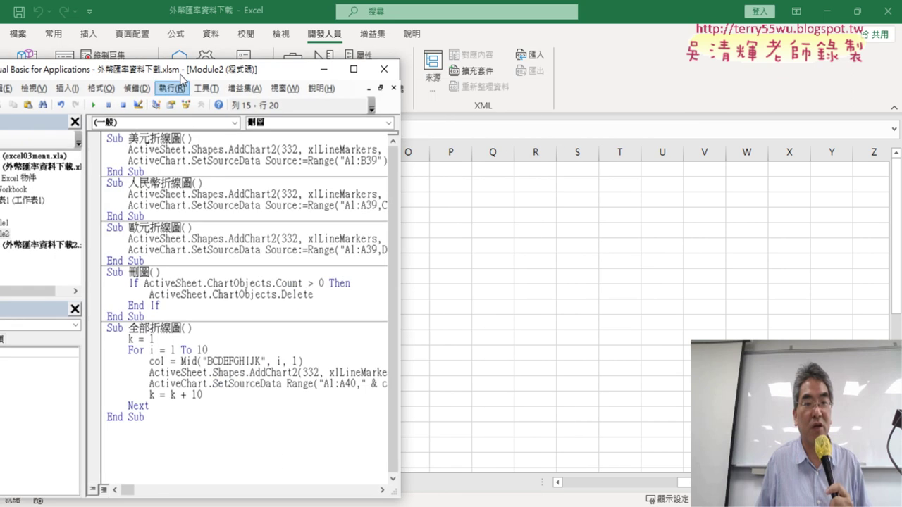
{"action": "left_click", "coordinate": [162, 331]}
{"action": "left_click", "coordinate": [99, 105]}
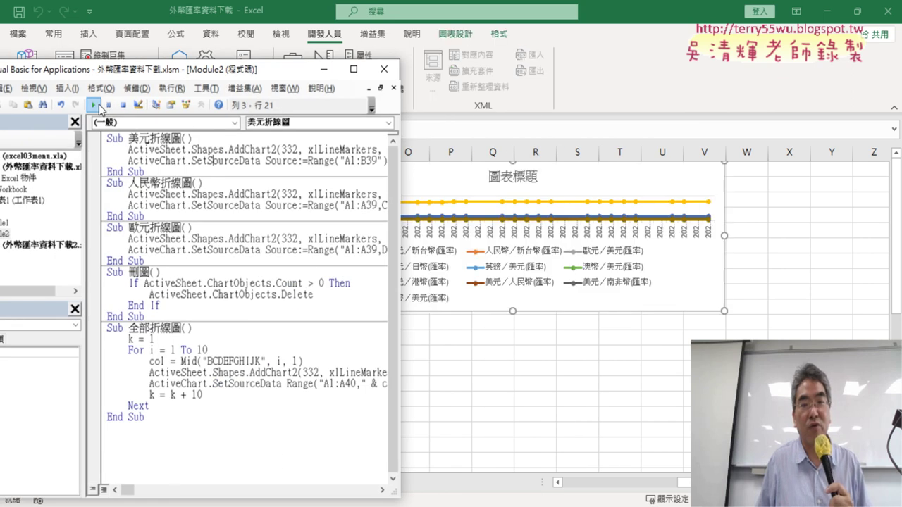
{"action": "left_click", "coordinate": [722, 303]}
{"action": "key", "text": "Delete"}
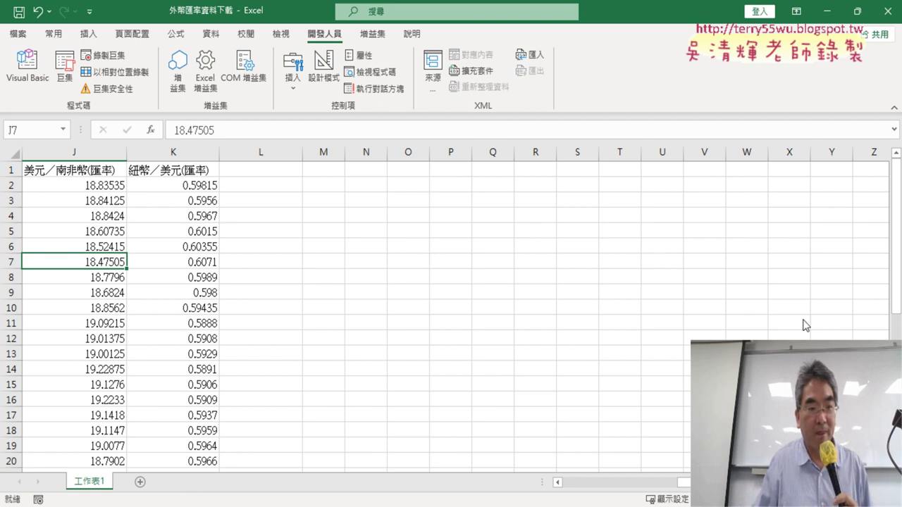
{"action": "scroll", "coordinate": [124, 282], "scroll_direction": "left", "scroll_amount": 3}
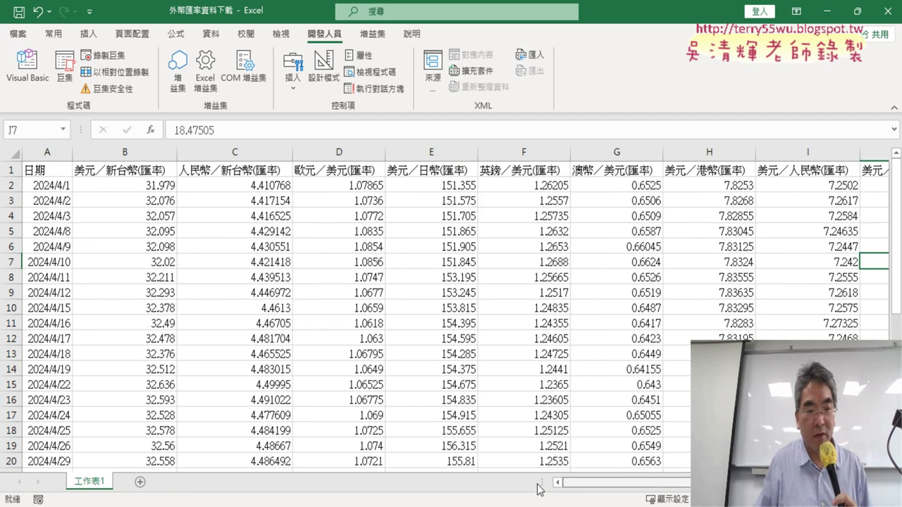
Step: Redraw the USD chart from a data cell, delete it, and widen the code window
{"action": "left_click", "coordinate": [124, 276]}
{"action": "left_click", "coordinate": [29, 78]}
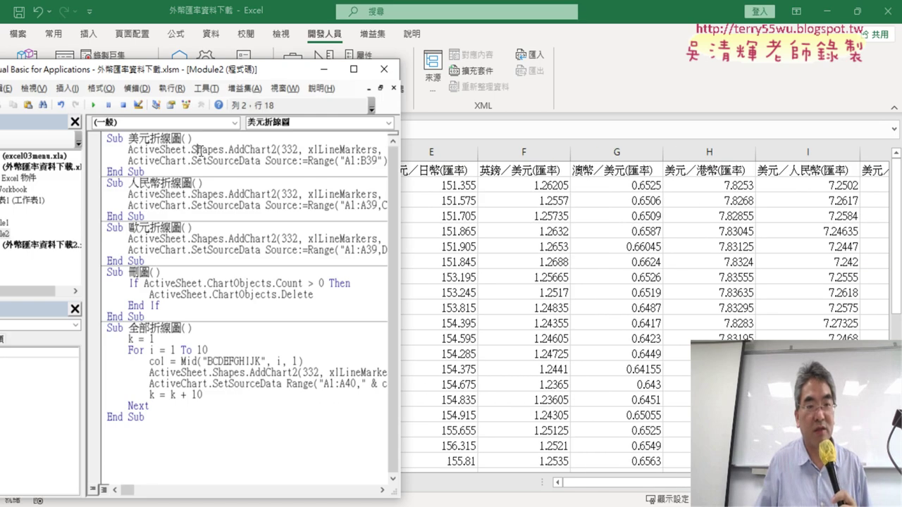
{"action": "left_click", "coordinate": [93, 104]}
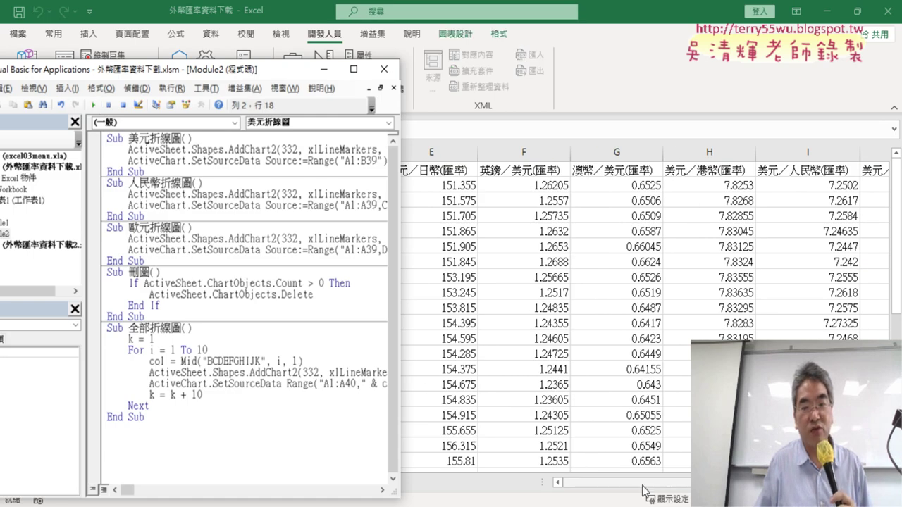
{"action": "left_click_drag", "start_coordinate": [643, 486], "coordinate": [686, 483]}
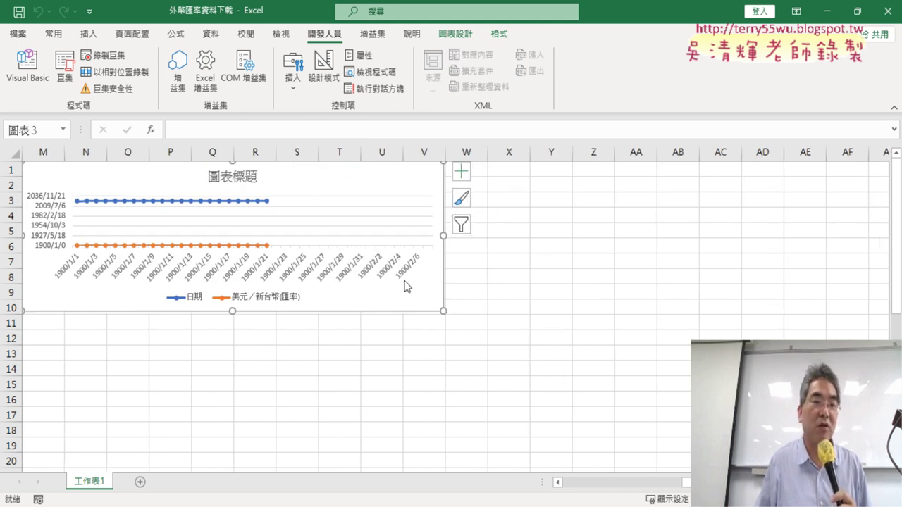
{"action": "key", "text": "Delete"}
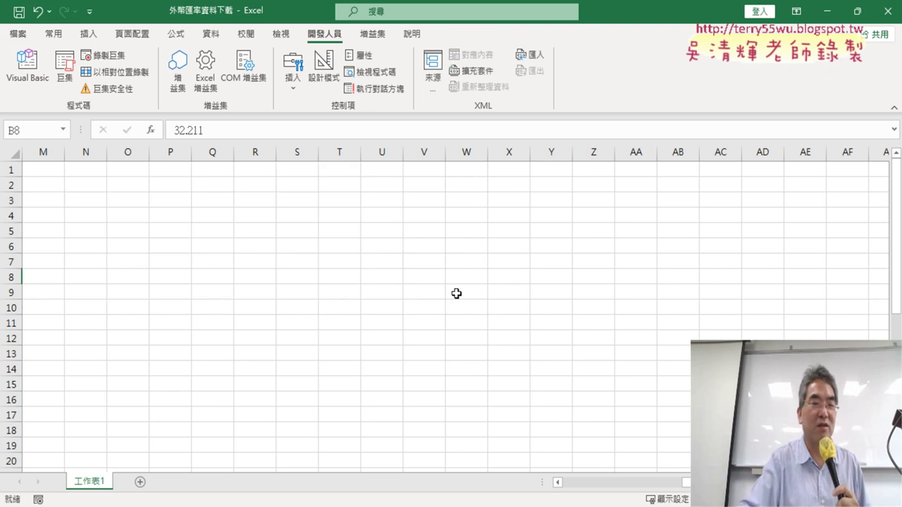
{"action": "left_click", "coordinate": [27, 67]}
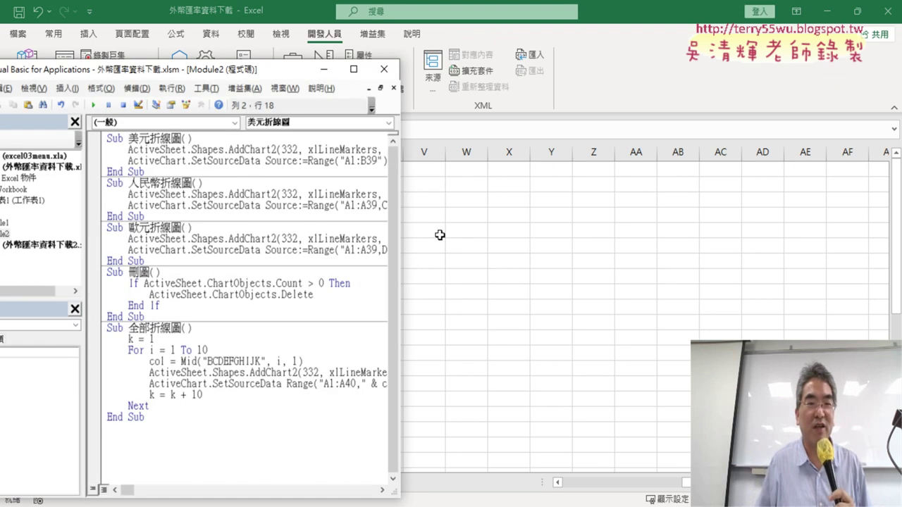
{"action": "left_click_drag", "start_coordinate": [401, 198], "coordinate": [849, 225]}
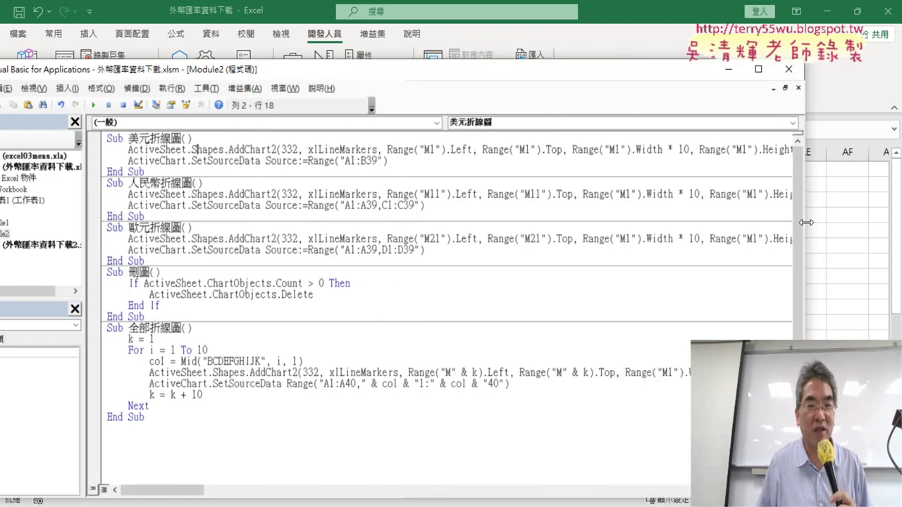
Step: Confirm on the sheet that the exchange-rate data ends at row 22
{"action": "left_click", "coordinate": [377, 161]}
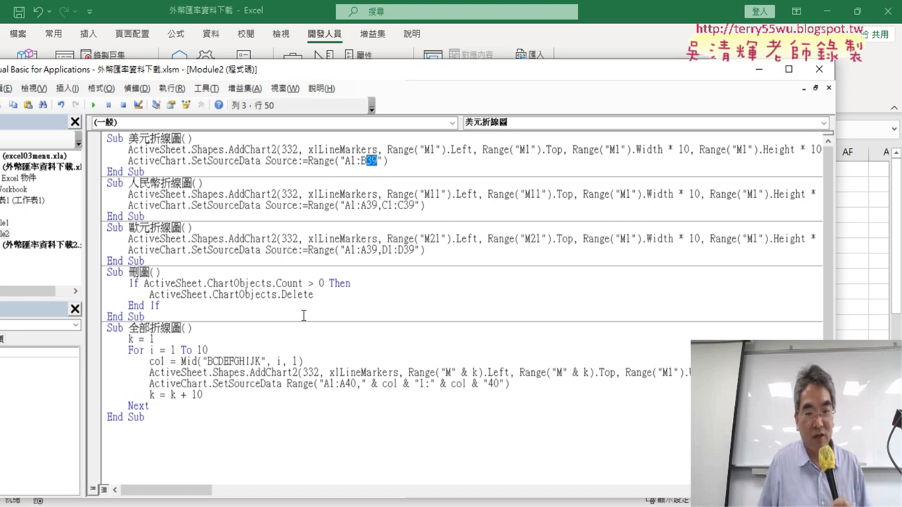
{"action": "key", "text": "alt+F11"}
{"action": "scroll", "coordinate": [65, 330], "scroll_direction": "left", "scroll_amount": 10}
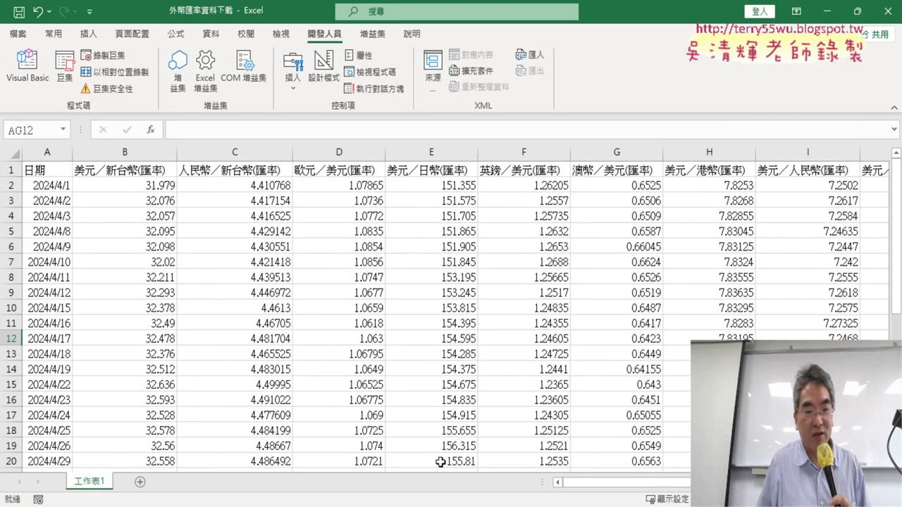
{"action": "scroll", "coordinate": [65, 330], "scroll_direction": "down", "scroll_amount": 4}
{"action": "left_click", "coordinate": [150, 313]}
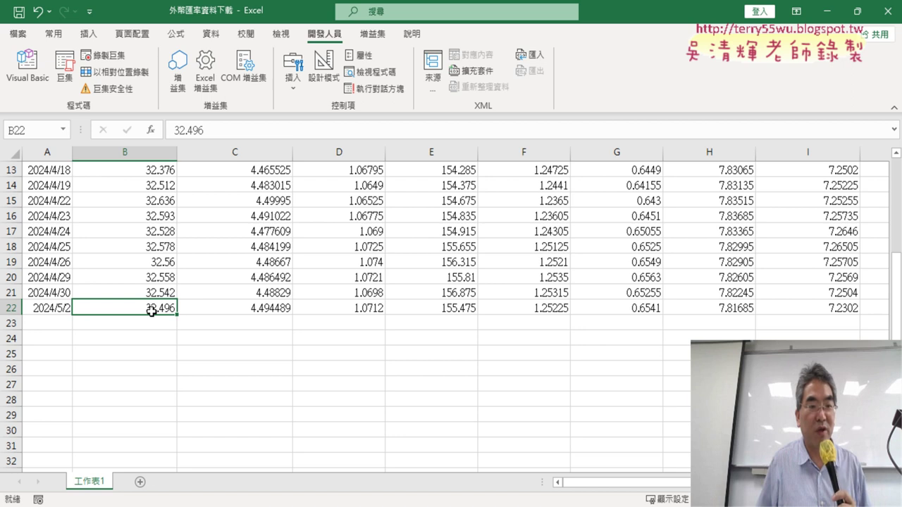
Step: Change 39 to 22 in A1:B39, A1:A39,C1:C39 and A1:A39,D1:D39 in Module2
{"action": "left_click", "coordinate": [27, 67]}
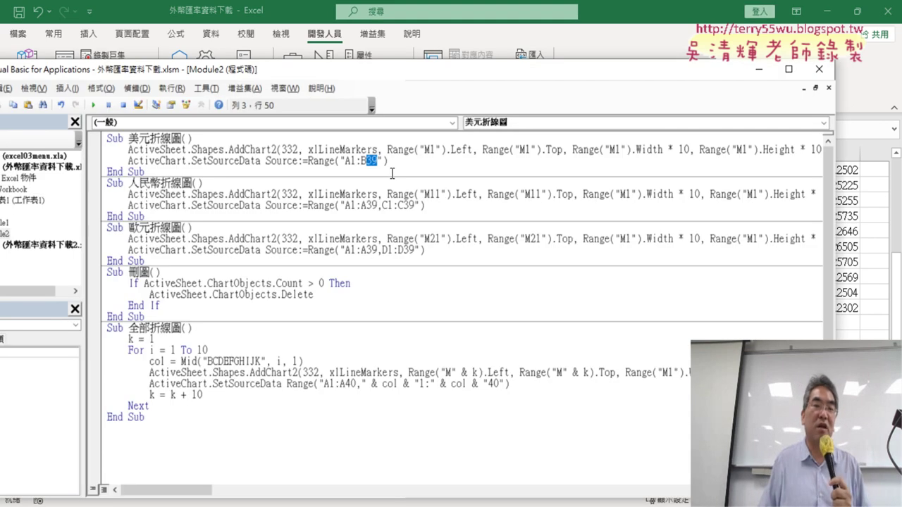
{"action": "type", "text": "22"}
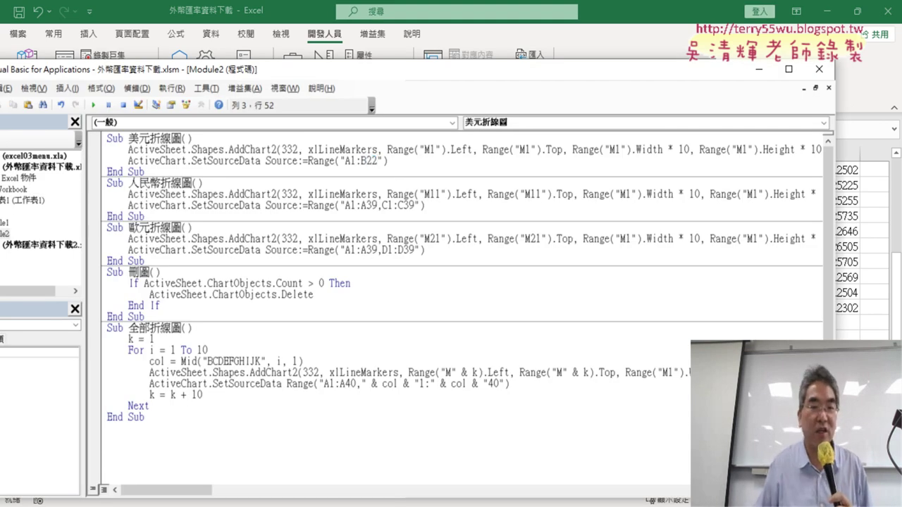
{"action": "left_click_drag", "start_coordinate": [378, 205], "coordinate": [369, 206]}
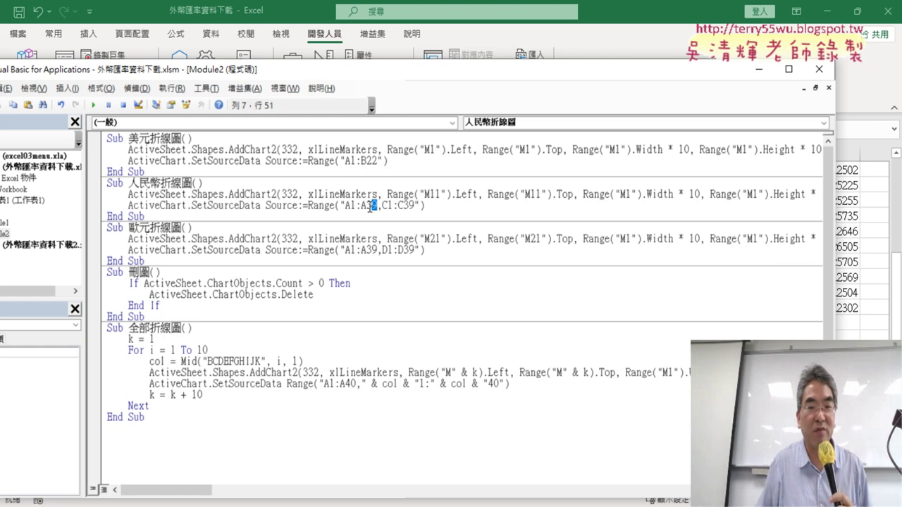
{"action": "type", "text": "22"}
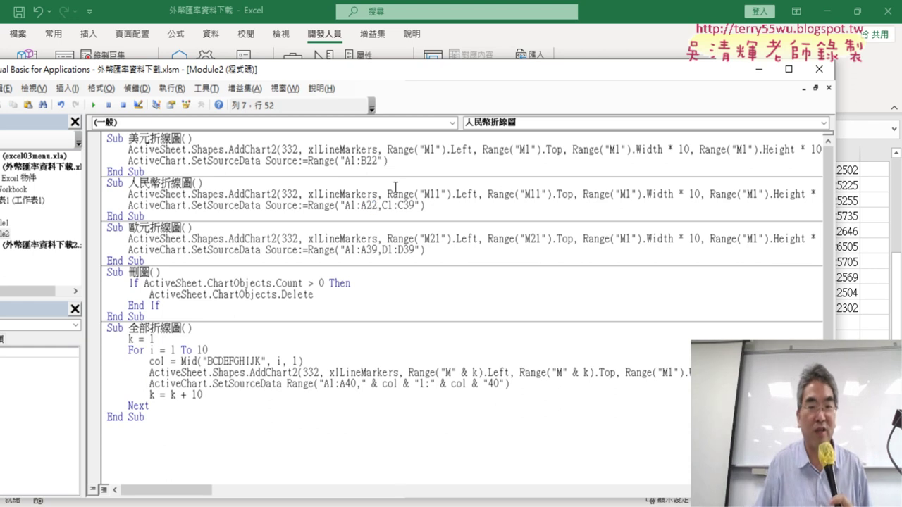
{"action": "left_click_drag", "start_coordinate": [404, 205], "coordinate": [416, 205]}
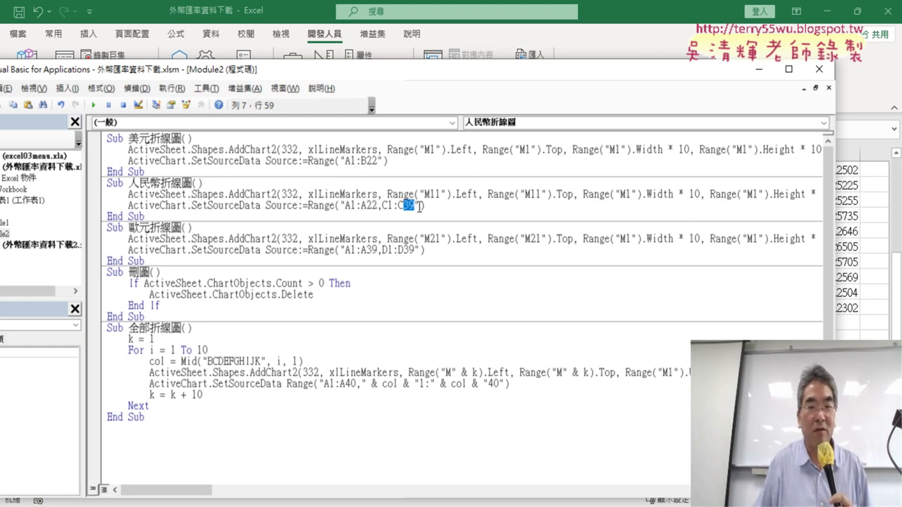
{"action": "type", "text": "22"}
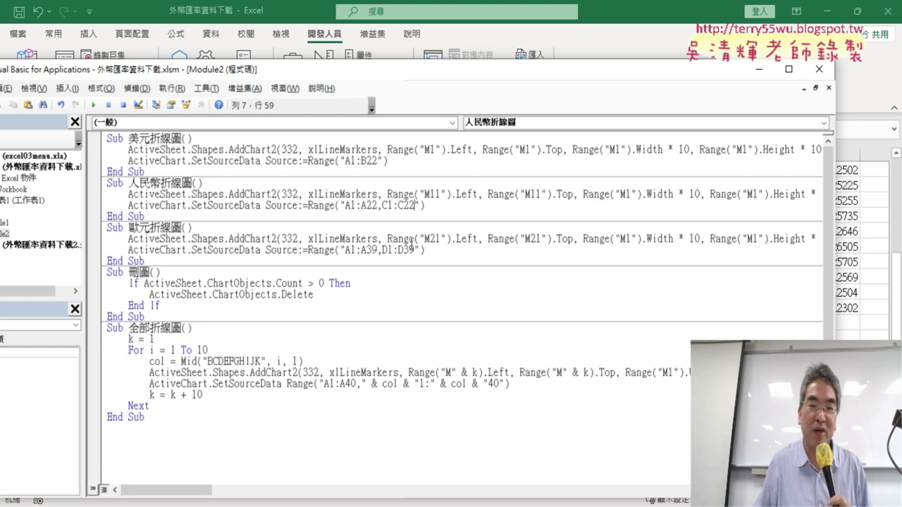
{"action": "left_click_drag", "start_coordinate": [404, 249], "coordinate": [415, 250]}
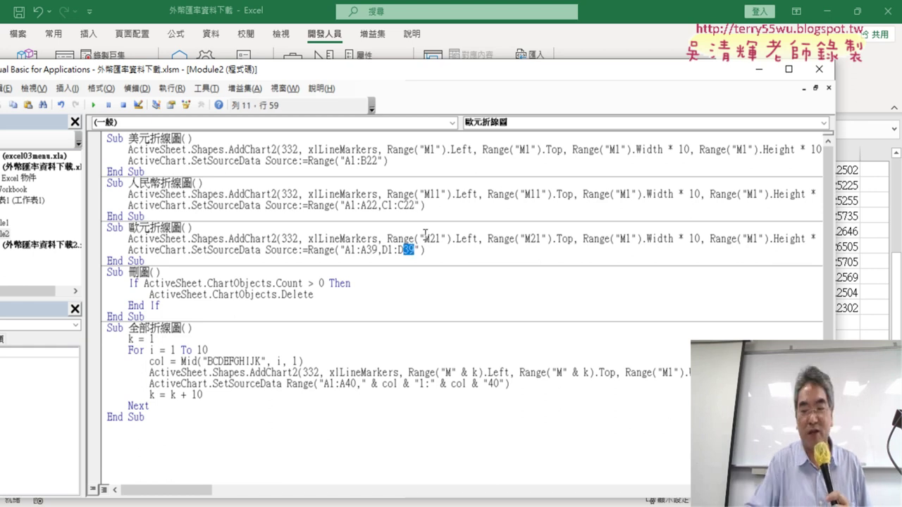
{"action": "type", "text": "22"}
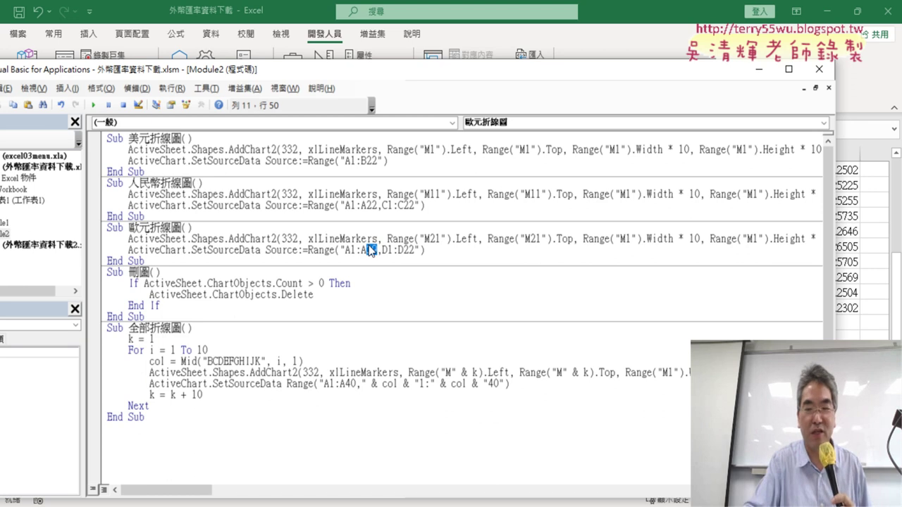
{"action": "type", "text": "22"}
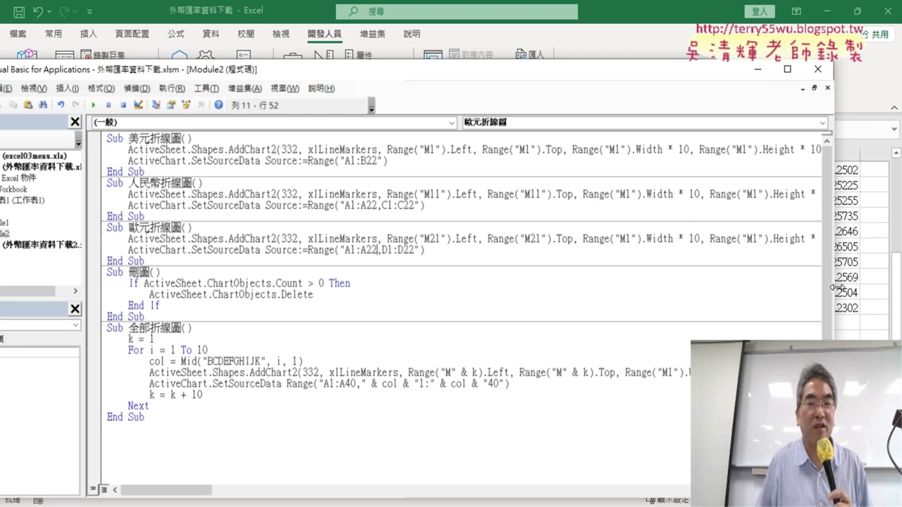
{"action": "left_click_drag", "start_coordinate": [834, 292], "coordinate": [600, 292]}
{"action": "left_click_drag", "start_coordinate": [379, 161], "coordinate": [366, 161]}
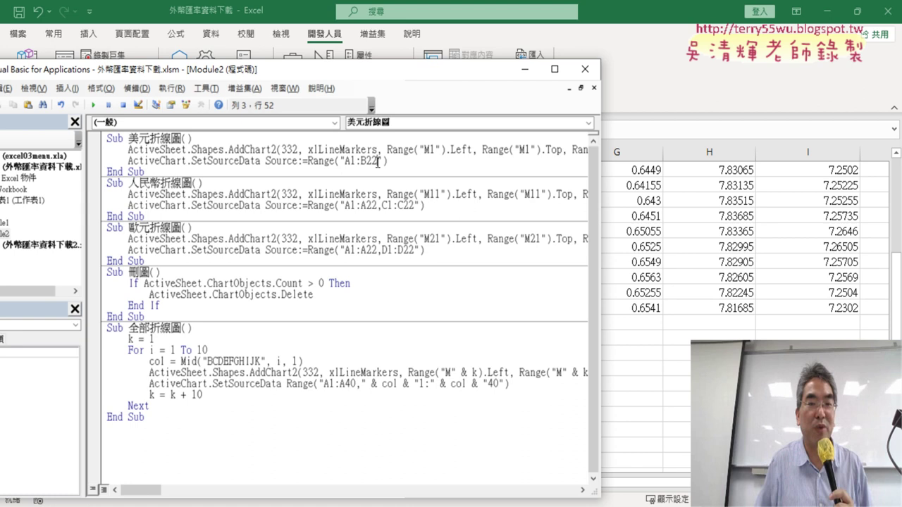
Step: Run 美元折線圖 and view the resulting 美元/新台幣 chart on the sheet
{"action": "left_click", "coordinate": [329, 160]}
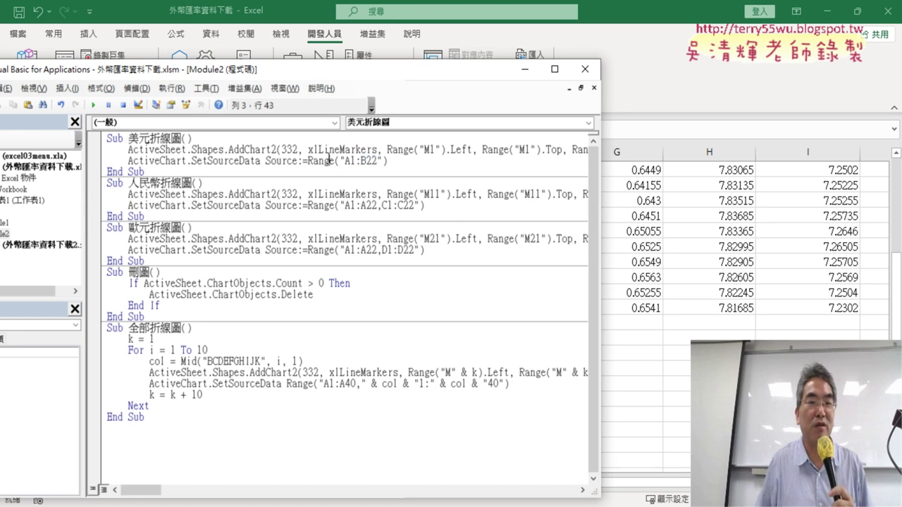
{"action": "left_click", "coordinate": [96, 106]}
{"action": "key", "text": "alt+F11"}
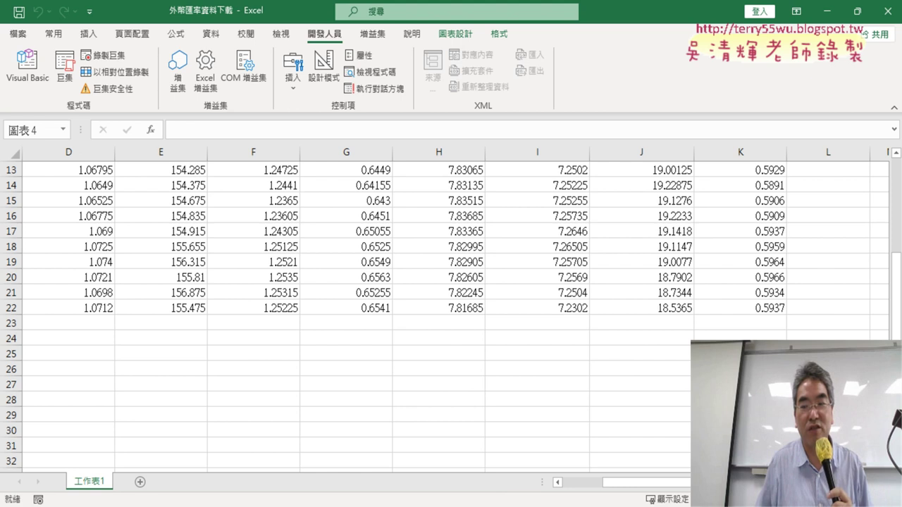
{"action": "scroll", "coordinate": [451, 317], "scroll_direction": "right", "scroll_amount": 3}
{"action": "scroll", "coordinate": [451, 317], "scroll_direction": "up", "scroll_amount": 3}
{"action": "scroll", "coordinate": [451, 317], "scroll_direction": "up", "scroll_amount": 1}
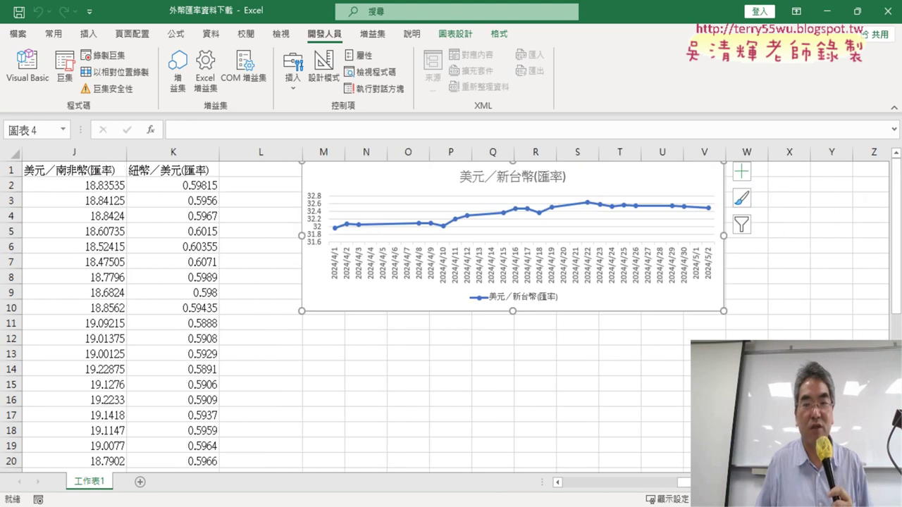
Step: Run the 人民幣折線圖 and 歐元折線圖 macros, then return to the worksheet
{"action": "left_click", "coordinate": [23, 77]}
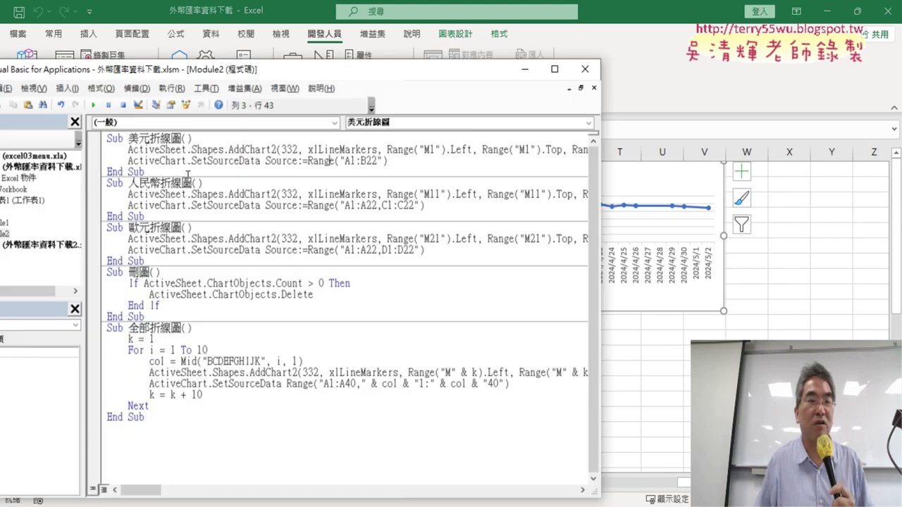
{"action": "left_click_drag", "start_coordinate": [378, 161], "coordinate": [345, 161]}
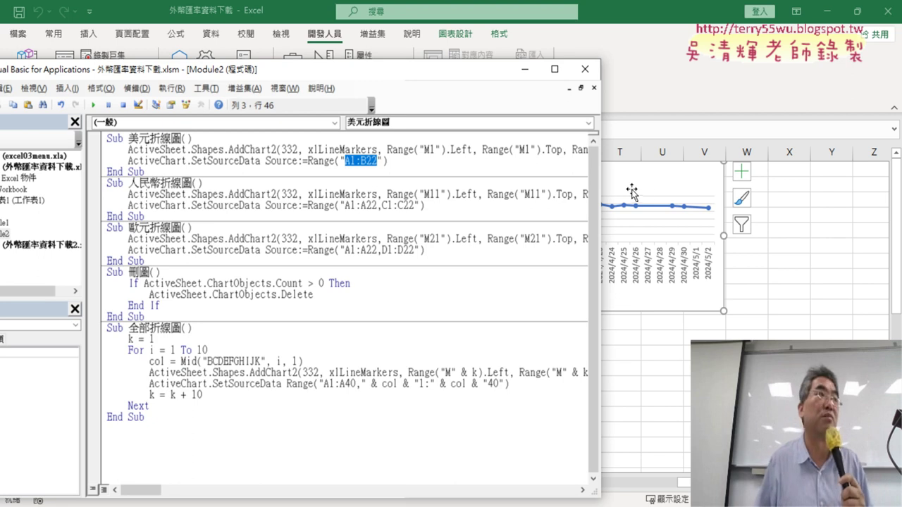
{"action": "left_click", "coordinate": [328, 205]}
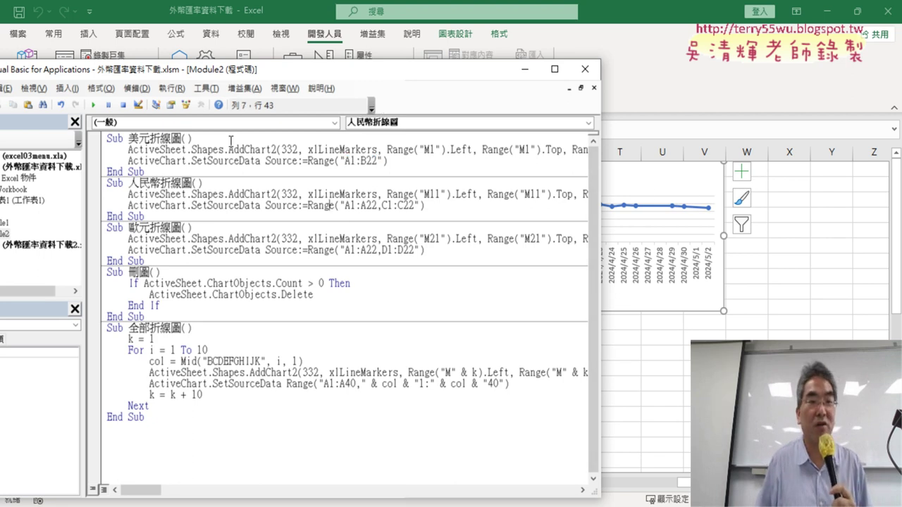
{"action": "left_click", "coordinate": [94, 106]}
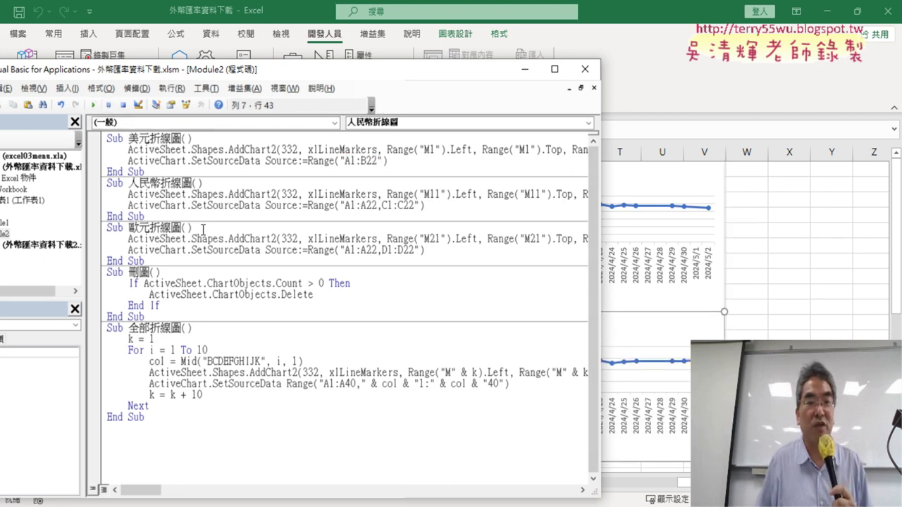
{"action": "left_click", "coordinate": [224, 249]}
{"action": "left_click", "coordinate": [94, 106]}
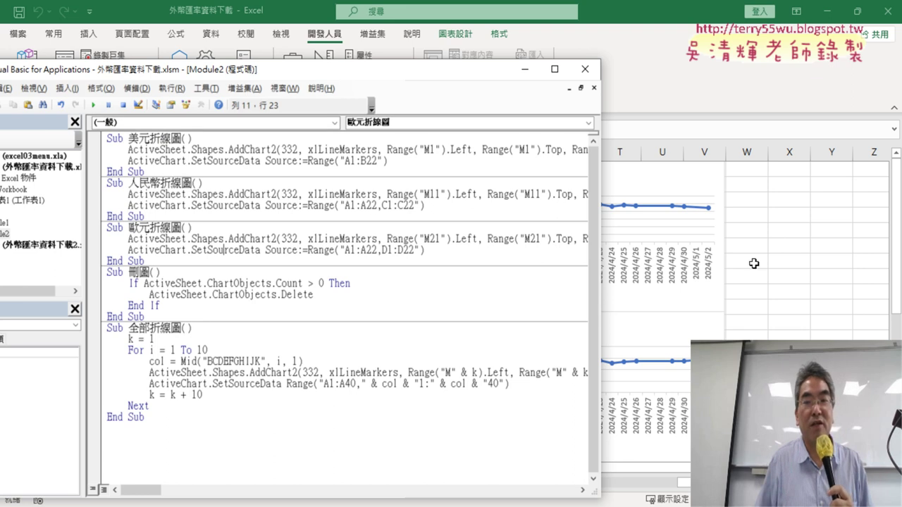
{"action": "left_click", "coordinate": [818, 272]}
{"action": "mouse_move", "coordinate": [173, 152]}
{"action": "left_mouse_down"}
{"action": "mouse_move", "coordinate": [3, 140]}
{"action": "mouse_move", "coordinate": [117, 151]}
{"action": "left_mouse_up"}
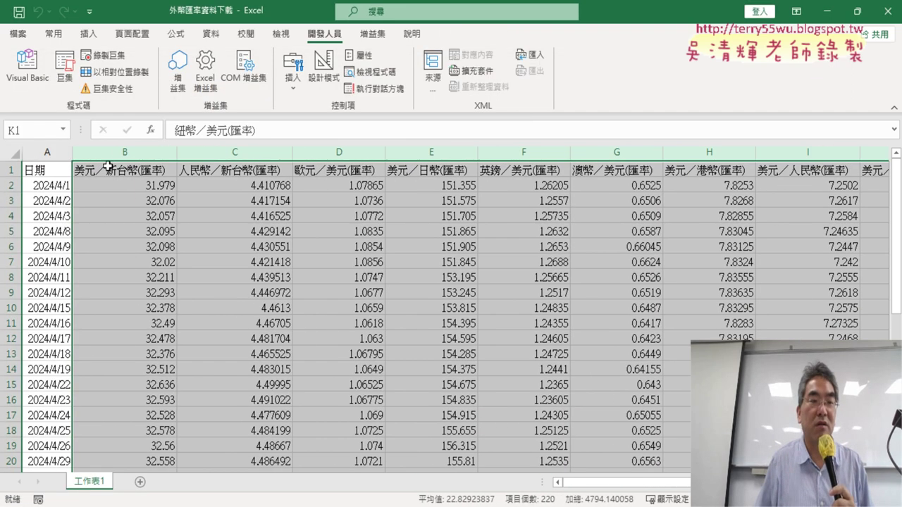
Step: Run 刪圖, then 全部折線圖 to draw one stacked line chart per currency, and scroll through them
{"action": "scroll", "coordinate": [145, 155], "scroll_direction": "right", "scroll_amount": 3}
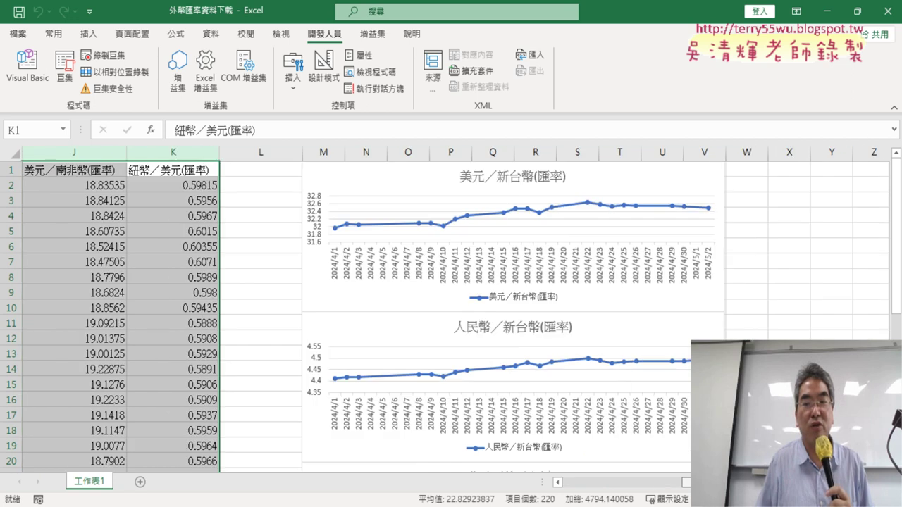
{"action": "left_click", "coordinate": [28, 66]}
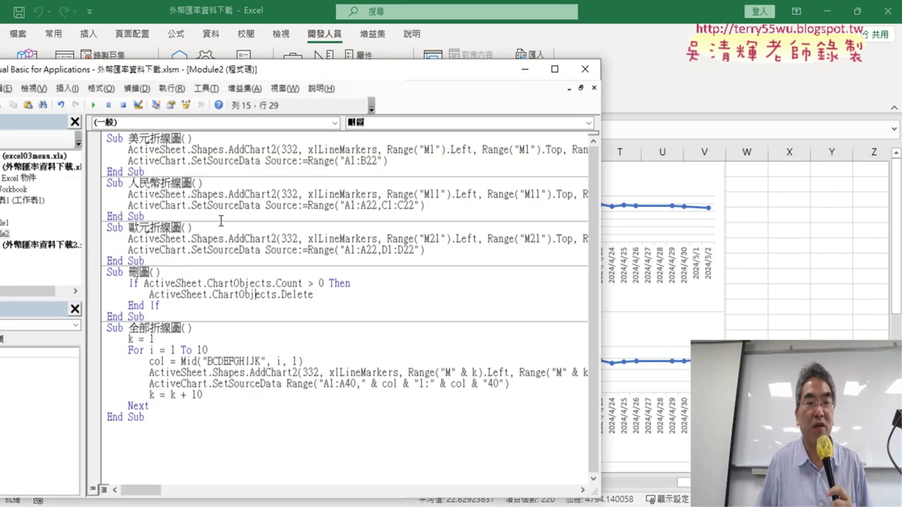
{"action": "left_click", "coordinate": [93, 104]}
{"action": "left_click", "coordinate": [253, 381]}
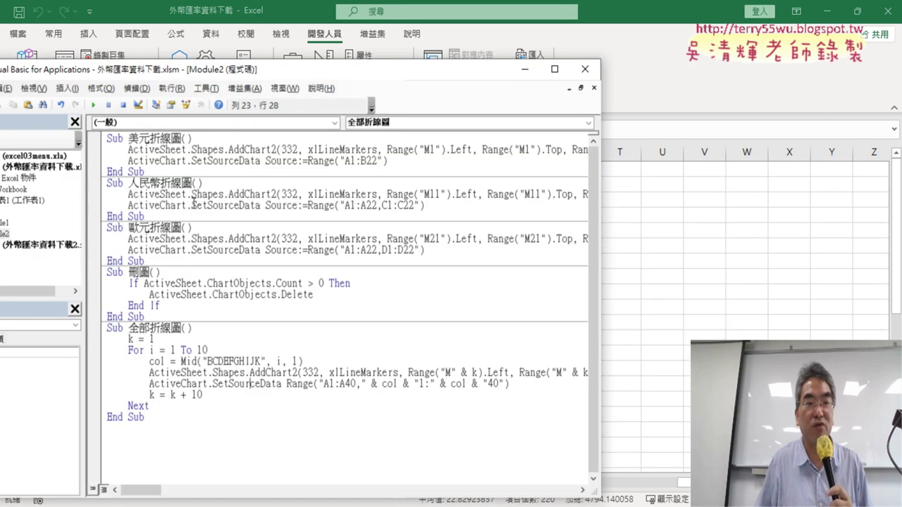
{"action": "left_click", "coordinate": [93, 105]}
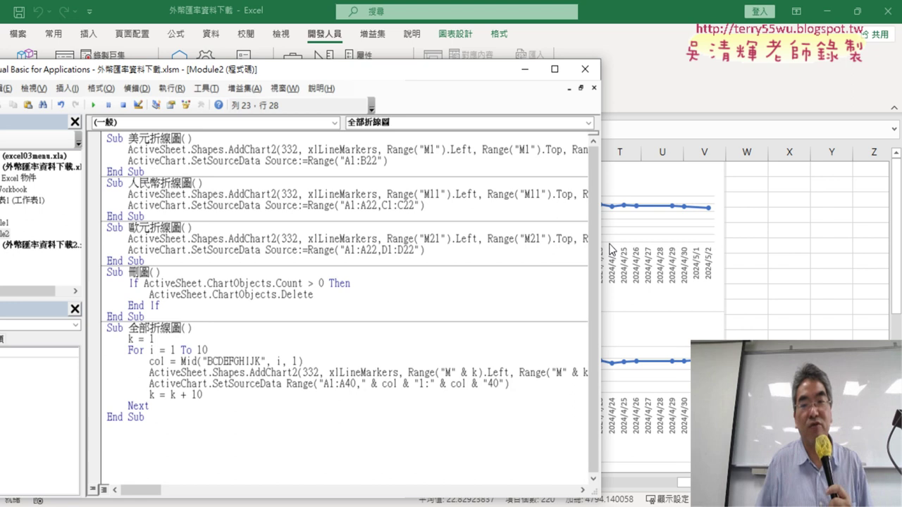
{"action": "left_click_drag", "start_coordinate": [604, 243], "coordinate": [245, 243]}
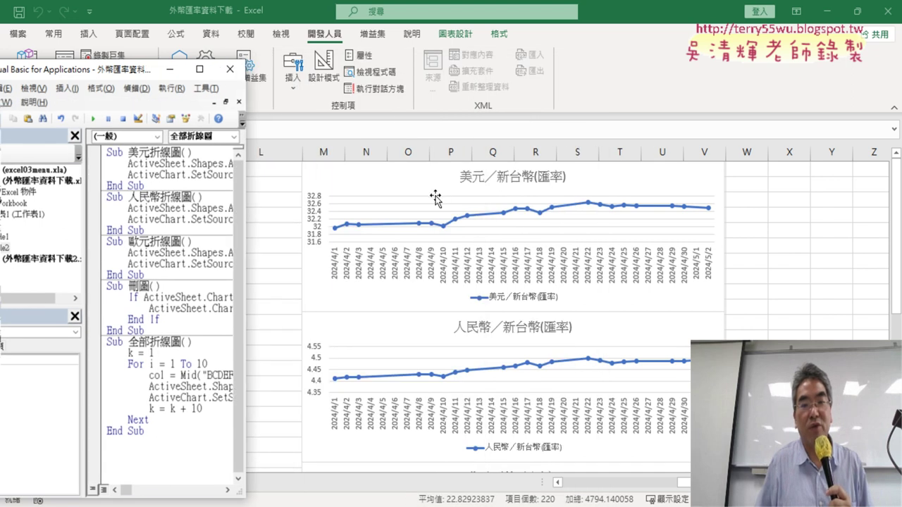
{"action": "scroll", "coordinate": [751, 316], "scroll_direction": "down", "scroll_amount": 2}
{"action": "scroll", "coordinate": [757, 316], "scroll_direction": "down", "scroll_amount": 3}
{"action": "scroll", "coordinate": [756, 317], "scroll_direction": "down", "scroll_amount": 2}
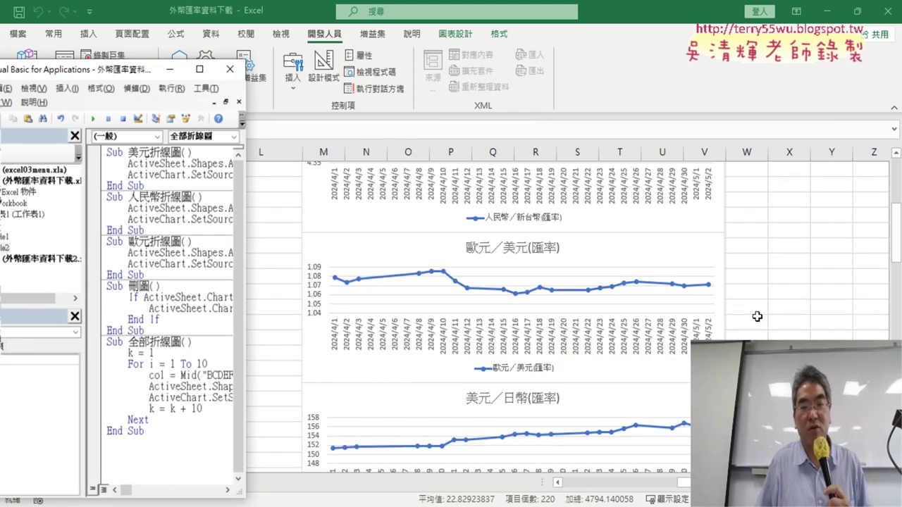
{"action": "scroll", "coordinate": [775, 313], "scroll_direction": "down", "scroll_amount": 2}
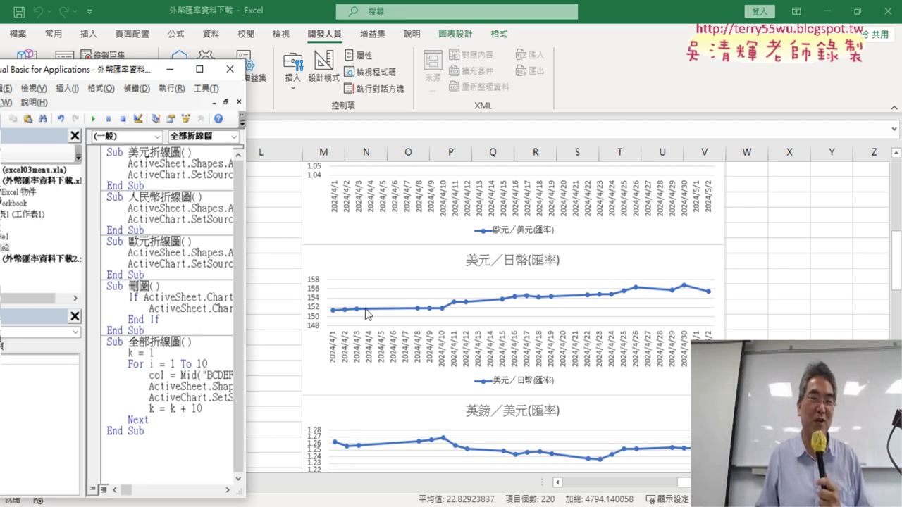
{"action": "left_click_drag", "start_coordinate": [245, 305], "coordinate": [476, 305]}
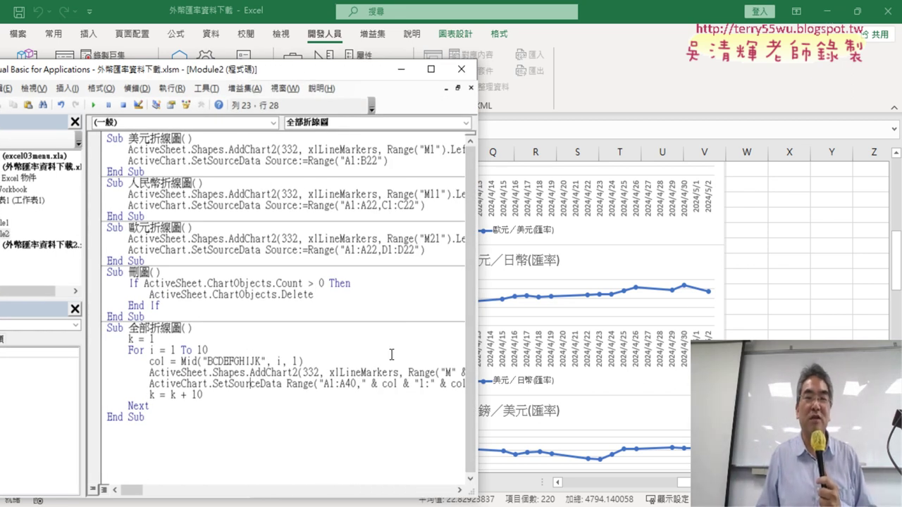
Step: Open Module2 and select the 美元折線圖 and 歐元折線圖 procedures in turn
{"action": "left_click", "coordinate": [790, 263]}
{"action": "scroll", "coordinate": [790, 264], "scroll_direction": "up", "scroll_amount": 3}
{"action": "scroll", "coordinate": [791, 263], "scroll_direction": "up", "scroll_amount": 4}
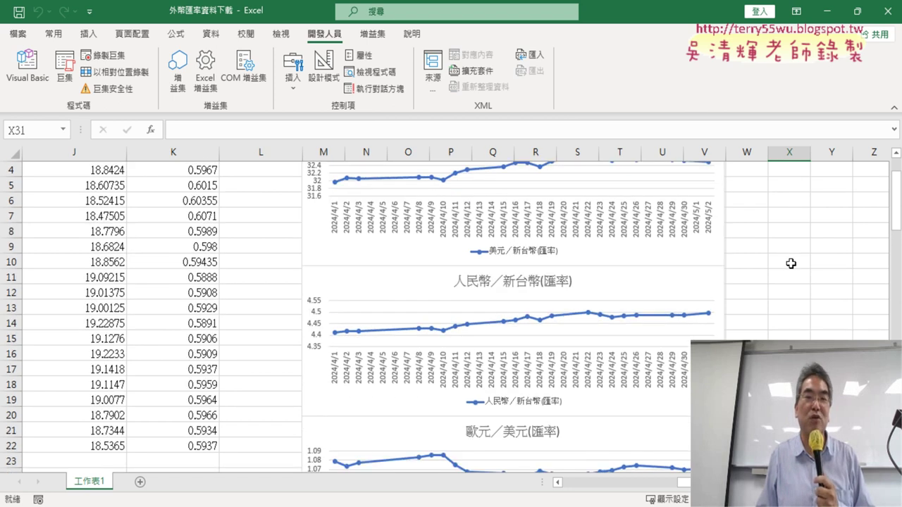
{"action": "scroll", "coordinate": [791, 263], "scroll_direction": "up", "scroll_amount": 1}
{"action": "left_click", "coordinate": [32, 74]}
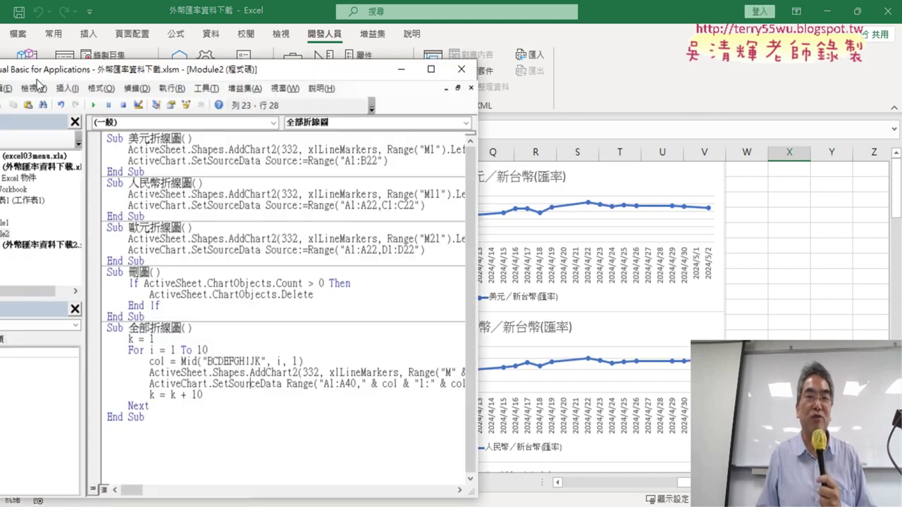
{"action": "left_click", "coordinate": [187, 160]}
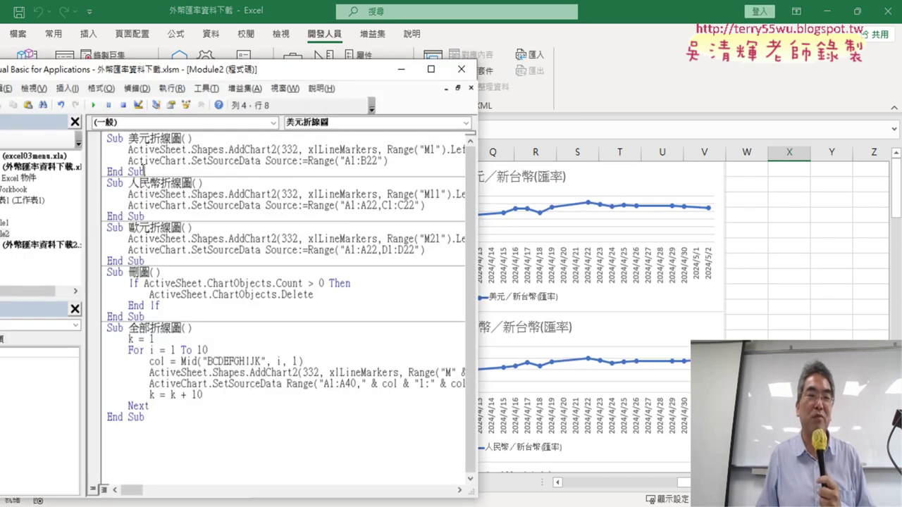
{"action": "left_click_drag", "start_coordinate": [187, 173], "coordinate": [99, 133]}
{"action": "left_click", "coordinate": [165, 196]}
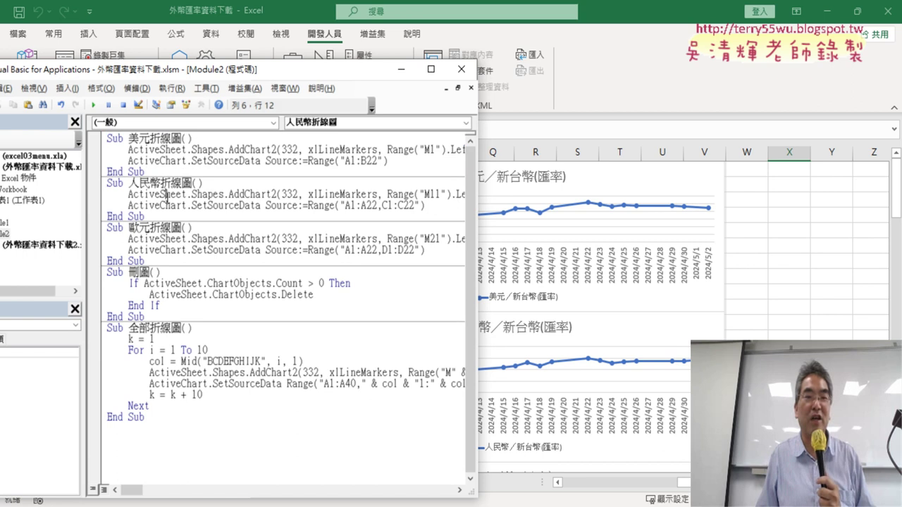
{"action": "left_click_drag", "start_coordinate": [168, 265], "coordinate": [109, 233]}
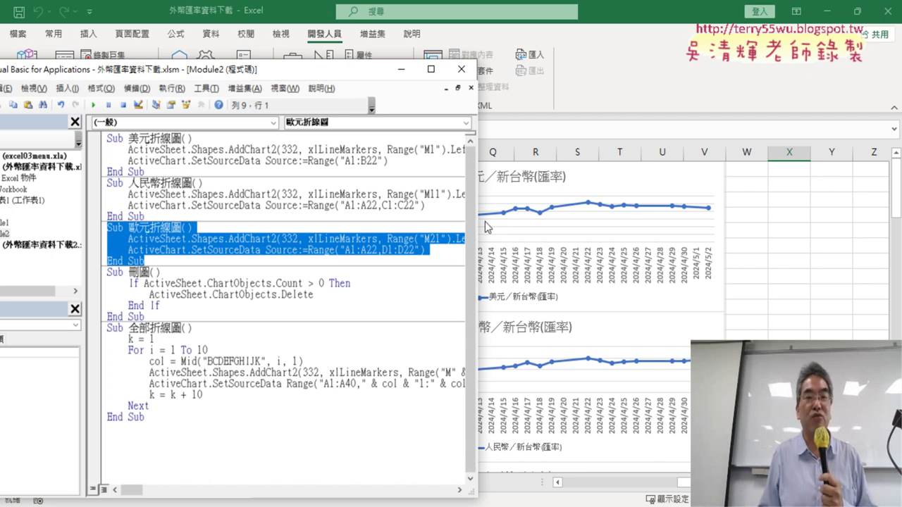
Step: Widen the editor, mark the M1 chart-position references, peek at the charts, then widen again
{"action": "left_click_drag", "start_coordinate": [477, 226], "coordinate": [815, 224]}
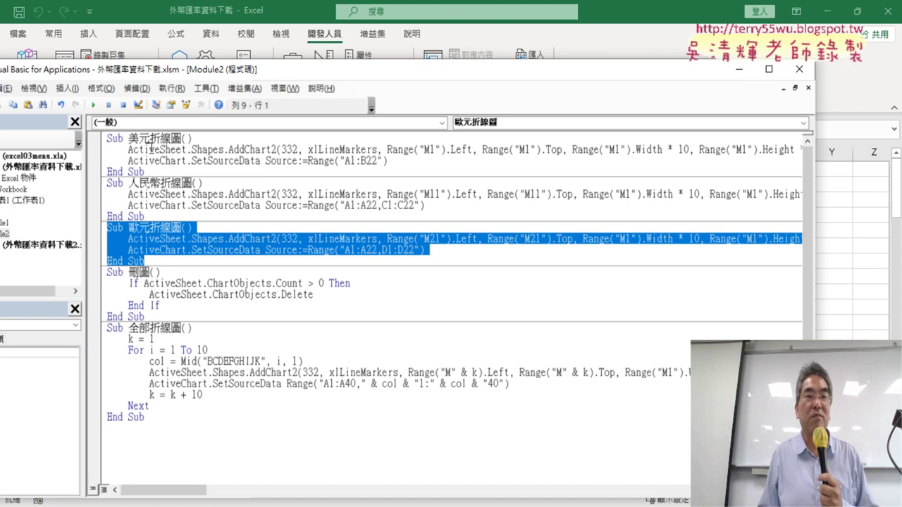
{"action": "left_click", "coordinate": [151, 149]}
{"action": "left_click", "coordinate": [160, 200]}
{"action": "key", "text": "Down"}
{"action": "key", "text": "Down"}
{"action": "key", "text": "Down"}
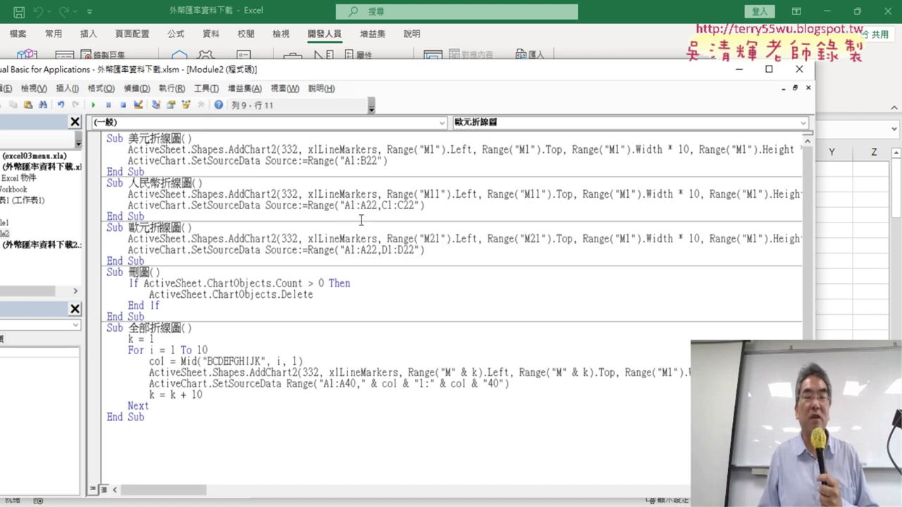
{"action": "left_click", "coordinate": [432, 150]}
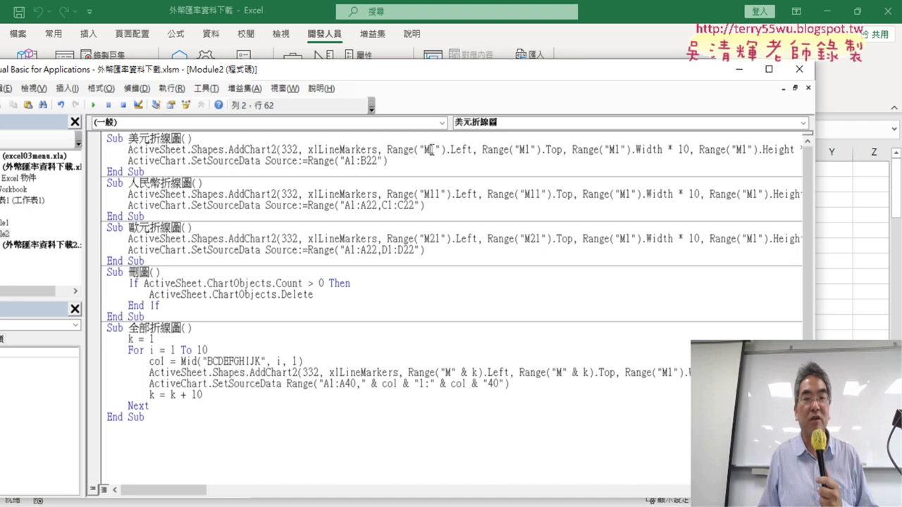
{"action": "left_click_drag", "start_coordinate": [524, 150], "coordinate": [530, 149]}
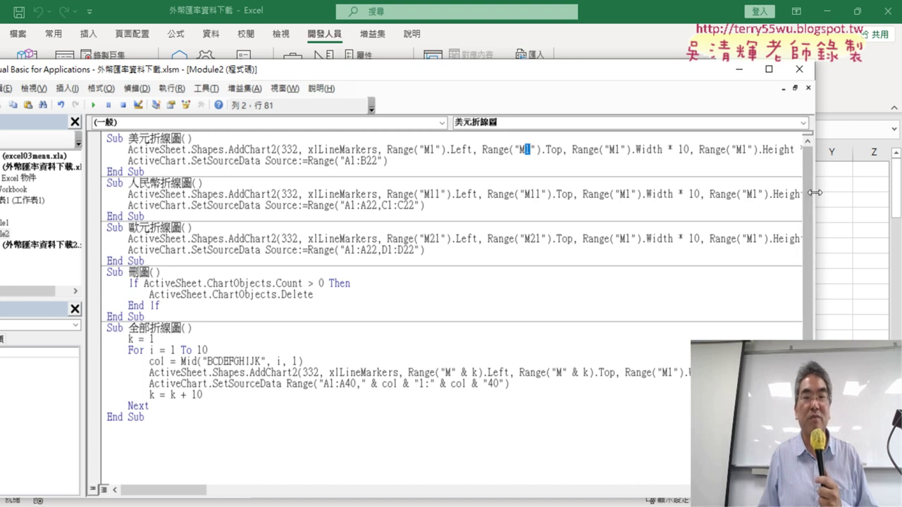
{"action": "left_click_drag", "start_coordinate": [813, 190], "coordinate": [217, 183]}
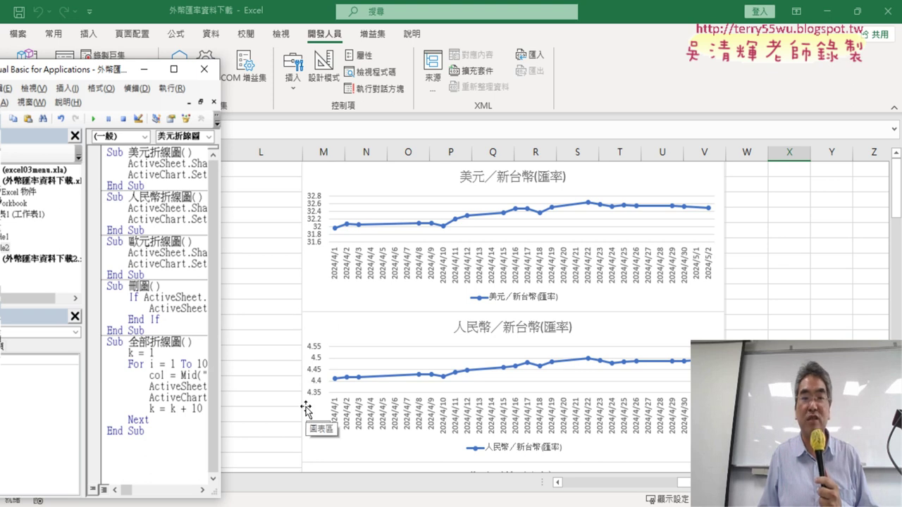
{"action": "left_click_drag", "start_coordinate": [219, 318], "coordinate": [768, 318]}
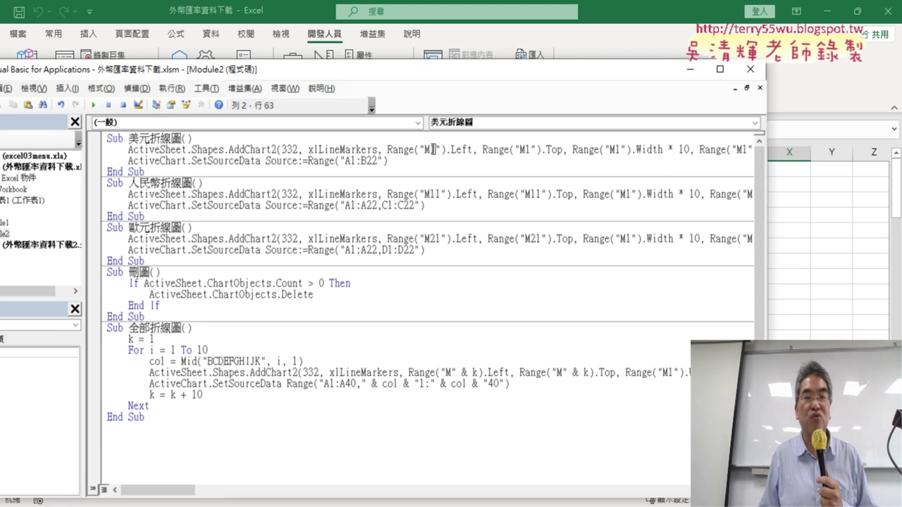
{"action": "left_click_drag", "start_coordinate": [436, 150], "coordinate": [430, 150]}
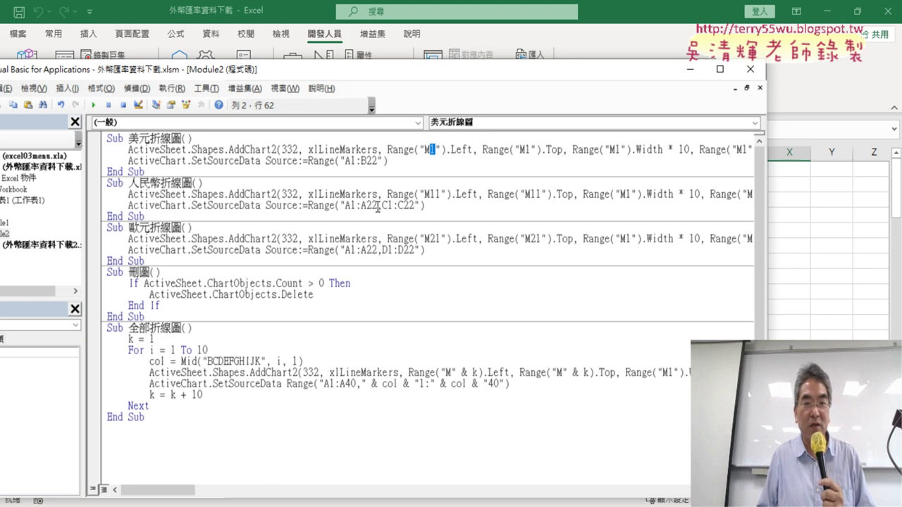
Step: Edit the dollar macro's range A1:B22 into A1:A22 followed by a comma
{"action": "left_click_drag", "start_coordinate": [378, 206], "coordinate": [345, 208]}
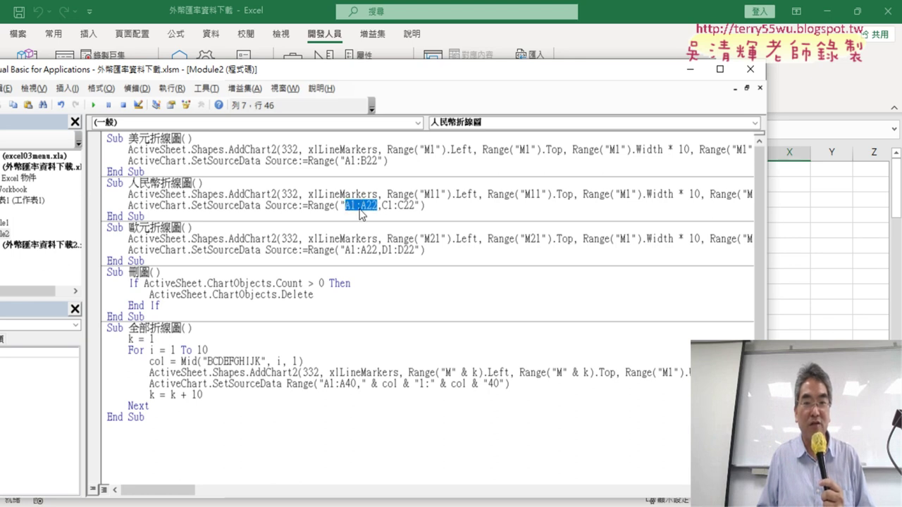
{"action": "mouse_move", "coordinate": [378, 251]}
{"action": "left_mouse_down"}
{"action": "mouse_move", "coordinate": [345, 251]}
{"action": "mouse_move", "coordinate": [414, 250]}
{"action": "left_mouse_up"}
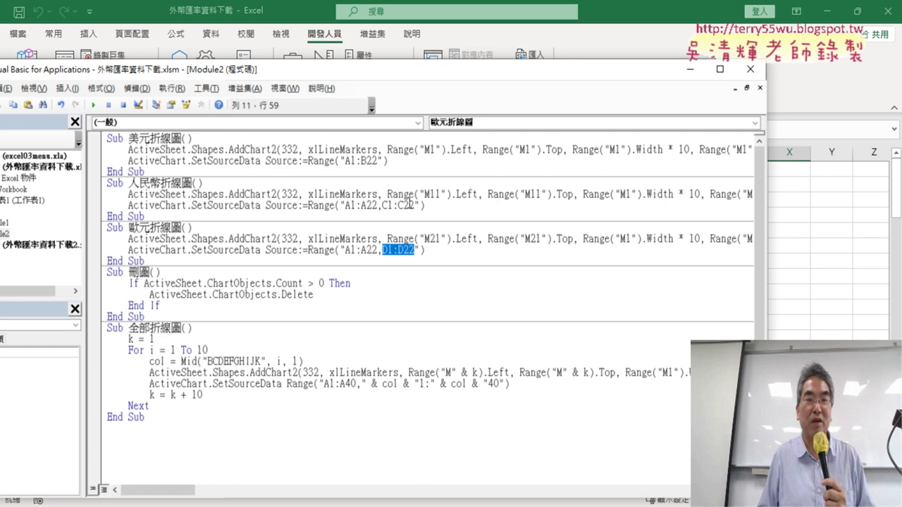
{"action": "left_click", "coordinate": [378, 161]}
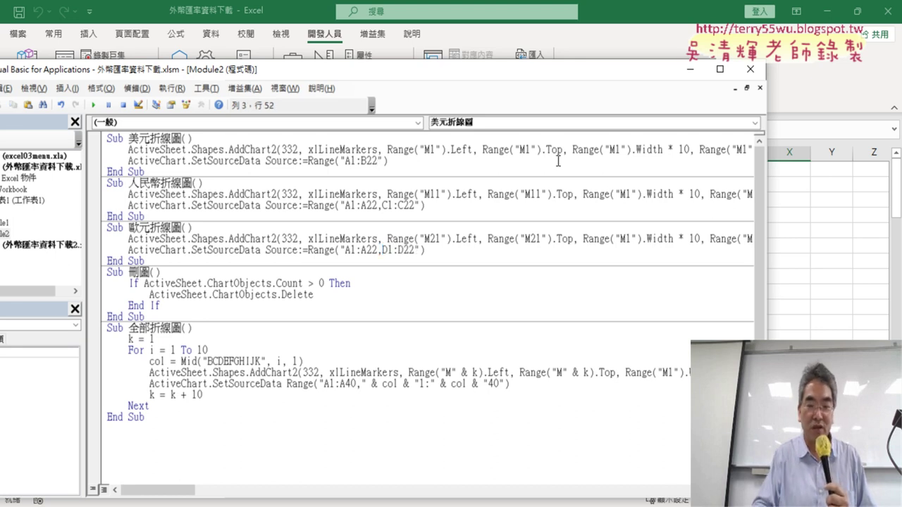
{"action": "key", "text": "Left"}
{"action": "key", "text": "Left"}
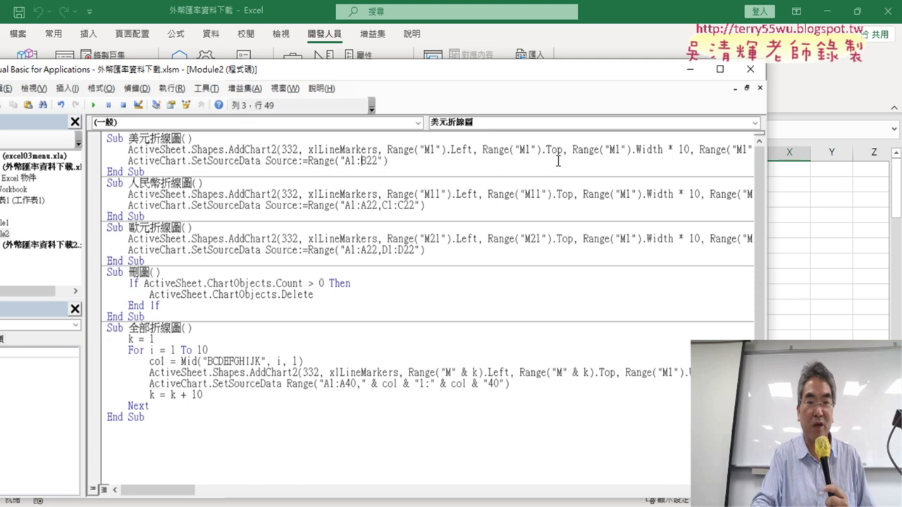
{"action": "key", "text": "Delete"}
{"action": "type", "text": "A"}
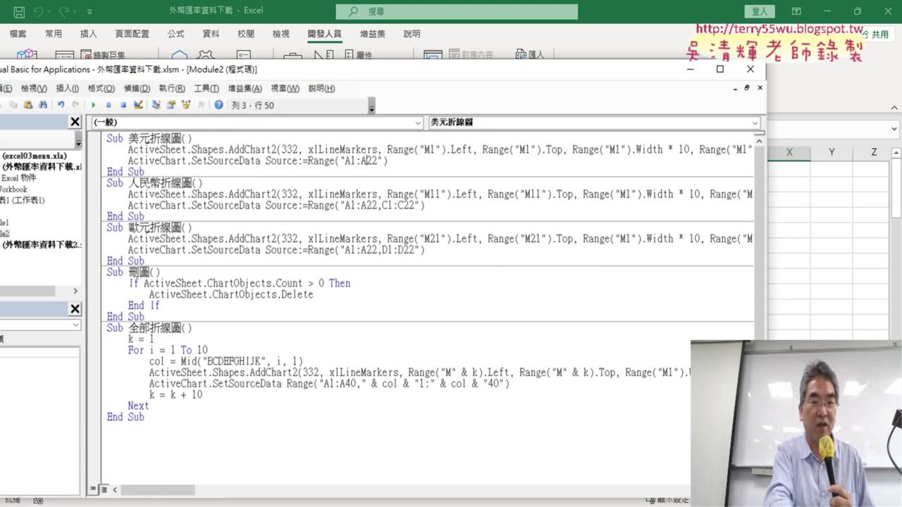
{"action": "key", "text": "Right"}
{"action": "key", "text": "Right"}
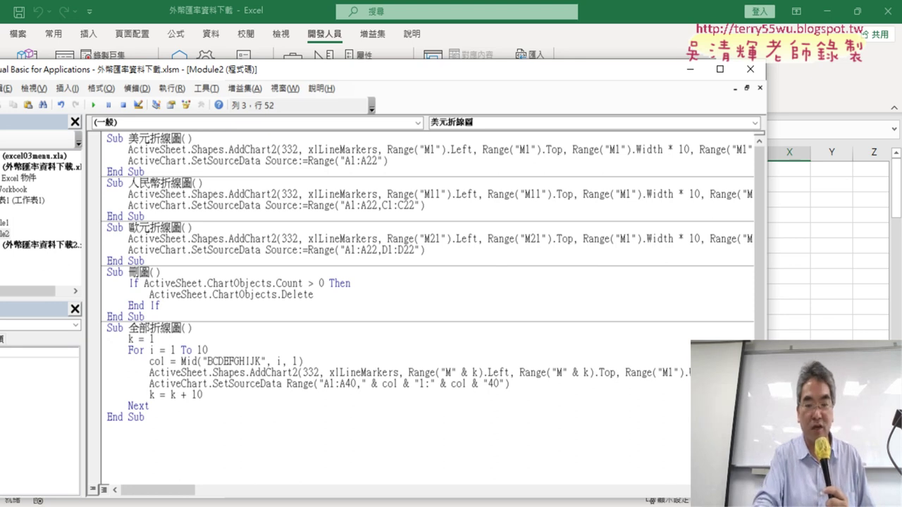
{"action": "type", "text": ","}
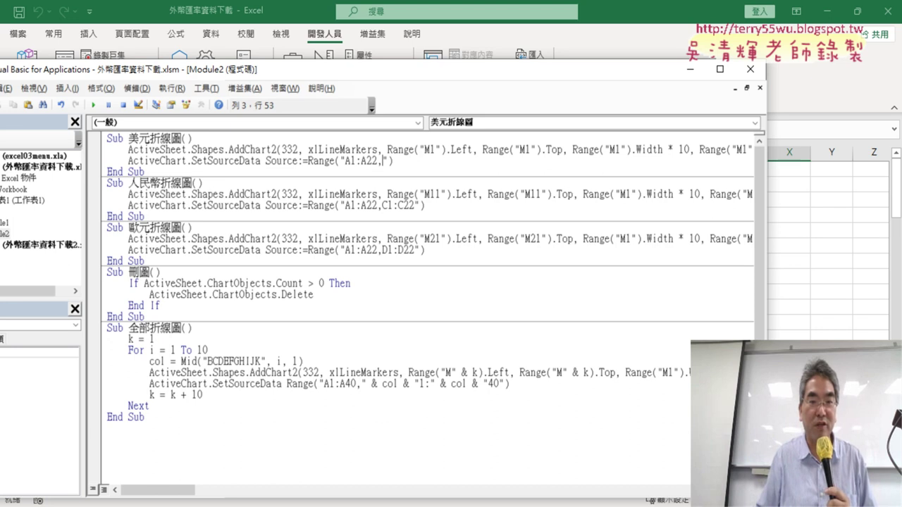
Step: Copy A1:A22 after the comma and change it to B1:B22, giving A1:A22,B1:B22
{"action": "left_click_drag", "start_coordinate": [346, 160], "coordinate": [377, 161]}
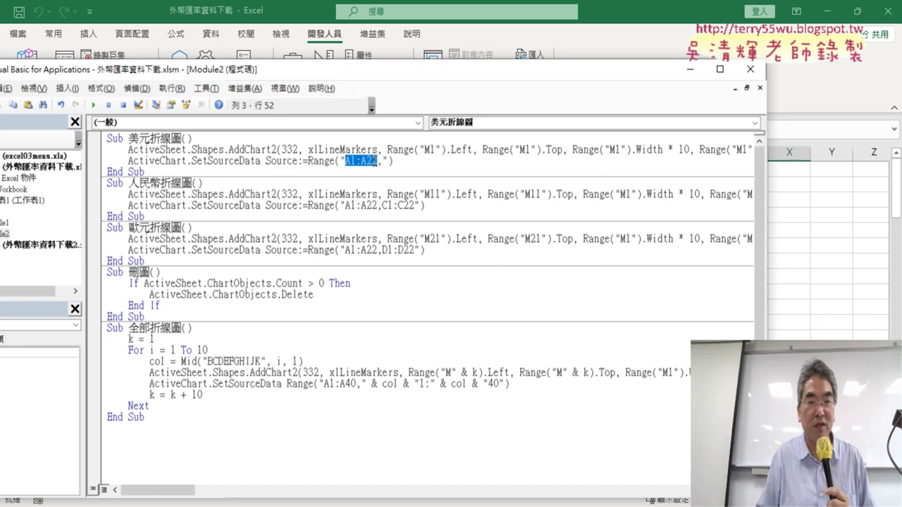
{"action": "key", "text": "ctrl+c"}
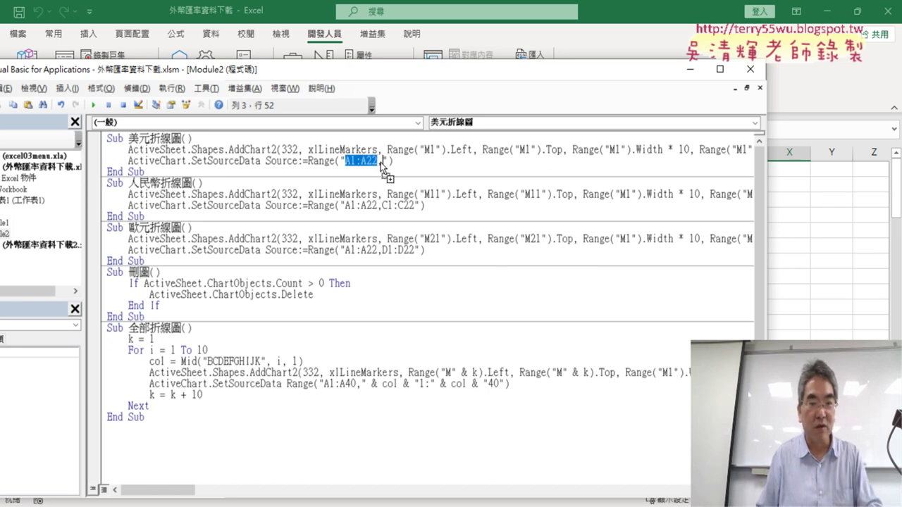
{"action": "left_click", "coordinate": [382, 161]}
{"action": "key", "text": "ctrl+v"}
{"action": "left_click_drag", "start_coordinate": [388, 160], "coordinate": [382, 161]}
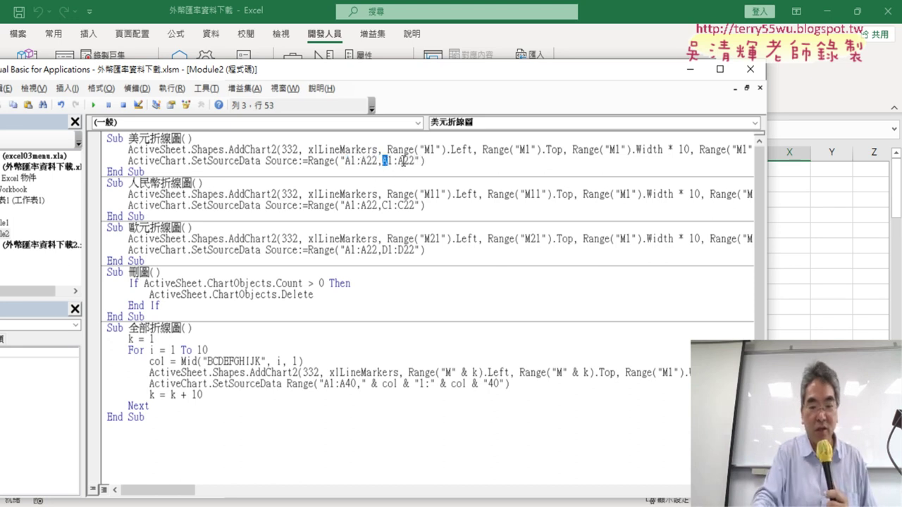
{"action": "type", "text": "B"}
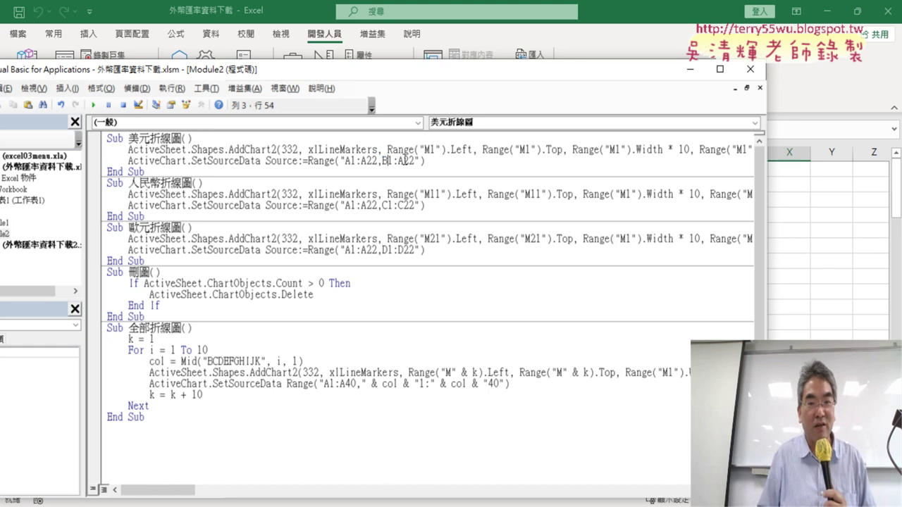
{"action": "left_click_drag", "start_coordinate": [407, 161], "coordinate": [398, 160]}
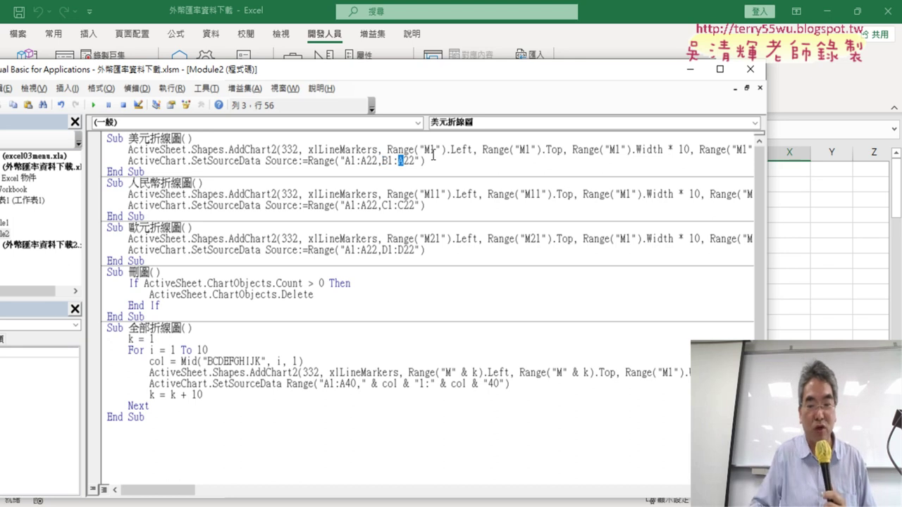
{"action": "type", "text": "B"}
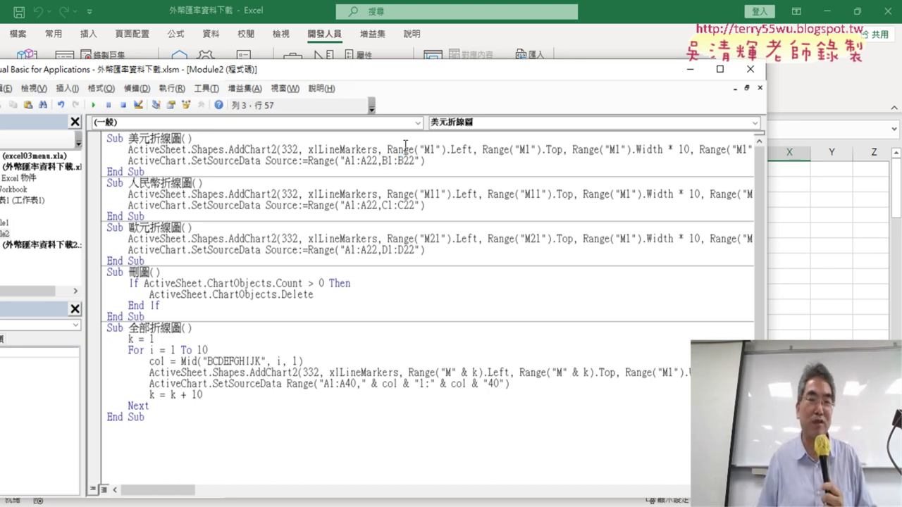
{"action": "left_click_drag", "start_coordinate": [415, 161], "coordinate": [345, 162]}
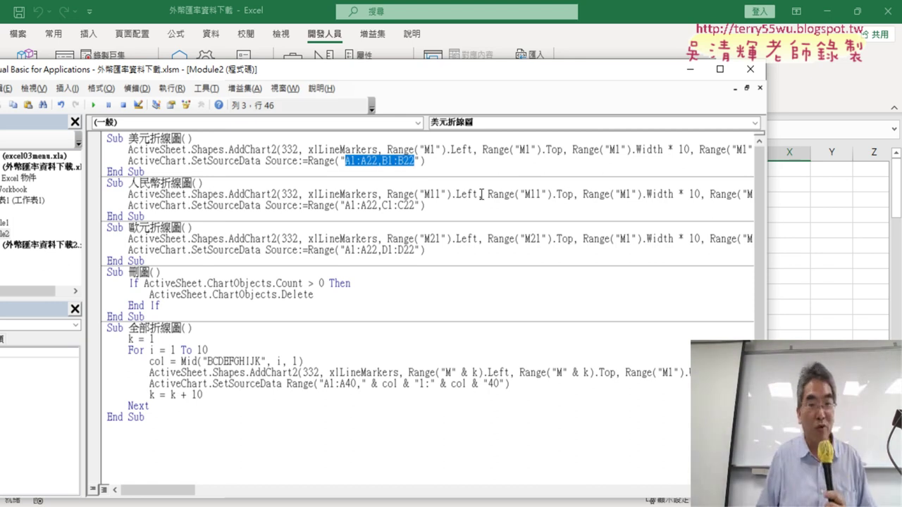
Step: Adjust the quotes around the A1:A22,B1:B22 range, then move the editor down to show the chart
{"action": "left_click", "coordinate": [382, 161]}
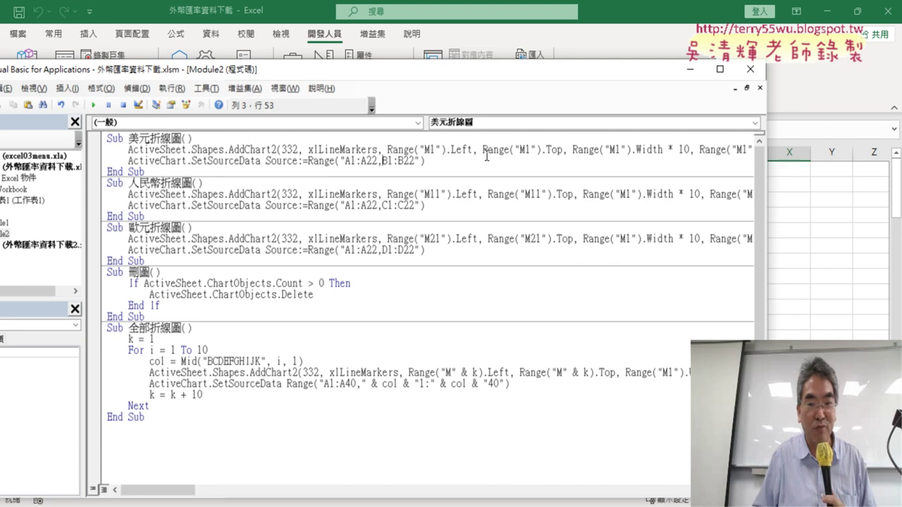
{"action": "key", "text": "Left"}
{"action": "type", "text": "\""}
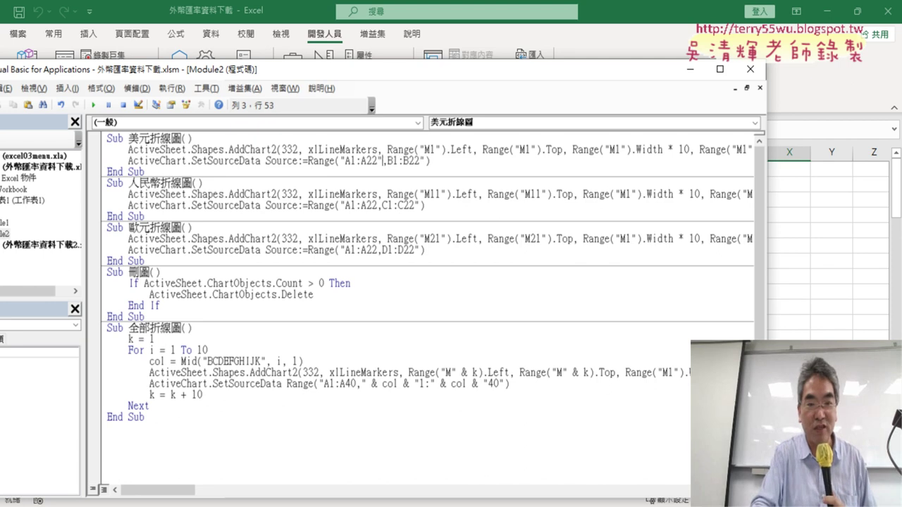
{"action": "type", "text": "0"}
{"action": "key", "text": "BackSpace"}
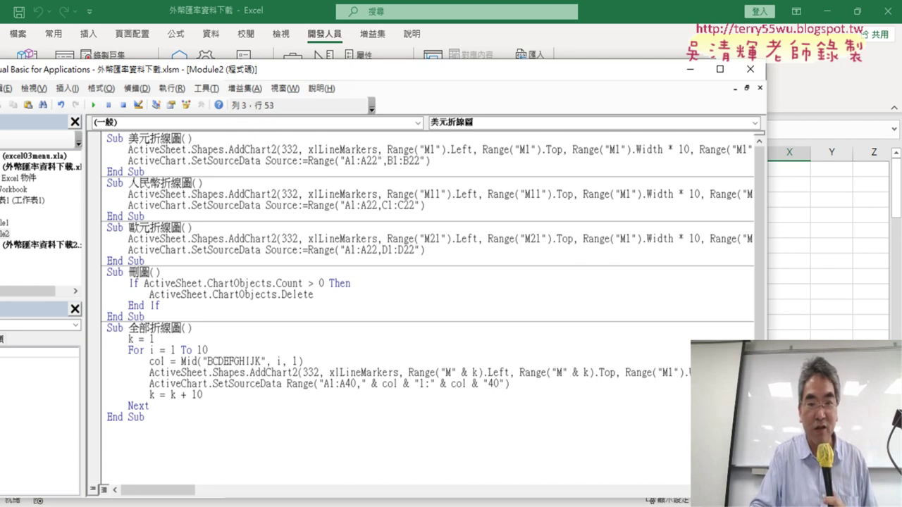
{"action": "type", "text": "\""}
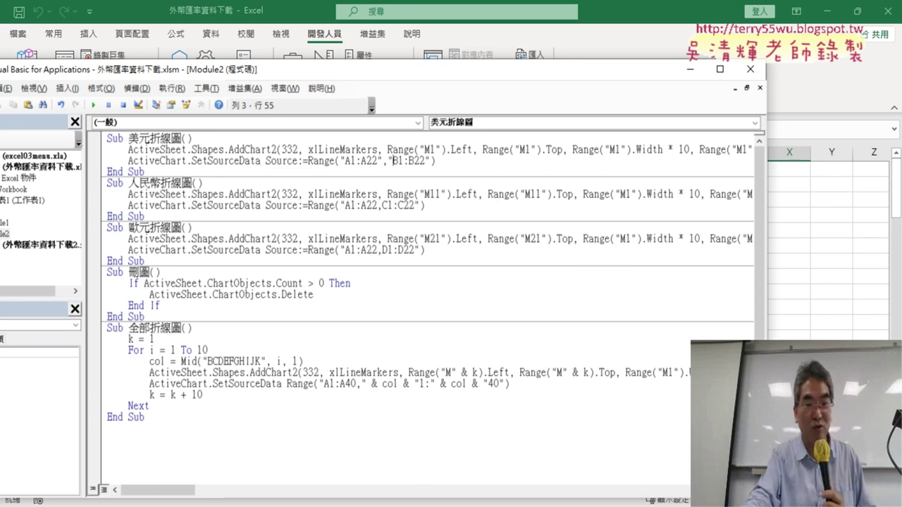
{"action": "key", "text": "BackSpace"}
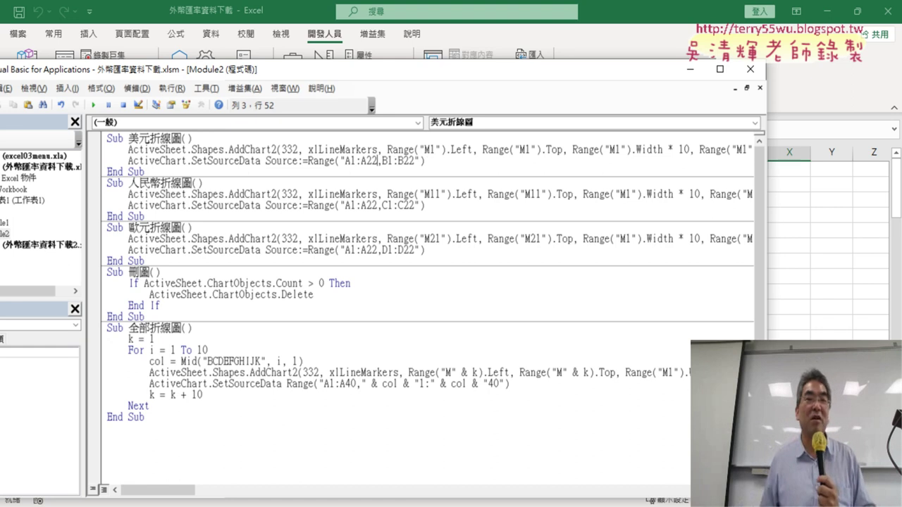
{"action": "left_click", "coordinate": [386, 161]}
{"action": "left_click_drag", "start_coordinate": [387, 161], "coordinate": [383, 161]}
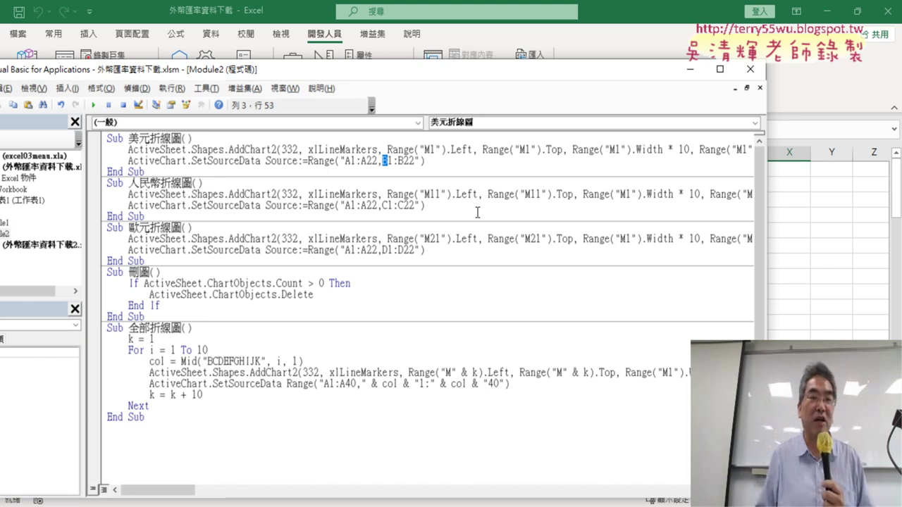
{"action": "left_click_drag", "start_coordinate": [417, 75], "coordinate": [587, 250]}
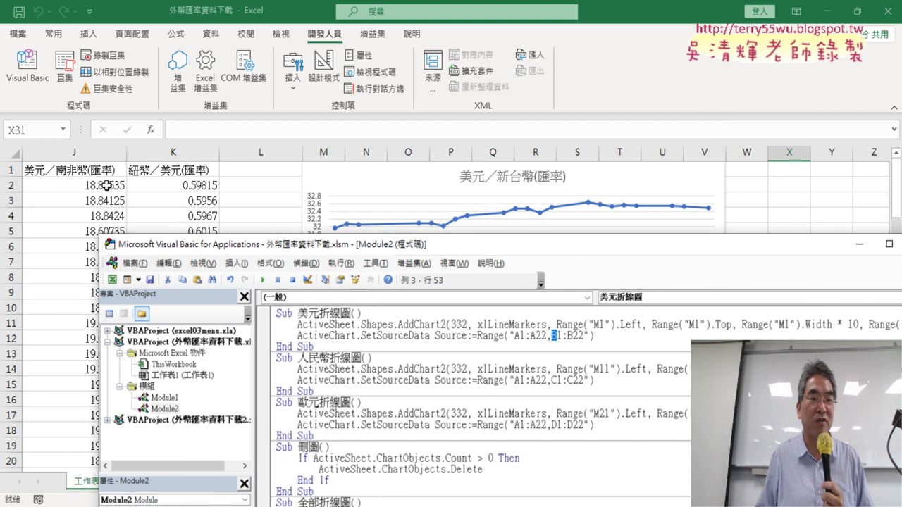
Step: Select columns K and B and check the status-bar count of 22 values
{"action": "left_click", "coordinate": [164, 154]}
{"action": "left_click_drag", "start_coordinate": [655, 475], "coordinate": [624, 476]}
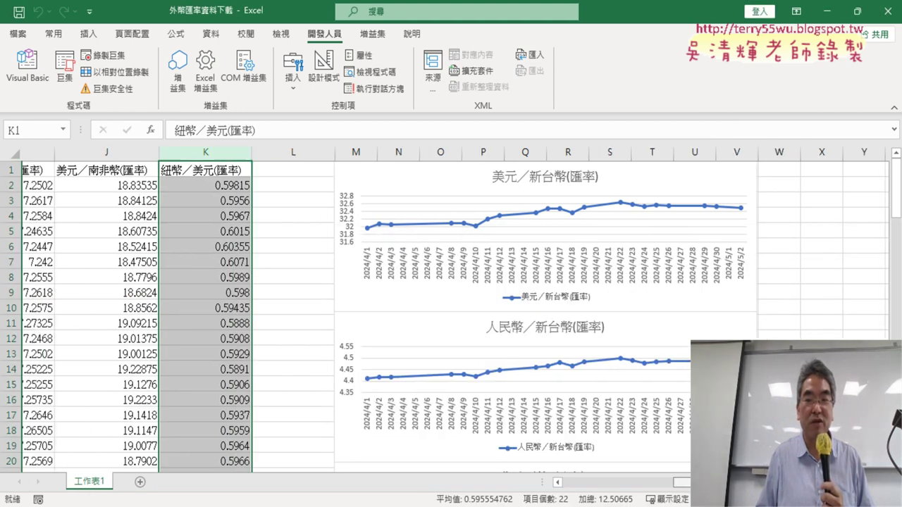
{"action": "left_click", "coordinate": [121, 152]}
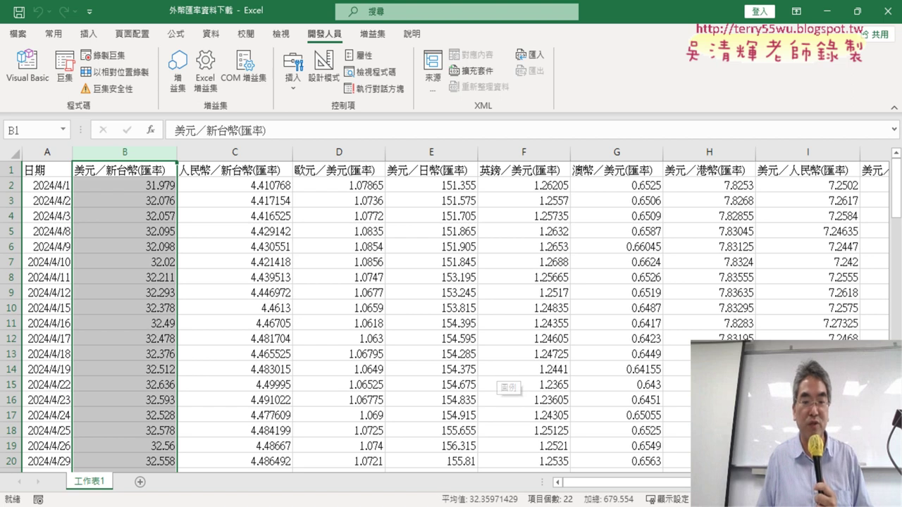
Step: Bring the existing line charts into view, then return to the Module2 macro code
{"action": "left_click", "coordinate": [401, 506]}
{"action": "left_click", "coordinate": [243, 465]}
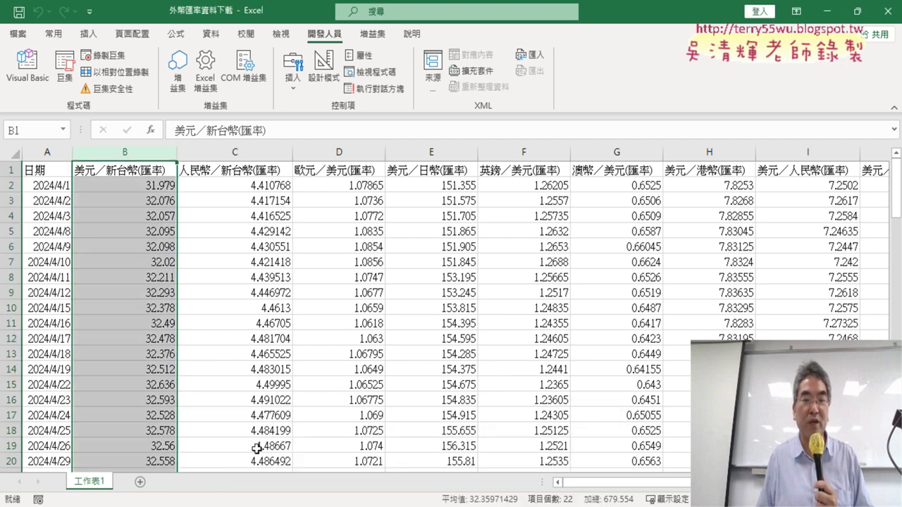
{"action": "left_click", "coordinate": [635, 483]}
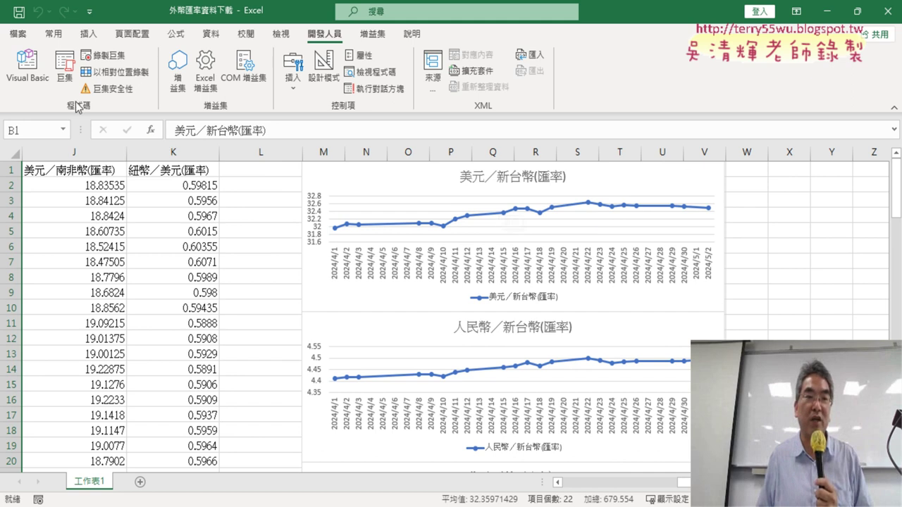
{"action": "left_click", "coordinate": [27, 67]}
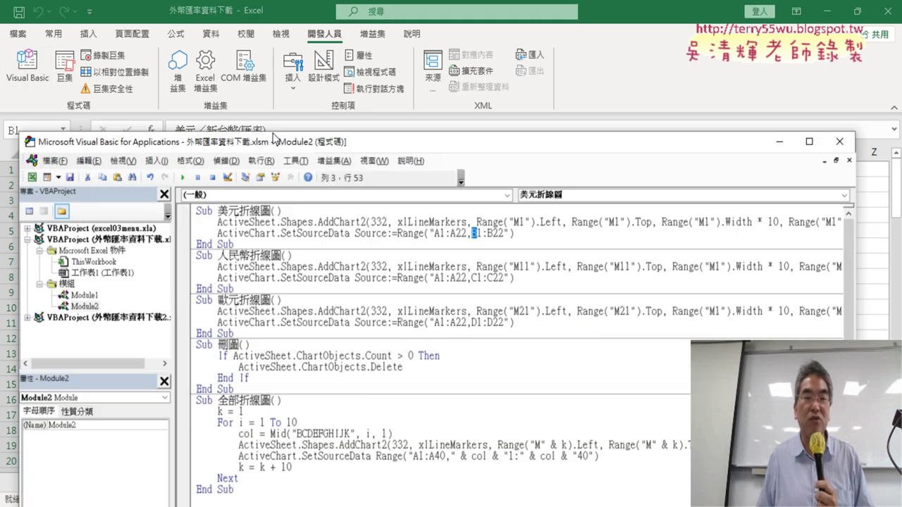
Step: Run the 刪圖 macro to delete every line chart from the worksheet
{"action": "left_click_drag", "start_coordinate": [219, 77], "coordinate": [196, 56]}
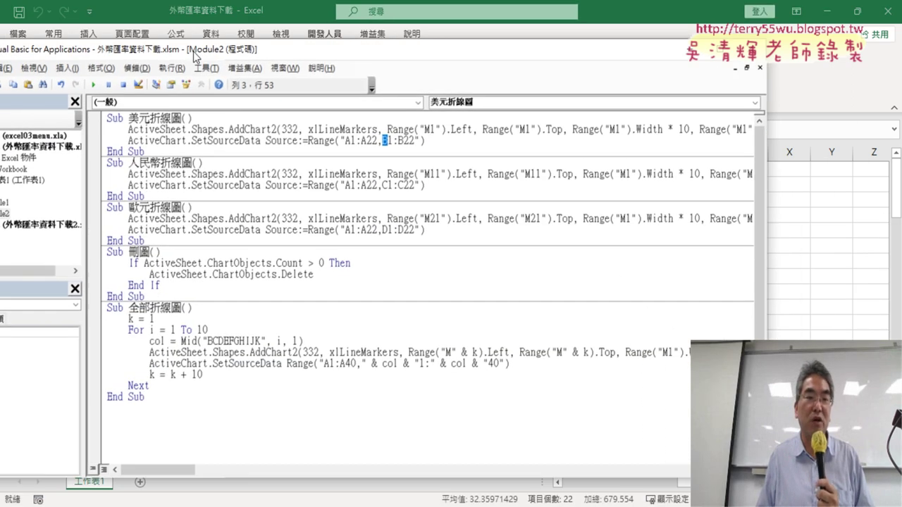
{"action": "left_click_drag", "start_coordinate": [145, 297], "coordinate": [106, 252]}
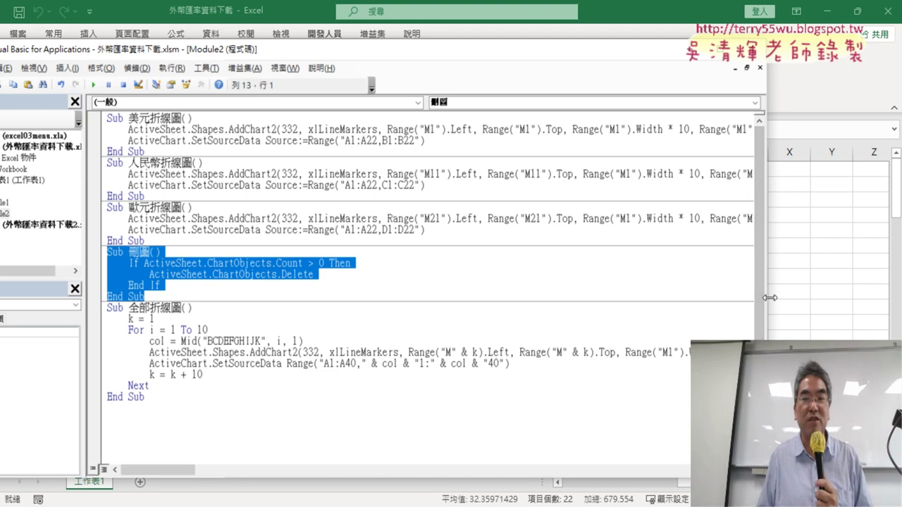
{"action": "left_click_drag", "start_coordinate": [764, 299], "coordinate": [355, 299]}
{"action": "left_click", "coordinate": [236, 282]}
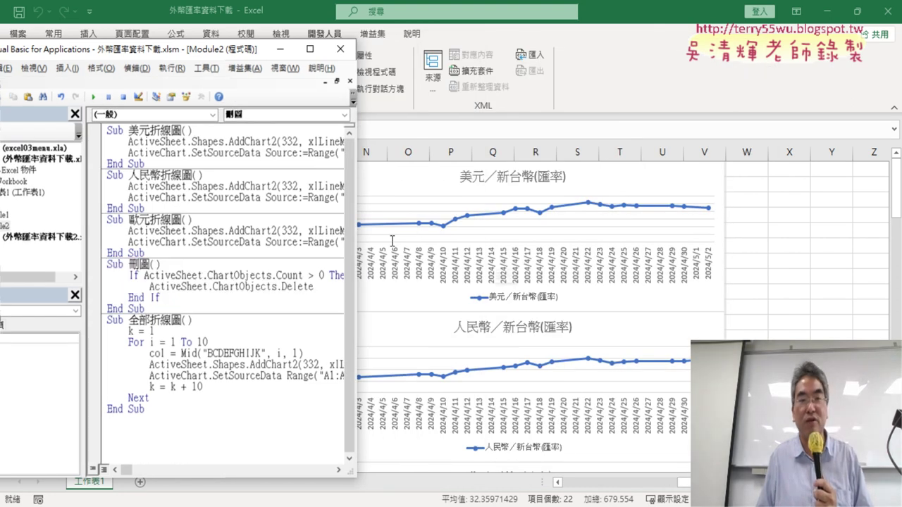
{"action": "left_click", "coordinate": [93, 99]}
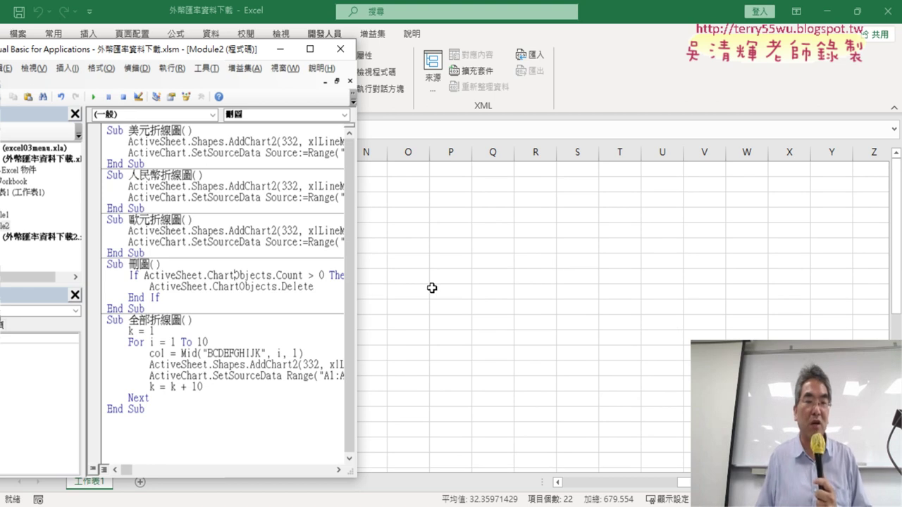
Step: Widen the editor to show the 全部折線圖 range and select its end row 40
{"action": "left_click", "coordinate": [167, 311]}
{"action": "left_click_drag", "start_coordinate": [167, 311], "coordinate": [97, 266]}
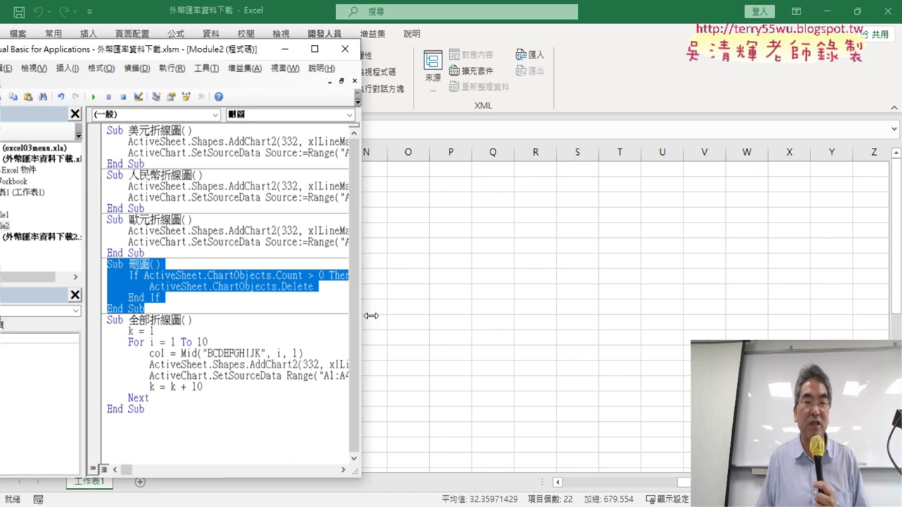
{"action": "left_click_drag", "start_coordinate": [356, 317], "coordinate": [586, 322]}
{"action": "left_click", "coordinate": [267, 364]}
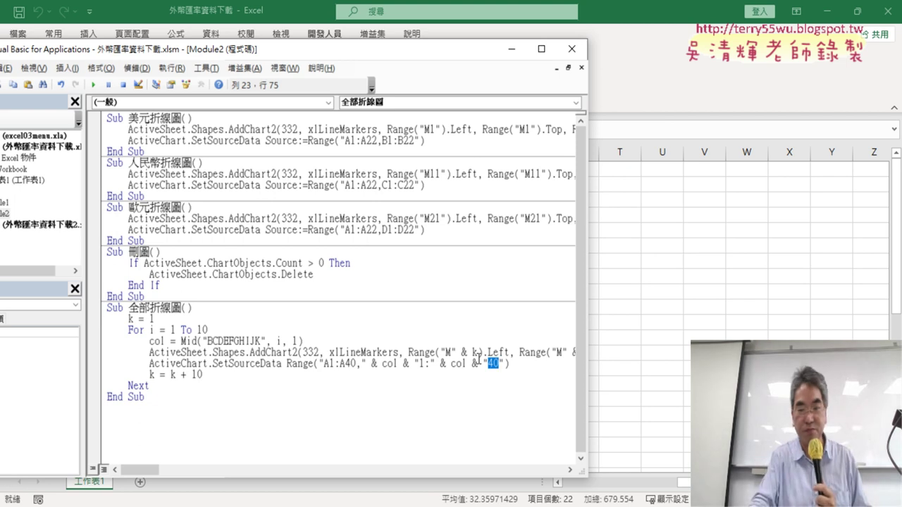
Step: Change the series end row to 22, run 全部折線圖, inspect the charts, then delete them with 刪圖
{"action": "type", "text": "22"}
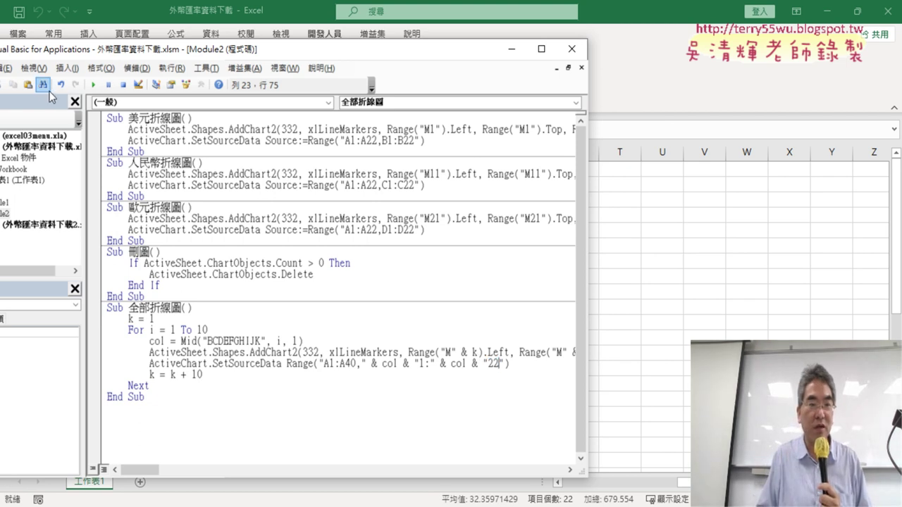
{"action": "left_click", "coordinate": [93, 85]}
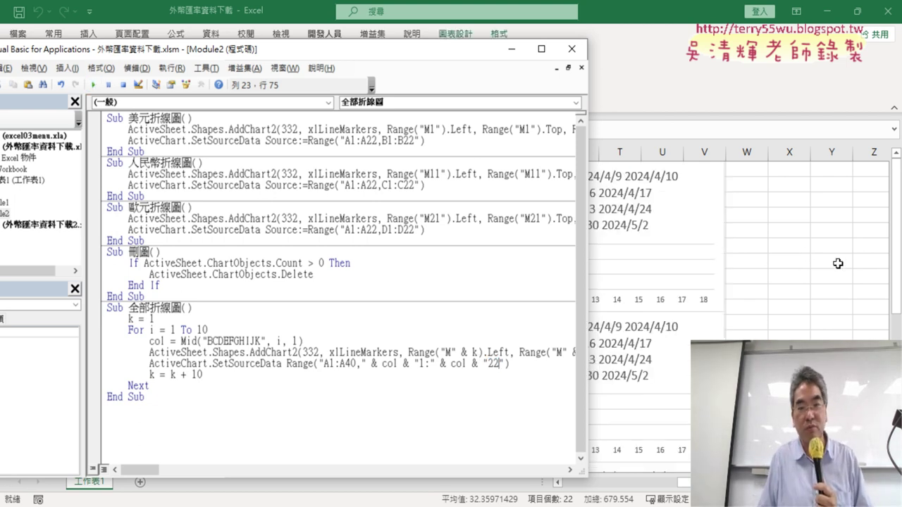
{"action": "left_click", "coordinate": [770, 290]}
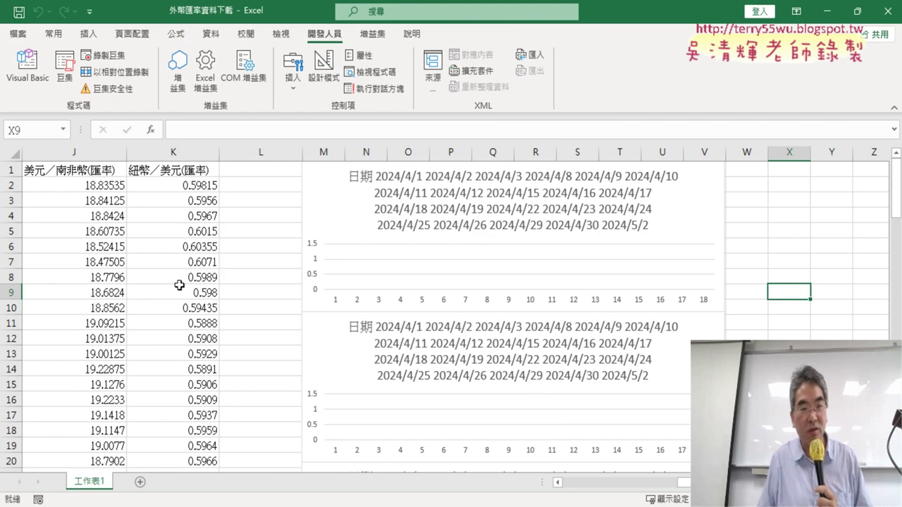
{"action": "left_click", "coordinate": [150, 282]}
{"action": "left_click", "coordinate": [28, 70]}
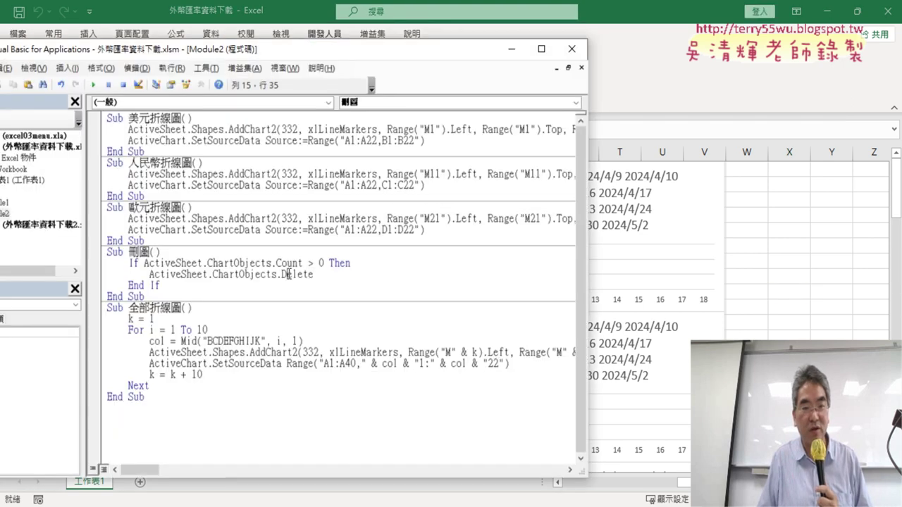
{"action": "left_click", "coordinate": [93, 85]}
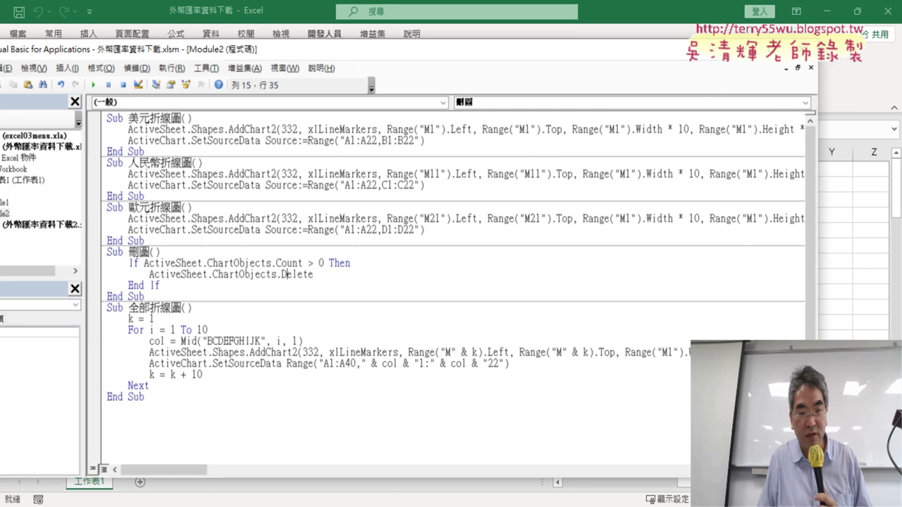
Step: Rerun 全部折線圖, scroll through its date-cluttered charts, and remove them again with 刪圖
{"action": "left_click_drag", "start_coordinate": [589, 347], "coordinate": [363, 347]}
{"action": "left_click", "coordinate": [133, 375]}
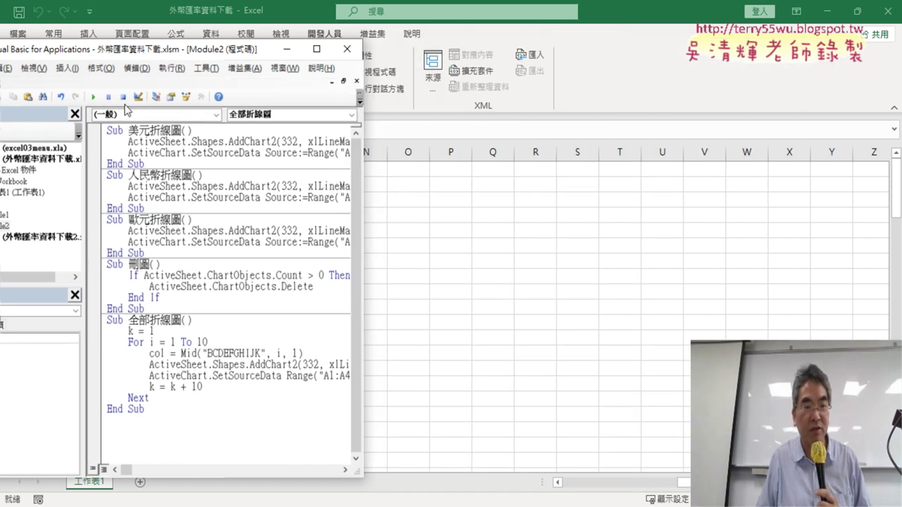
{"action": "left_click", "coordinate": [94, 97]}
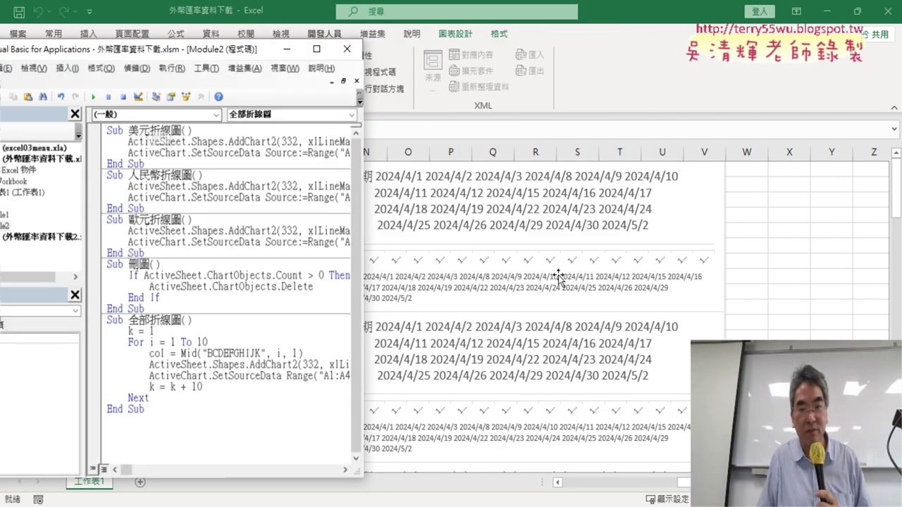
{"action": "left_click", "coordinate": [797, 327]}
{"action": "scroll", "coordinate": [796, 327], "scroll_direction": "down", "scroll_amount": 3}
{"action": "scroll", "coordinate": [797, 327], "scroll_direction": "down", "scroll_amount": 6}
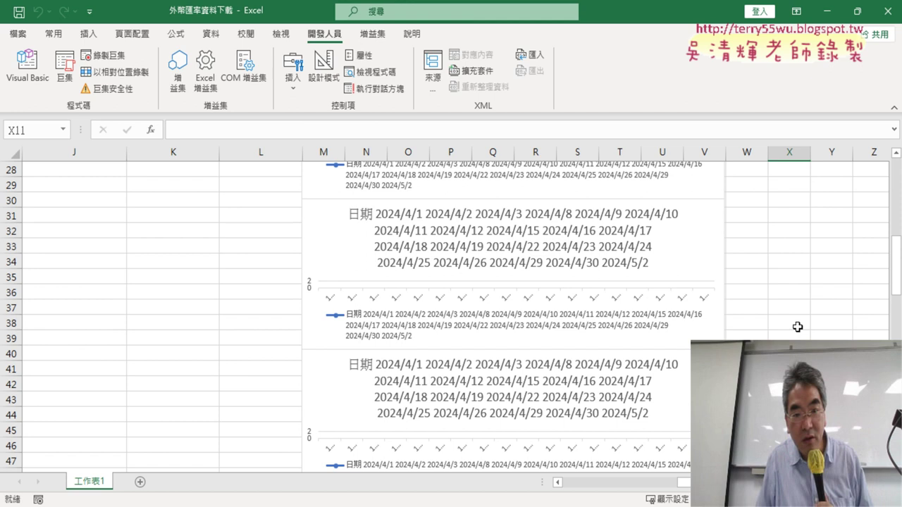
{"action": "scroll", "coordinate": [797, 326], "scroll_direction": "down", "scroll_amount": 4}
{"action": "scroll", "coordinate": [797, 327], "scroll_direction": "up", "scroll_amount": 2}
{"action": "left_click", "coordinate": [28, 67]}
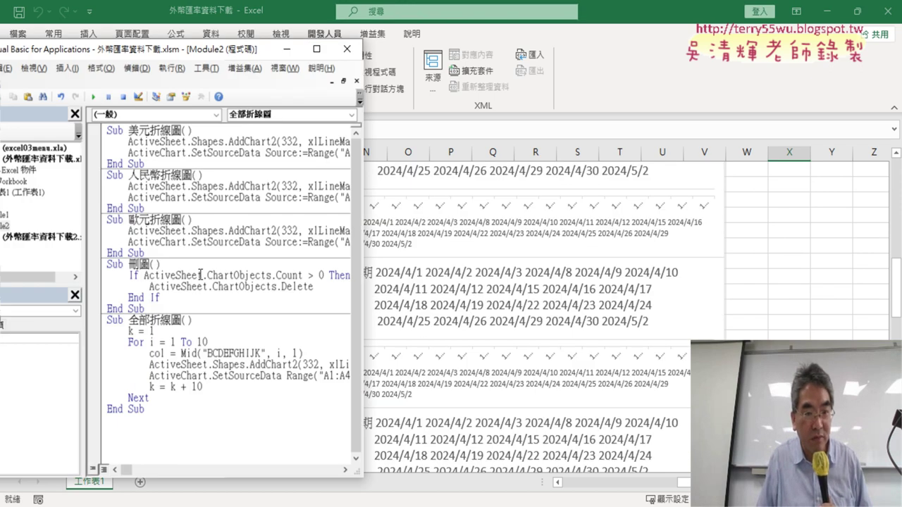
{"action": "left_click", "coordinate": [94, 98]}
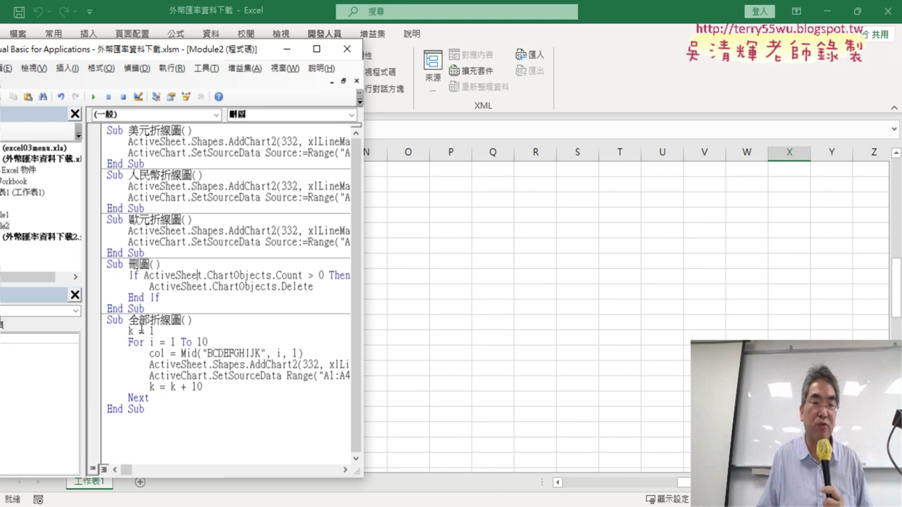
Step: Change the date range A1:A40 to A1:A22 and run 全部折線圖
{"action": "left_click_drag", "start_coordinate": [362, 360], "coordinate": [494, 363]}
{"action": "left_click", "coordinate": [358, 365]}
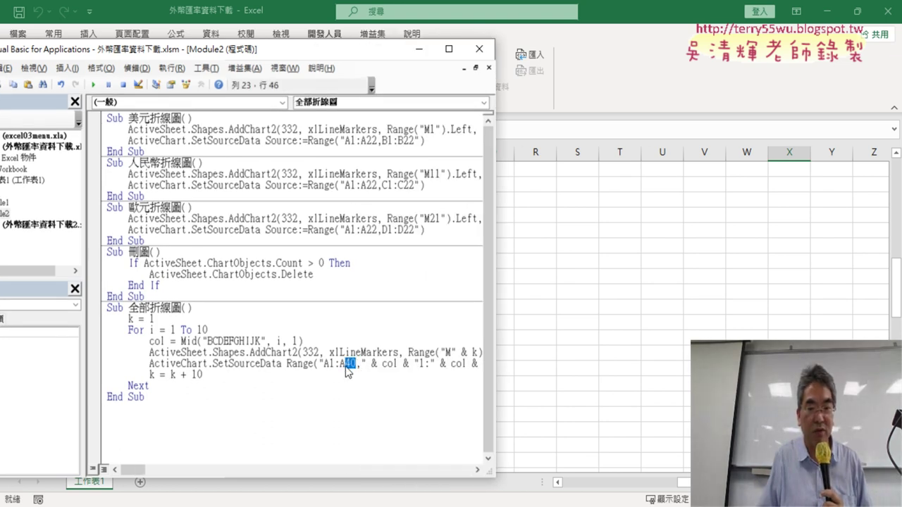
{"action": "type", "text": "22"}
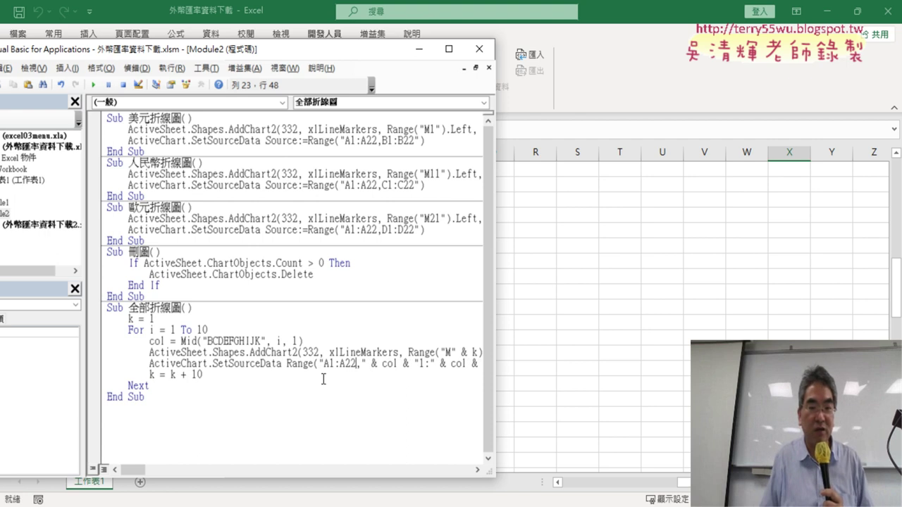
{"action": "left_click", "coordinate": [181, 341]}
{"action": "left_click", "coordinate": [93, 85]}
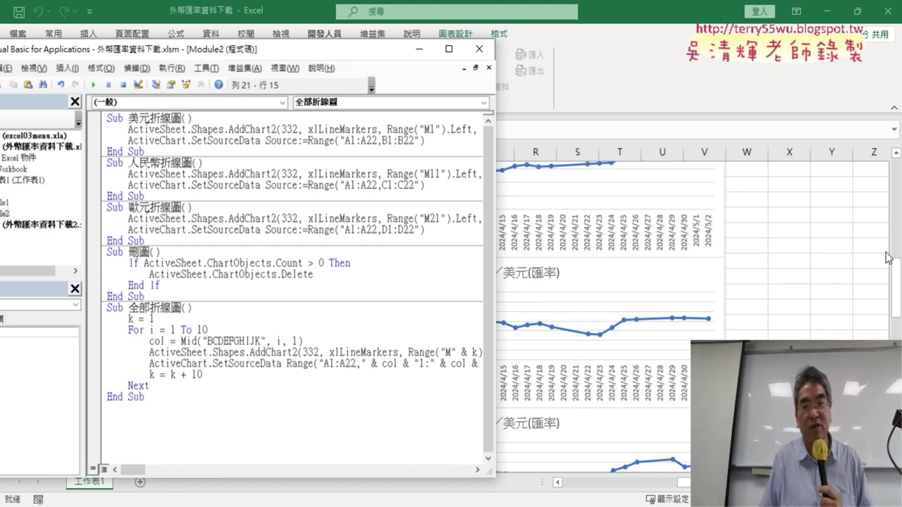
Step: Scroll the worksheet to check the stacked currency charts down to 紐幣／美元(匯率)
{"action": "key", "text": "alt+F11"}
{"action": "scroll", "coordinate": [529, 197], "scroll_direction": "up", "scroll_amount": 4}
{"action": "scroll", "coordinate": [529, 276], "scroll_direction": "down", "scroll_amount": 4}
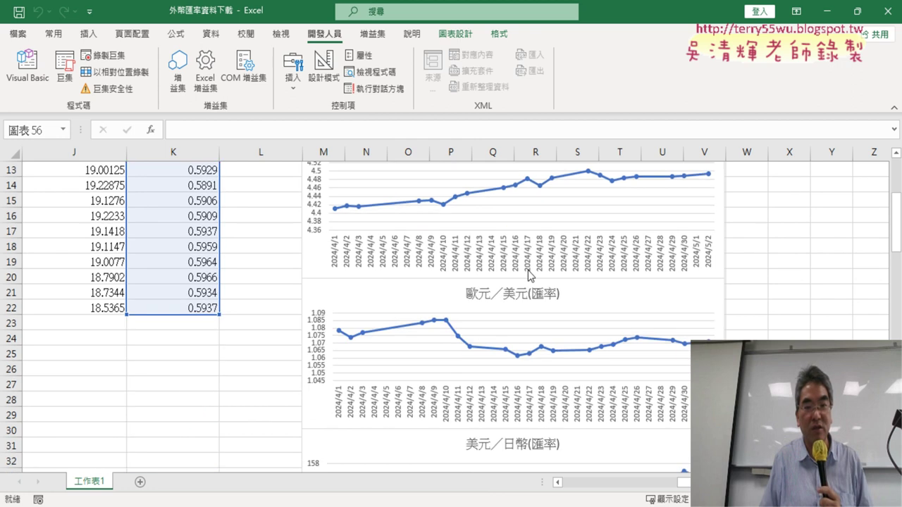
{"action": "scroll", "coordinate": [530, 276], "scroll_direction": "down", "scroll_amount": 8}
{"action": "scroll", "coordinate": [528, 232], "scroll_direction": "down", "scroll_amount": 8}
{"action": "scroll", "coordinate": [528, 253], "scroll_direction": "down", "scroll_amount": 6}
{"action": "scroll", "coordinate": [527, 279], "scroll_direction": "down", "scroll_amount": 2}
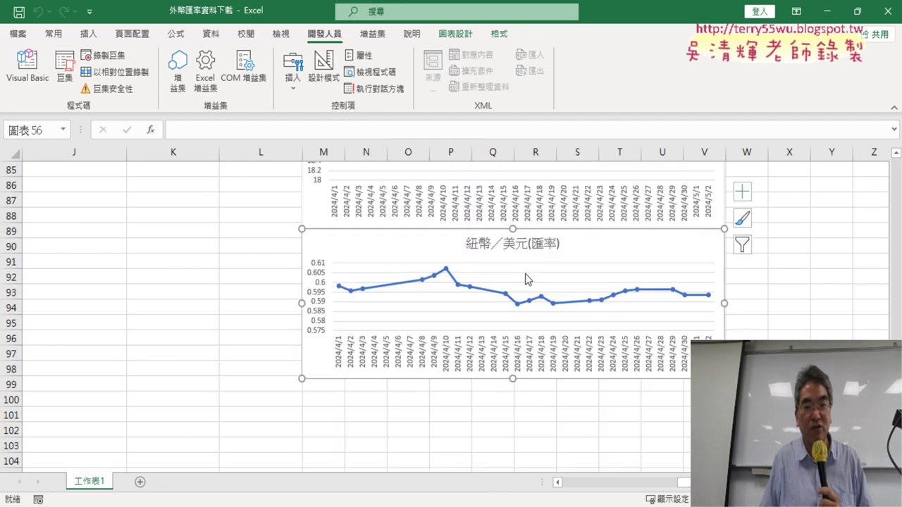